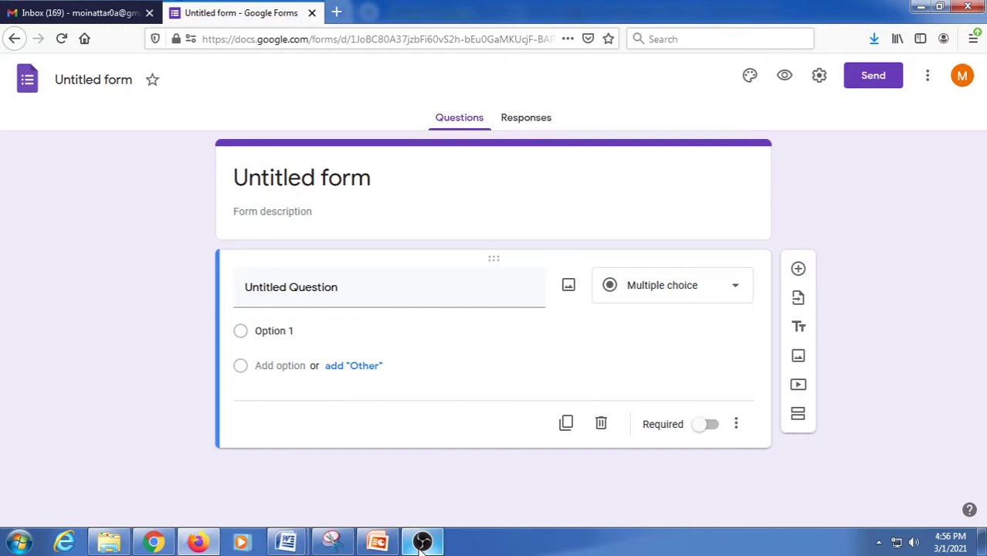
- Close the open untitled form and search the web for "Goole form"
click(312, 14)
click(175, 14)
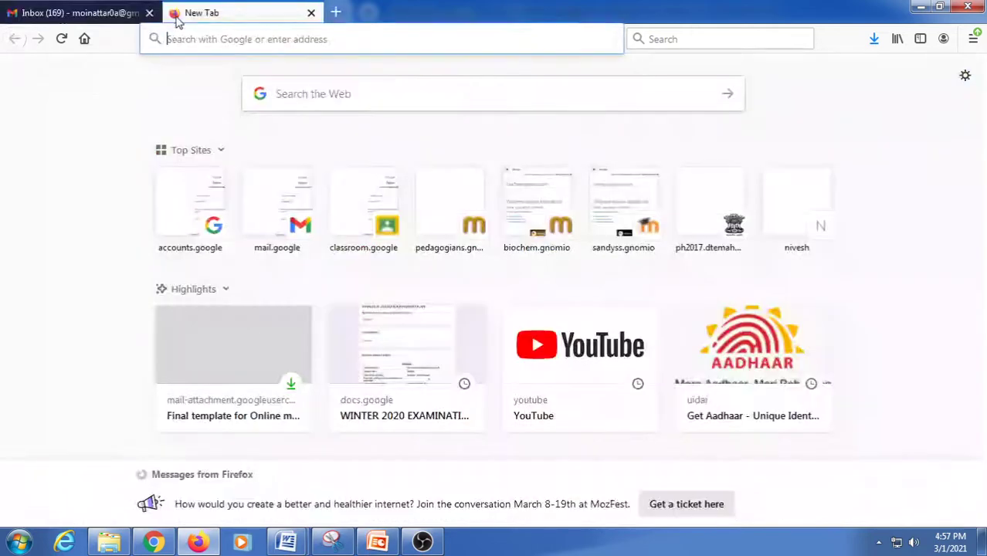
text(G)
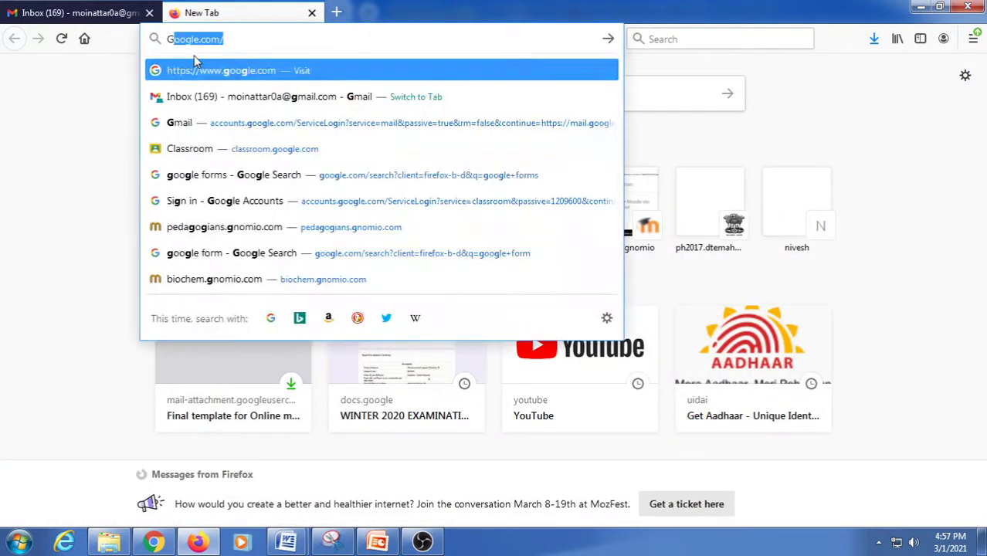
text(oole form)
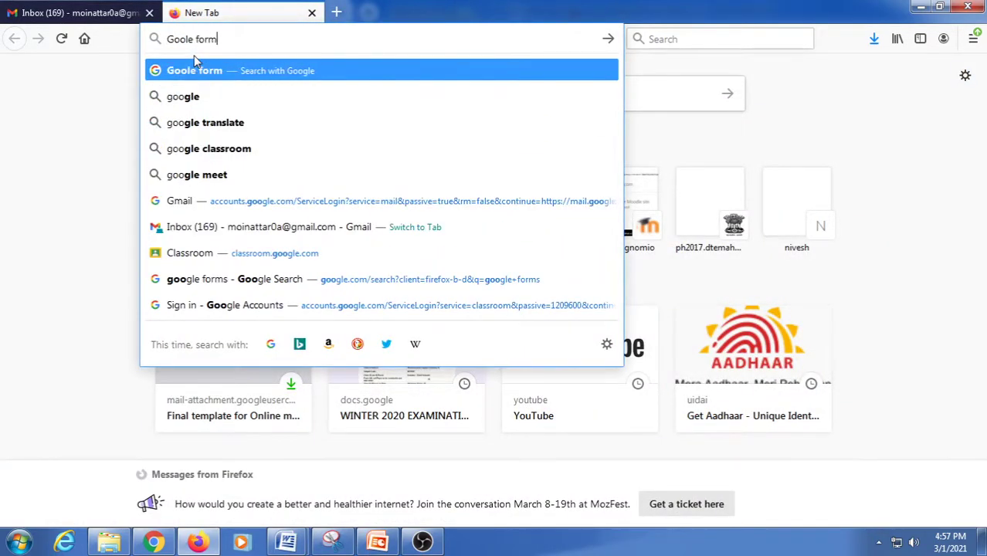
key(Return)
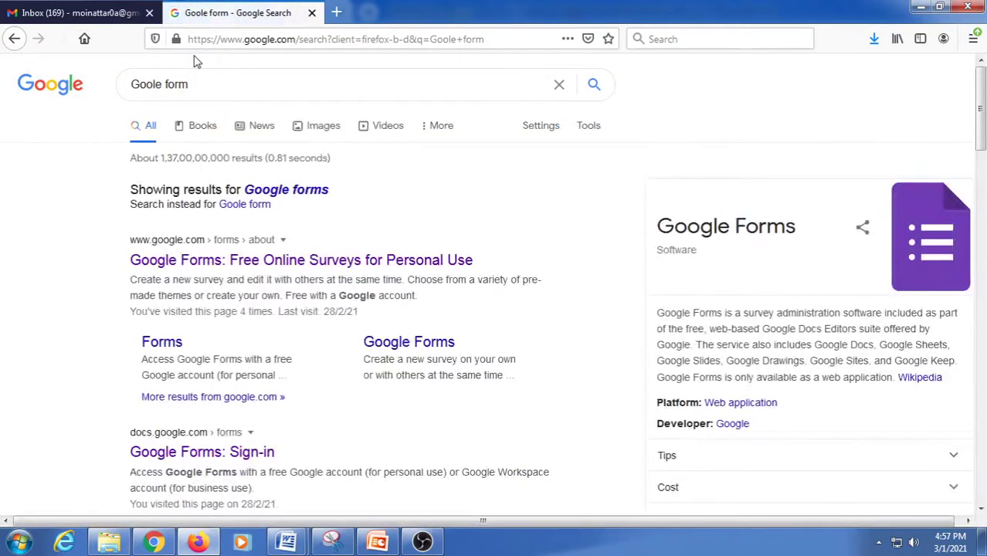
- Open Google Forms for personal use from the search results and create a blank form
click(224, 259)
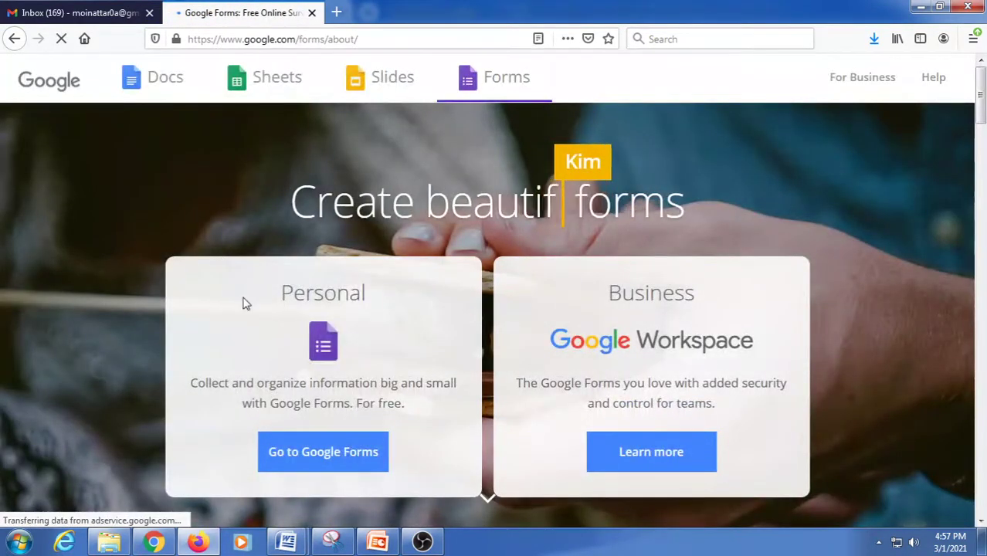
click(347, 451)
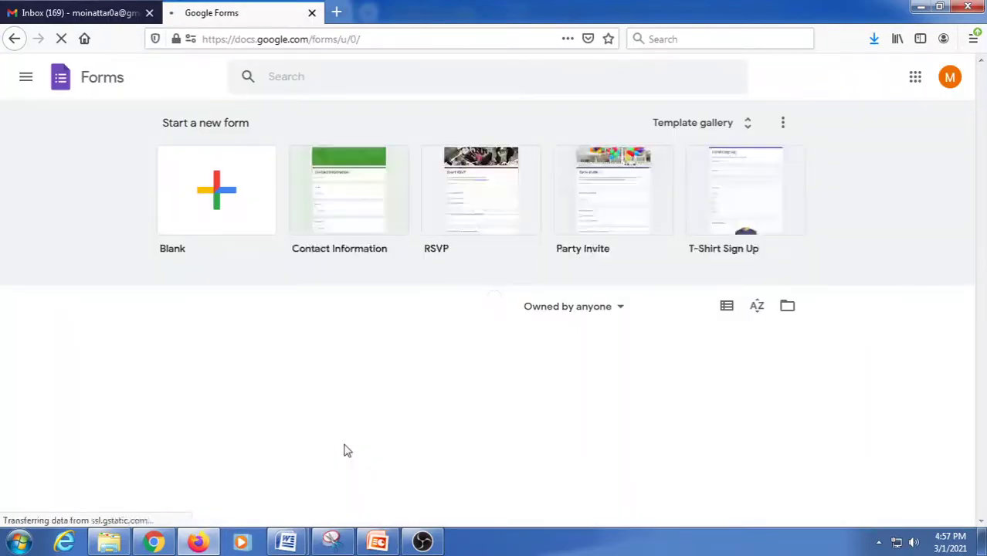
click(218, 202)
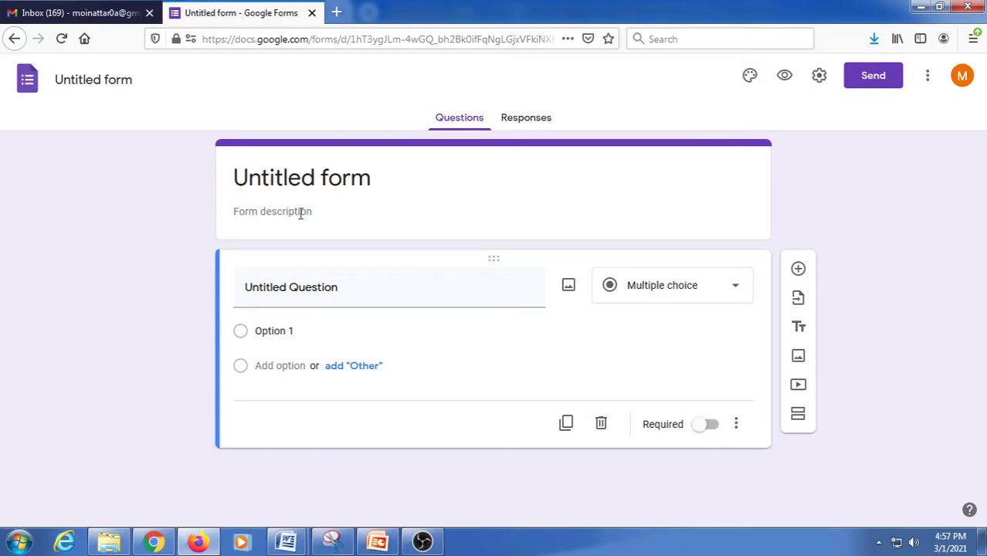
- Replace the form's title with "Summer Exam 2021"
click(375, 180)
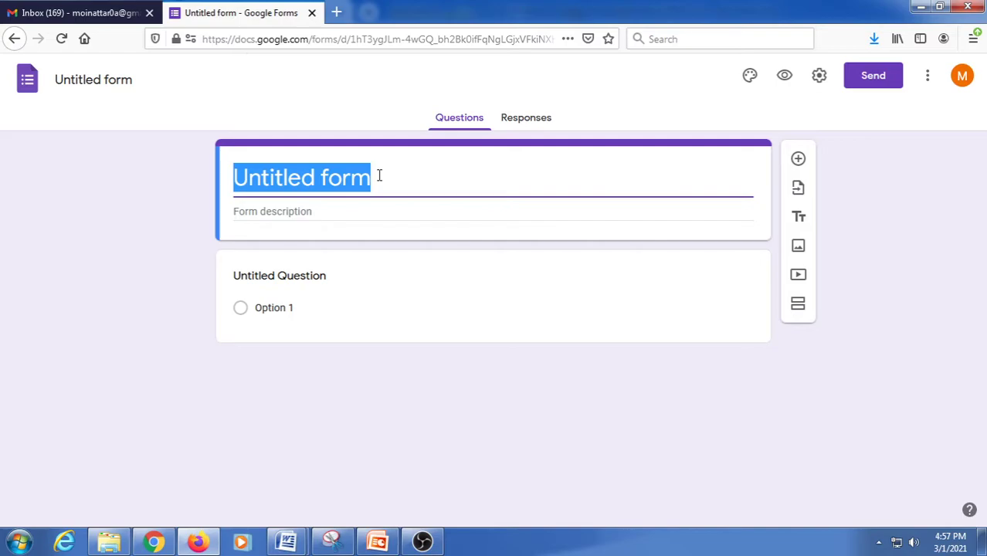
text(sUMMER)
key(BackSpace)
key(BackSpace)
key(BackSpace)
key(BackSpace)
key(BackSpace)
key(BackSpace)
text(sUM)
key(BackSpace)
key(BackSpace)
key(BackSpace)
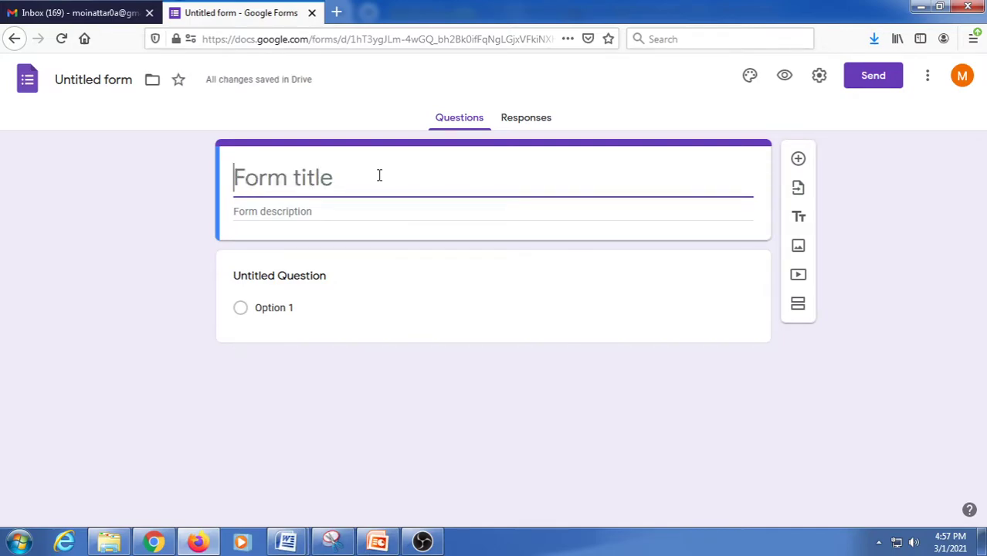
text(Summer Exam 2021)
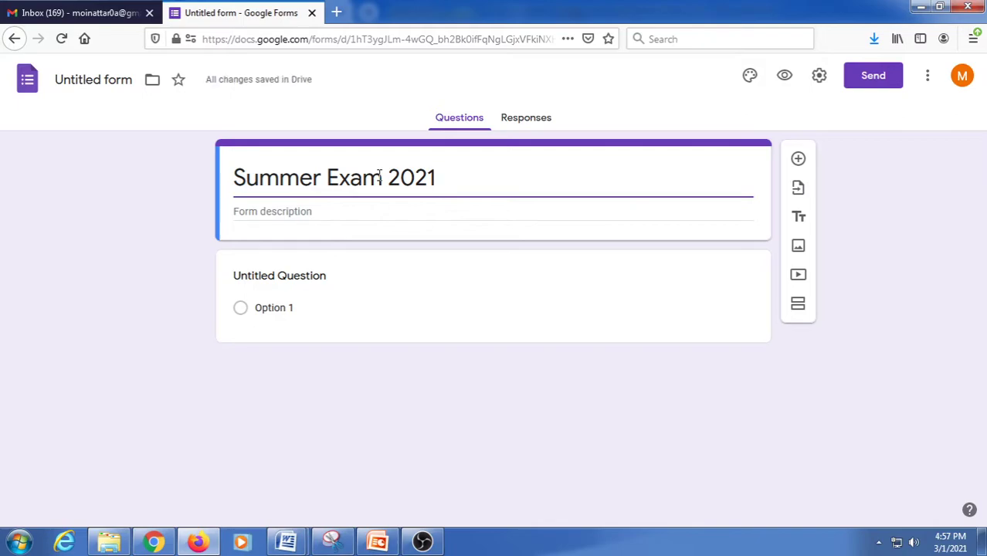
- Extend the form's title at its beginning so it reads "ABC University Summer Exam 2021"
key(Home)
text(ABC Univeri)
key(BackSpace)
text(d)
key(BackSpace)
text(sity Summer)
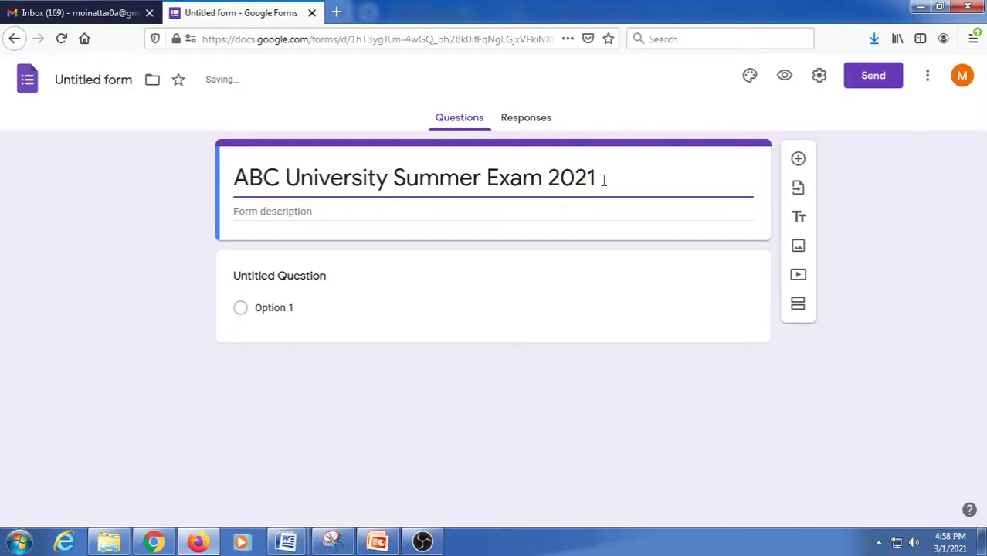
- Enter "Cluster Group A" as the form description
click(390, 208)
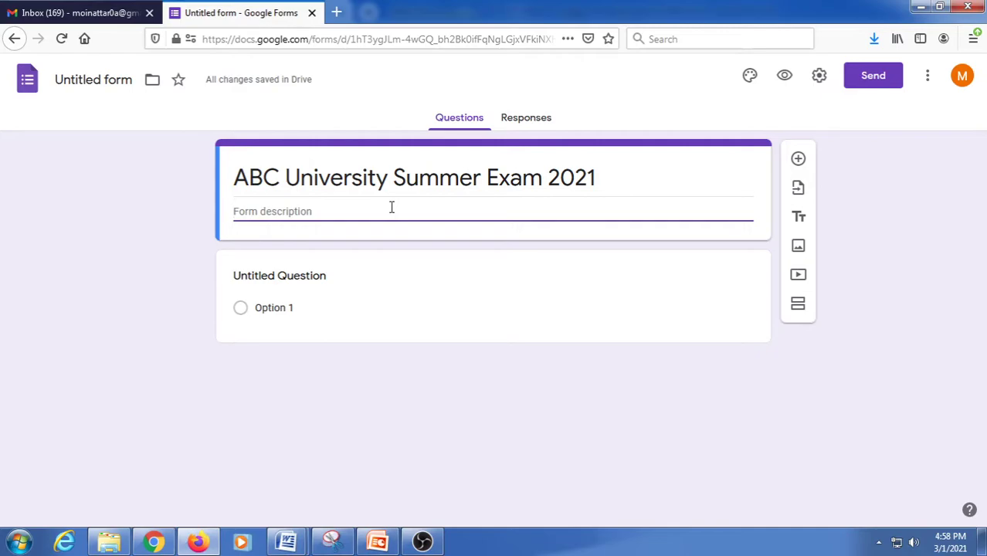
text(Gr)
key(BackSpace)
key(BackSpace)
text(Cluster)
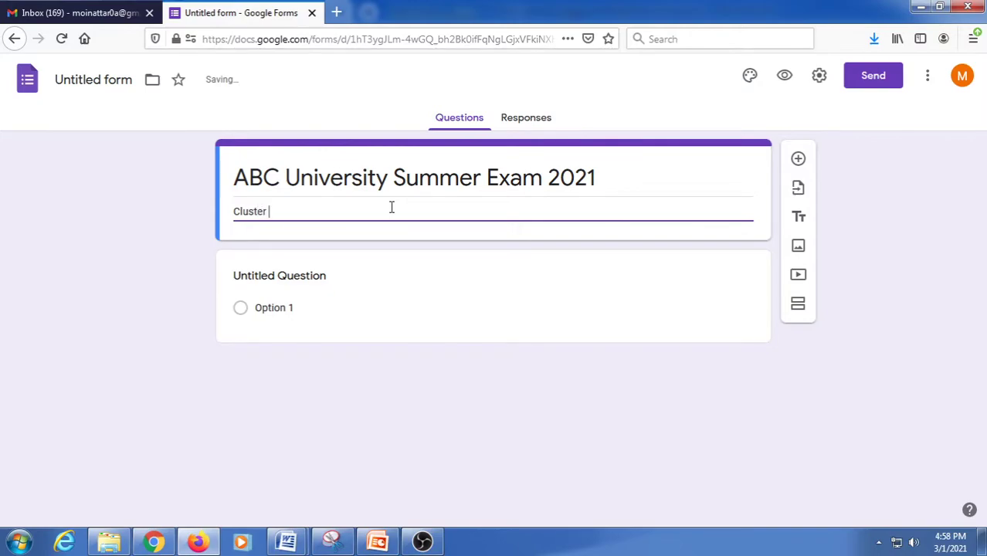
text( Group A)
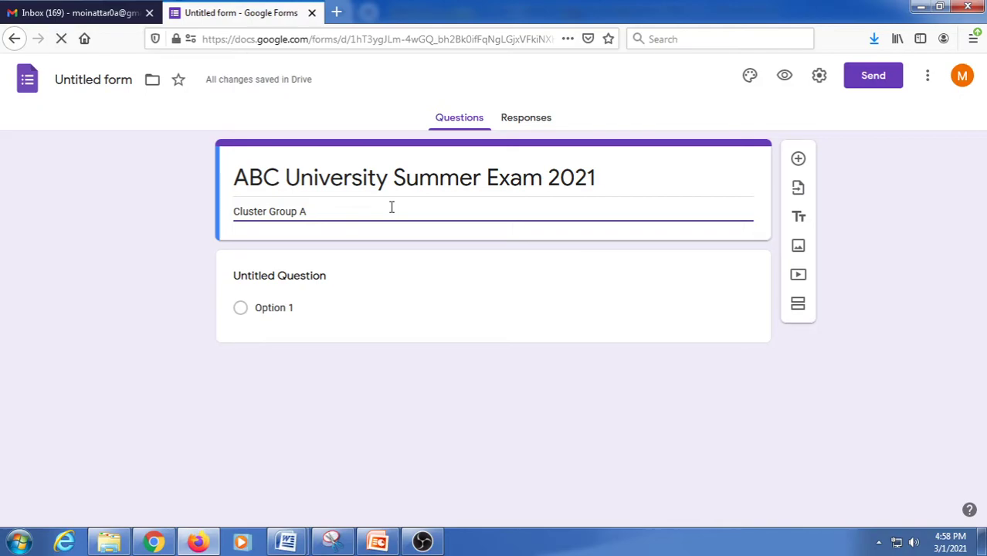
click(294, 545)
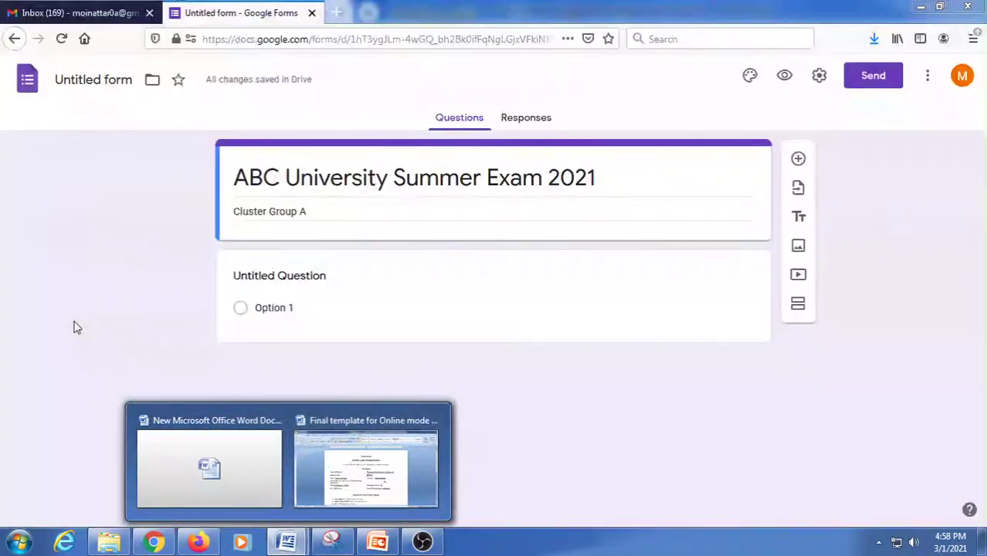
click(386, 267)
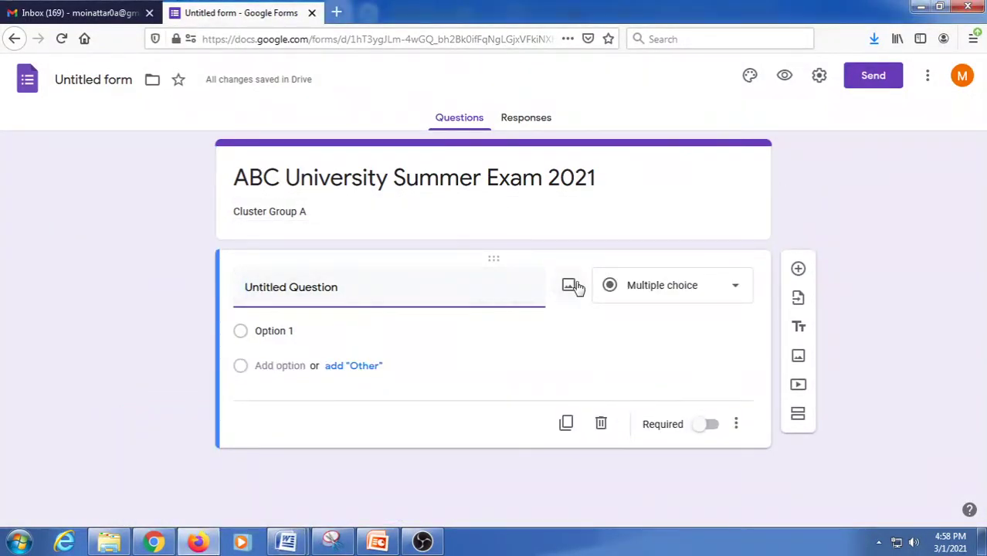
mouse_move(288, 546)
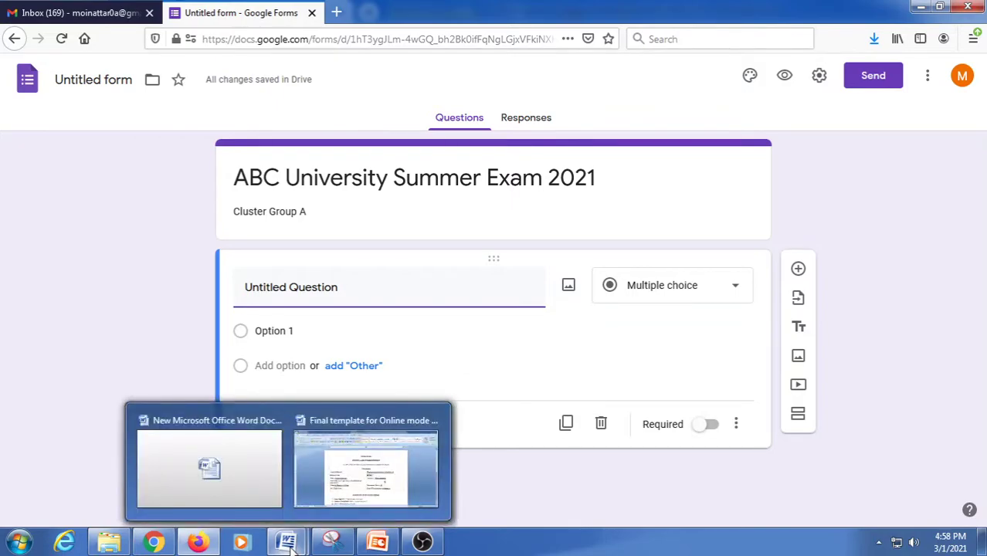
mouse_move(421, 480)
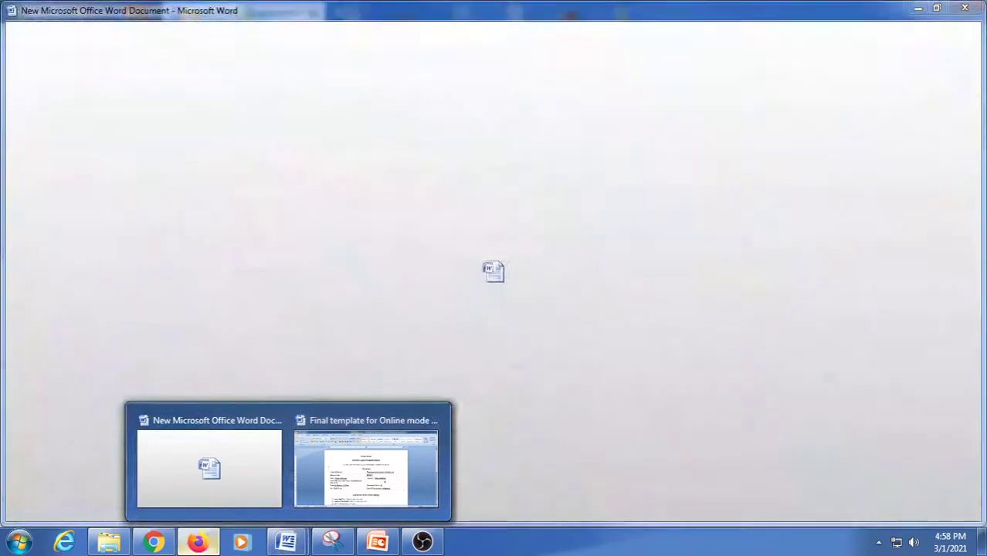
click(197, 542)
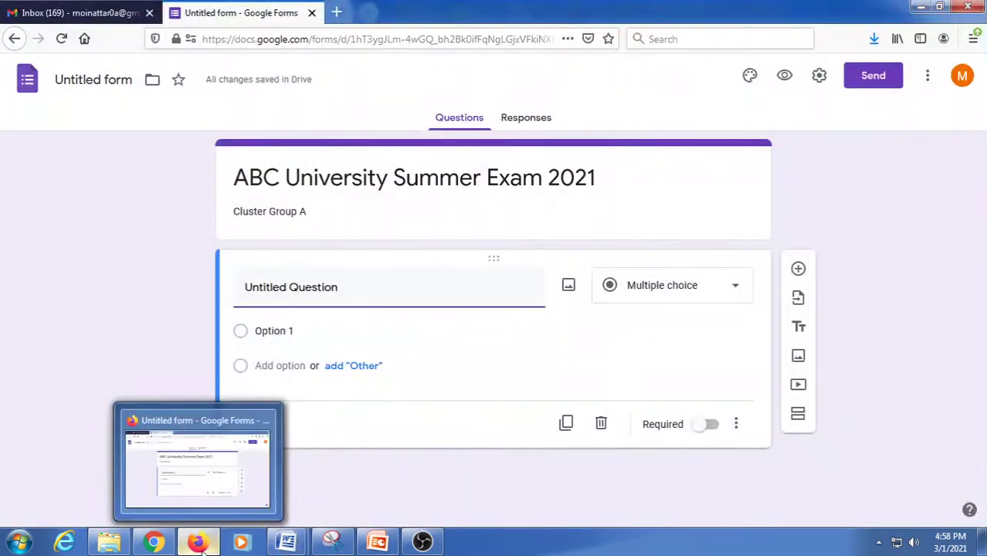
click(570, 289)
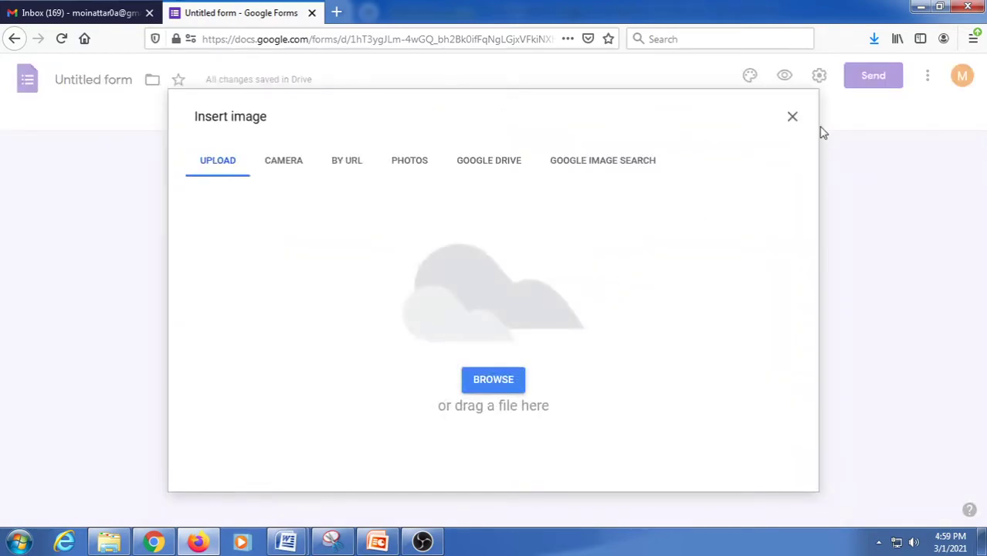
click(790, 117)
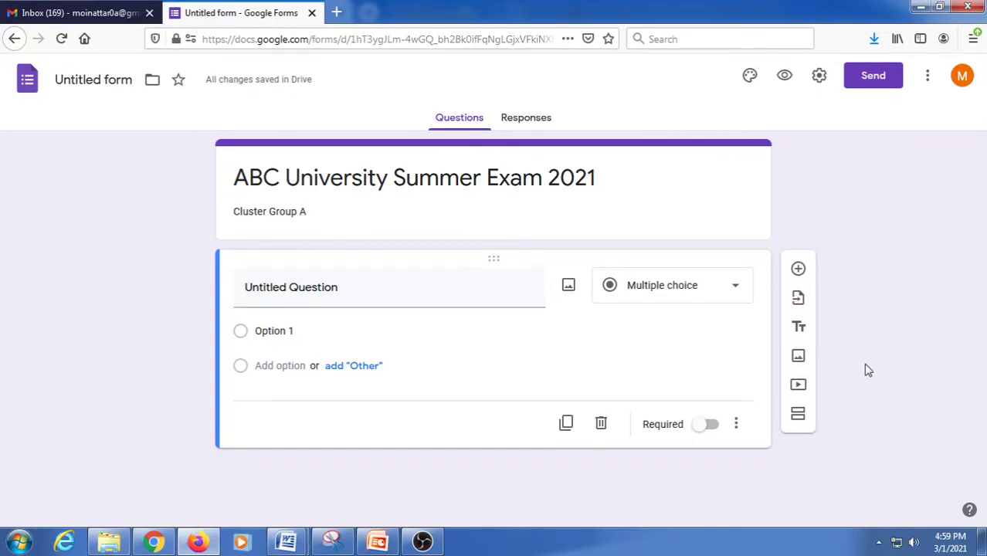
- Upload the exam description table image from the Pictures library as a form item and delete the empty untitled question
click(799, 358)
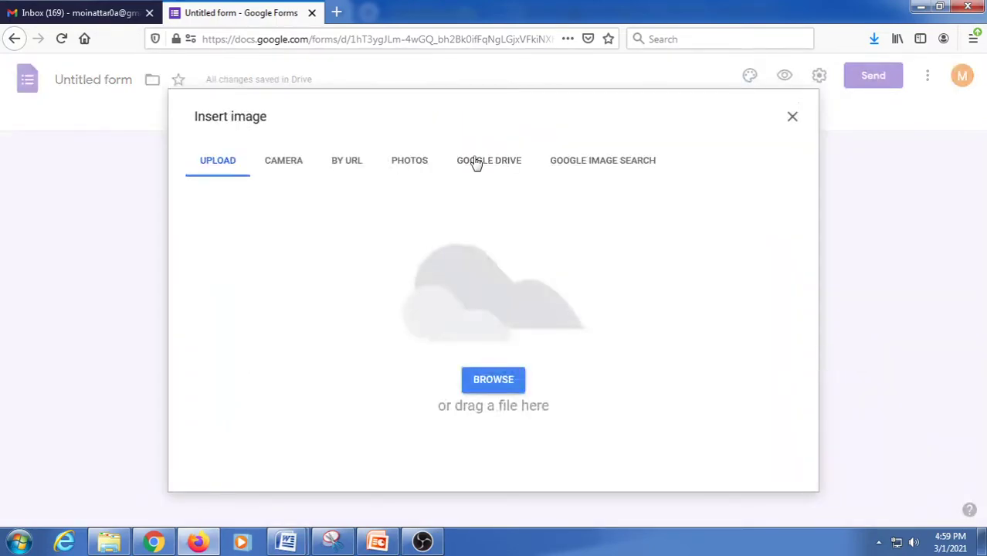
click(479, 381)
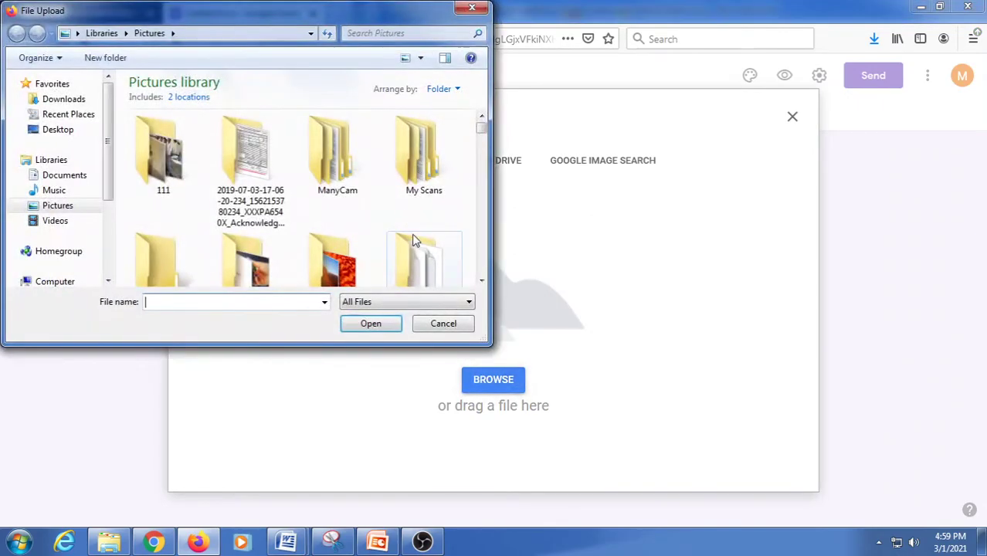
double_click(439, 163)
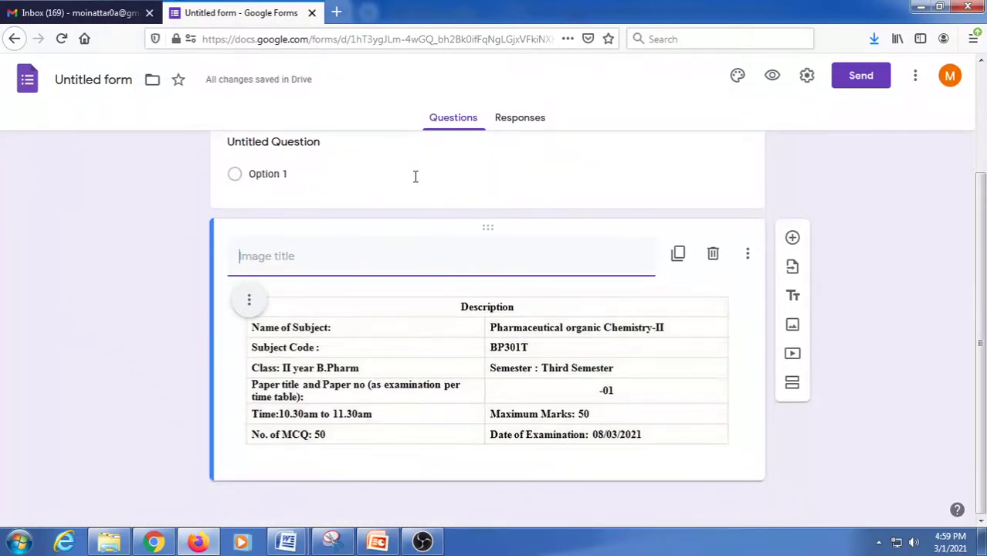
click(414, 176)
click(596, 291)
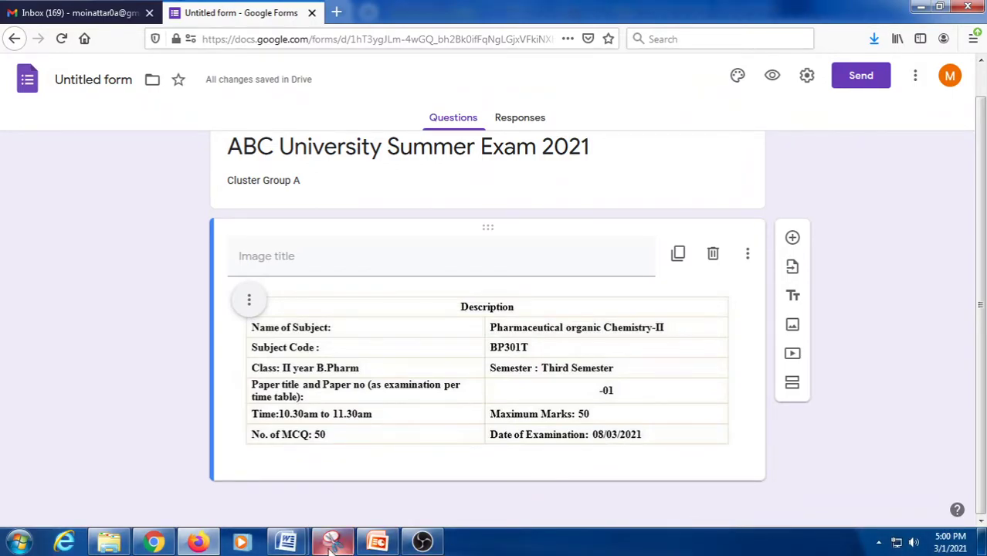
- Switch to the "Final template for Online mode paper setting" document in Word and copy its whole exam description table
mouse_move(286, 542)
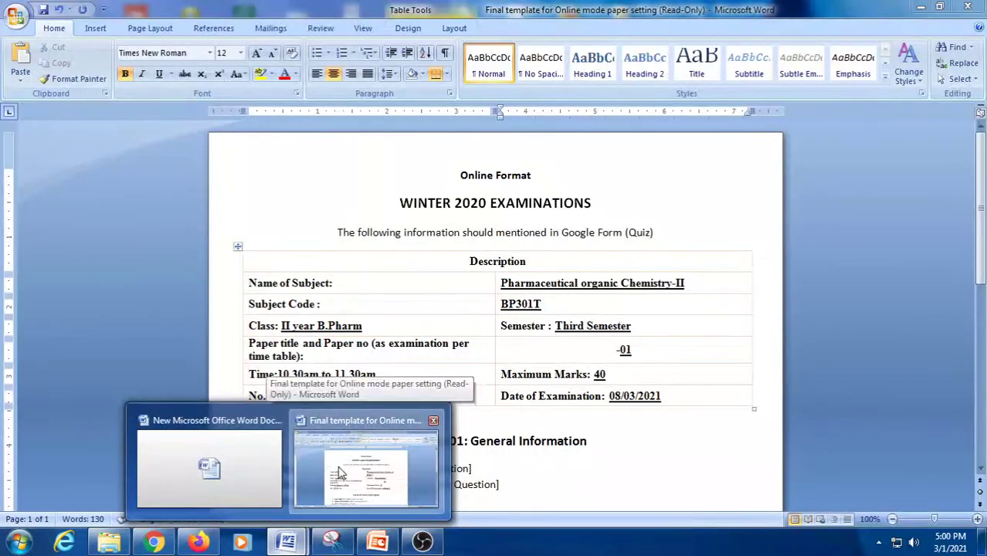
click(340, 473)
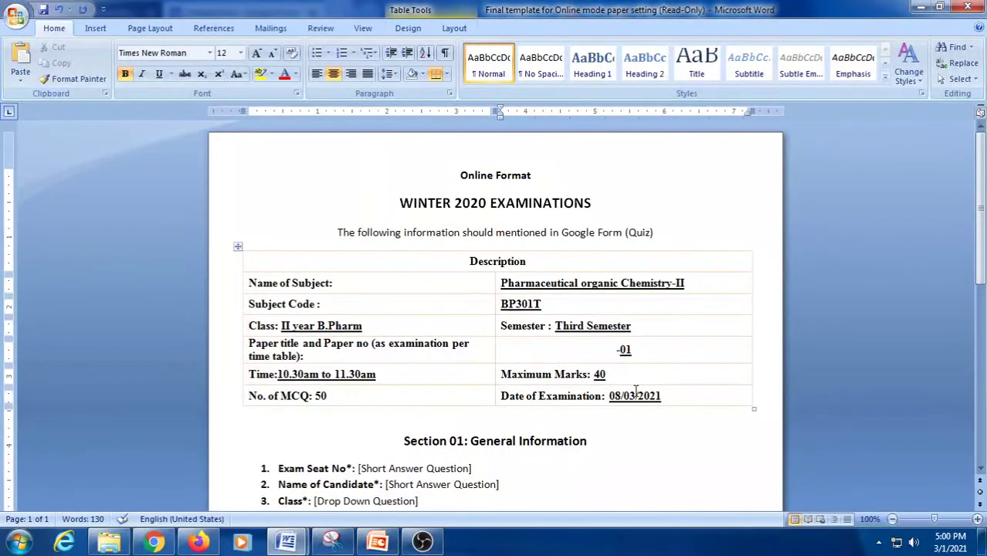
click(369, 282)
click(569, 305)
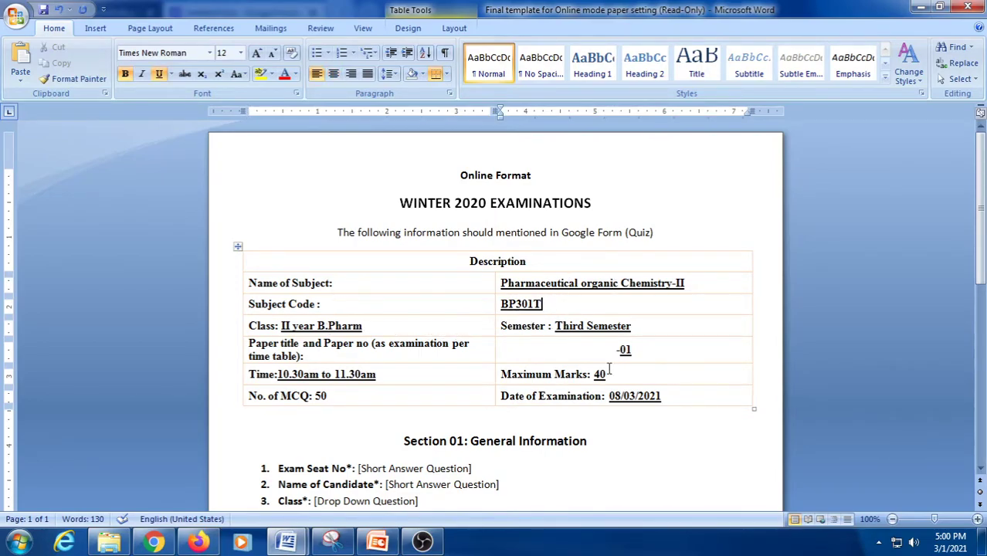
click(238, 246)
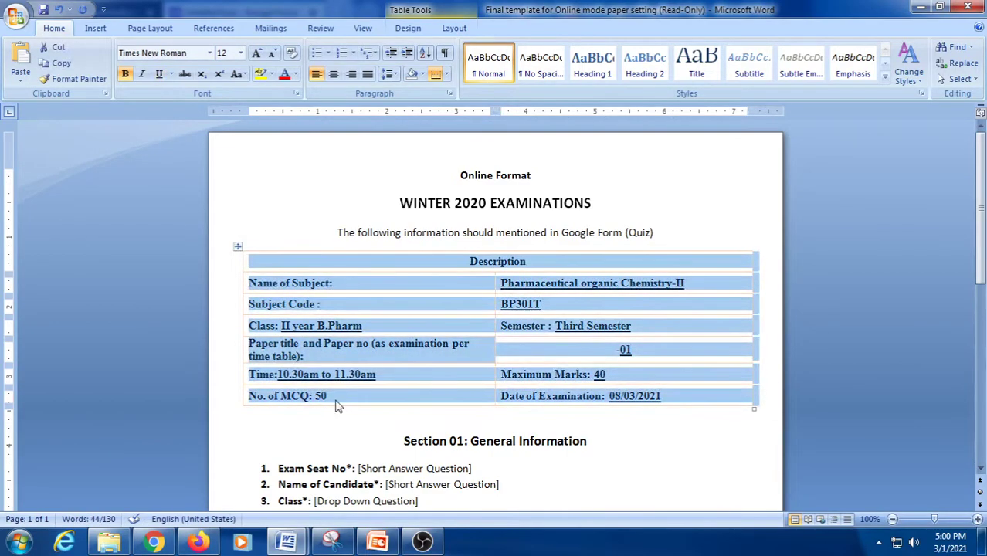
- Switch to PowerPoint and underline the subject name and the subject code in the slide's description table
click(379, 540)
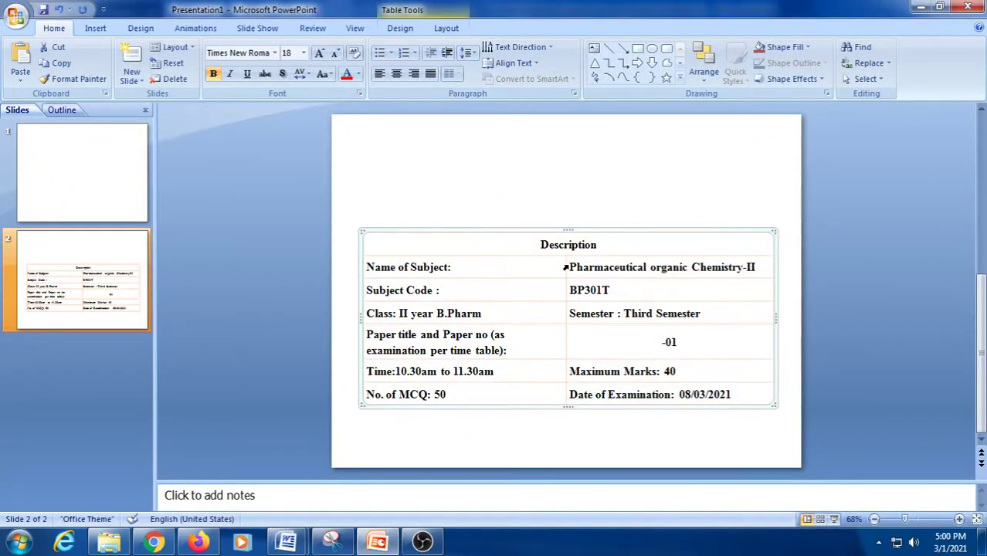
drag(570, 266, 760, 267)
key(ctrl+v)
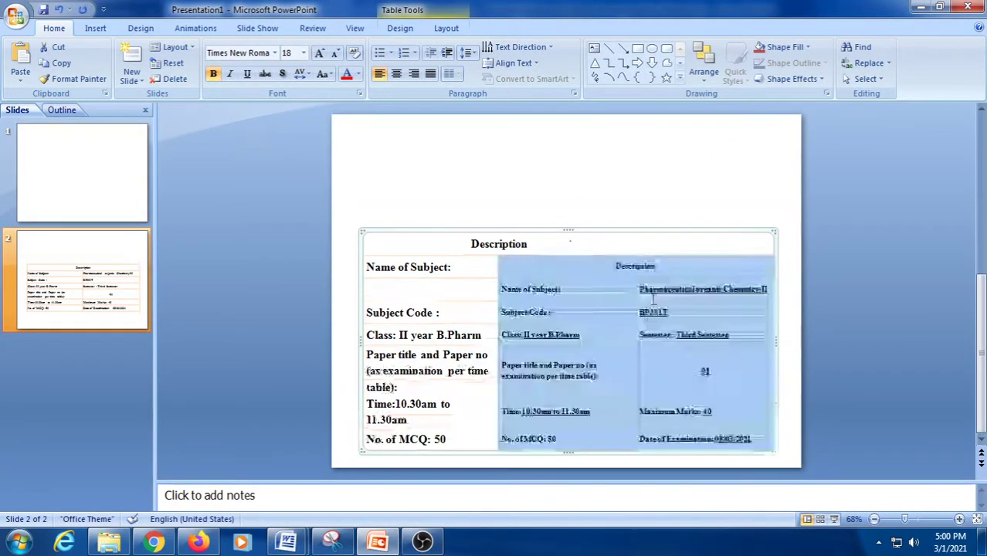
key(ctrl+z)
key(ctrl+u)
drag(570, 289, 622, 286)
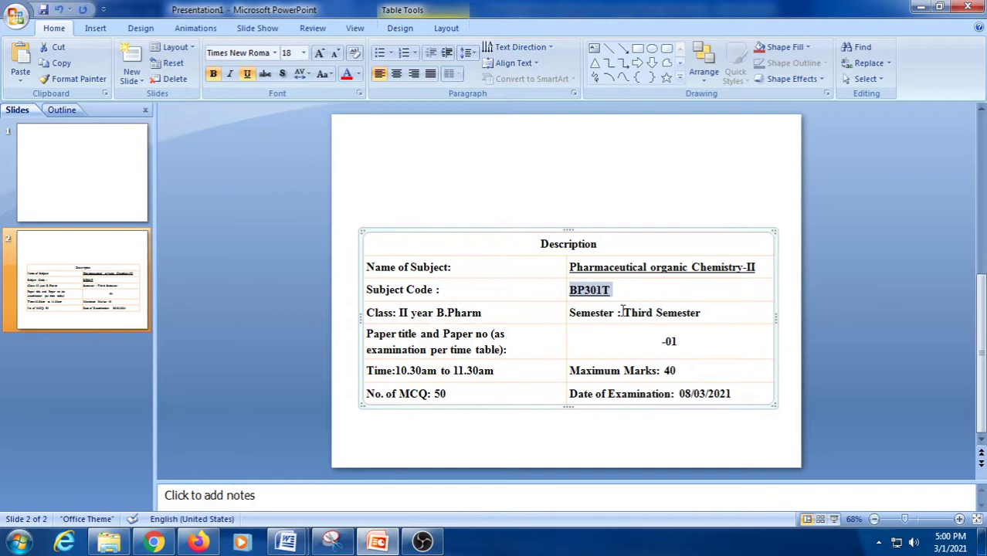
click(561, 438)
click(362, 233)
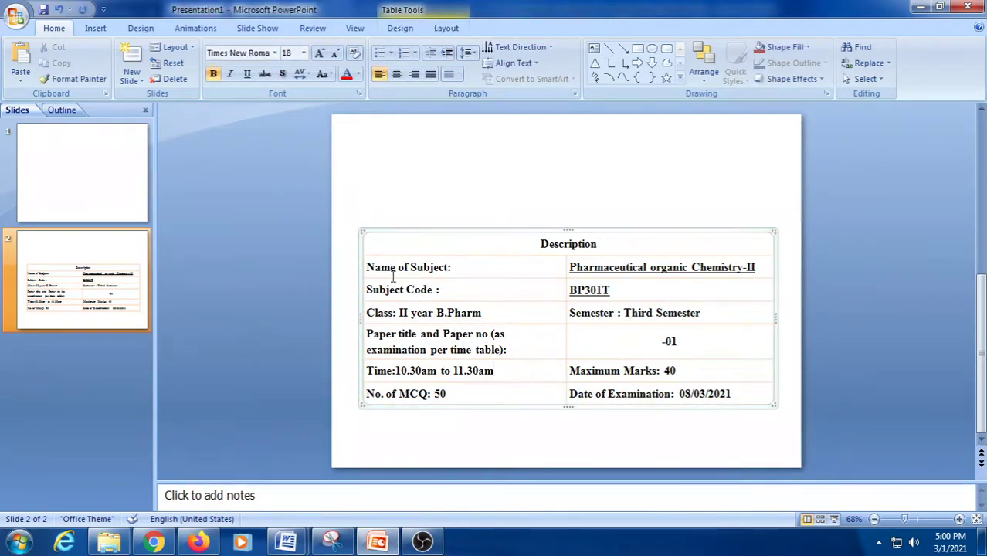
right_click(368, 232)
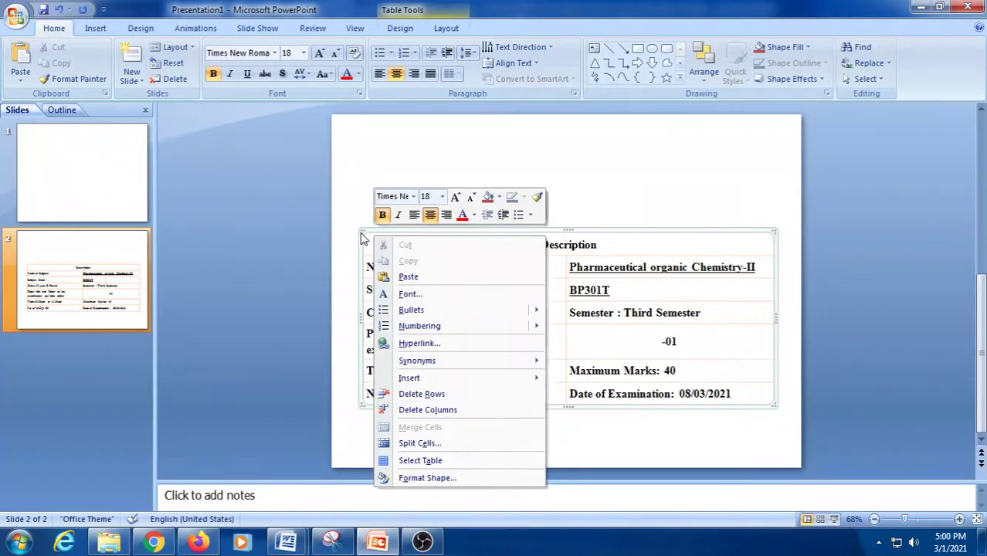
click(363, 230)
right_click(370, 230)
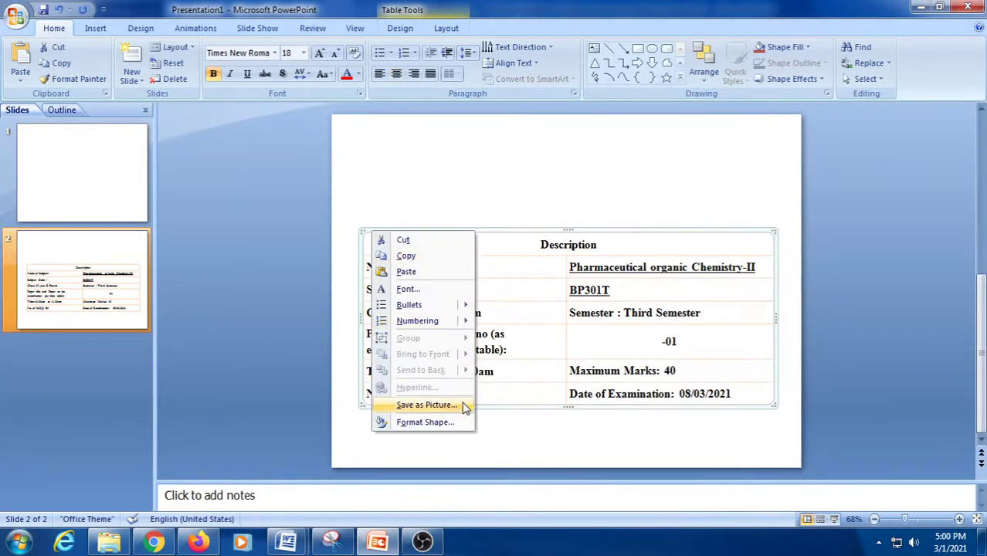
click(464, 405)
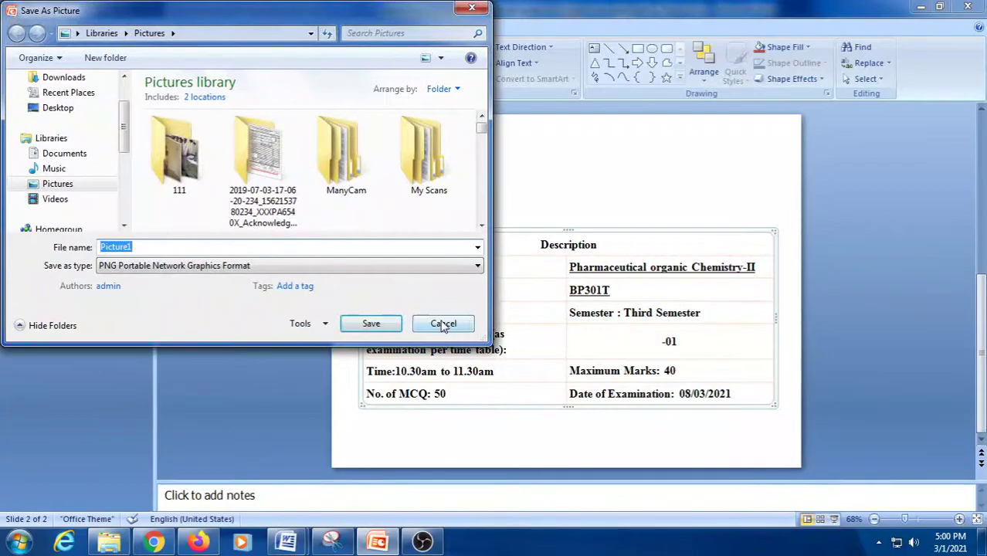
click(443, 324)
- Switch to the Google Form in Firefox, add a new question below the image, and select "Exam Seat No*:" in the Word template
click(198, 543)
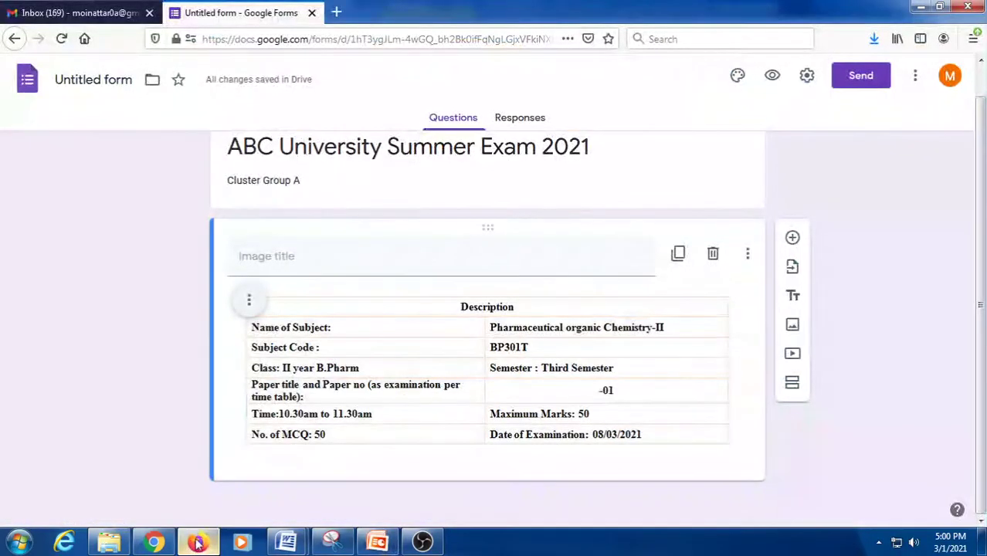
click(791, 237)
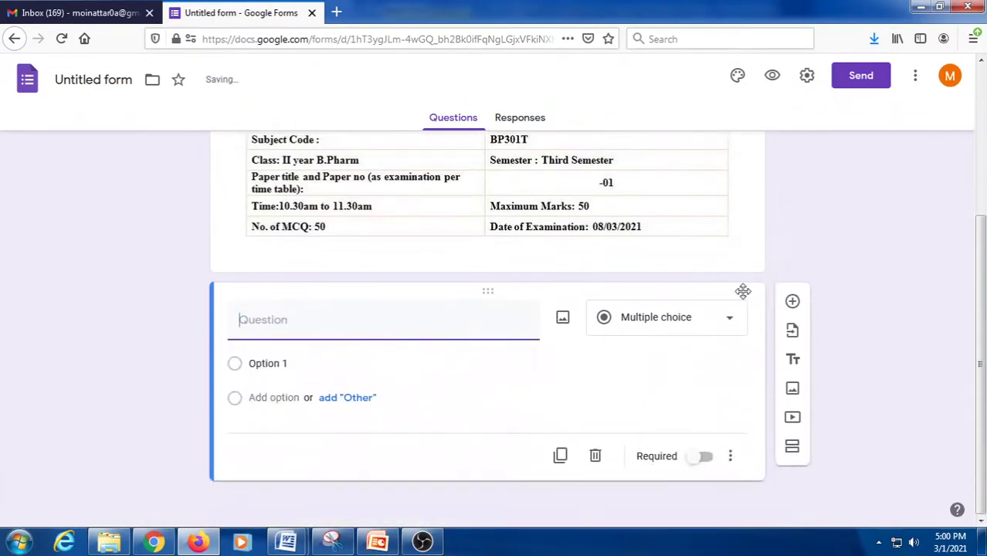
mouse_move(286, 542)
click(351, 479)
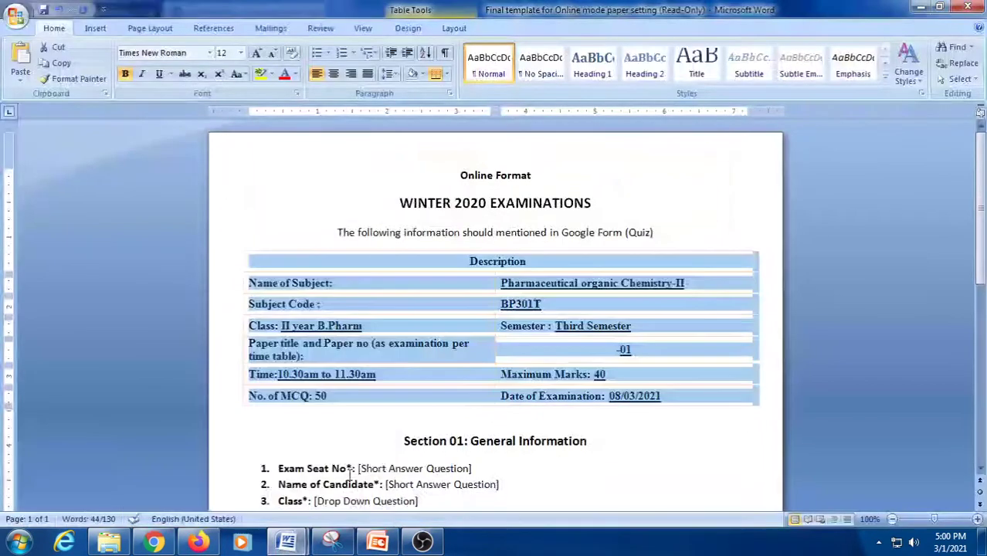
scroll(351, 463, down, 4)
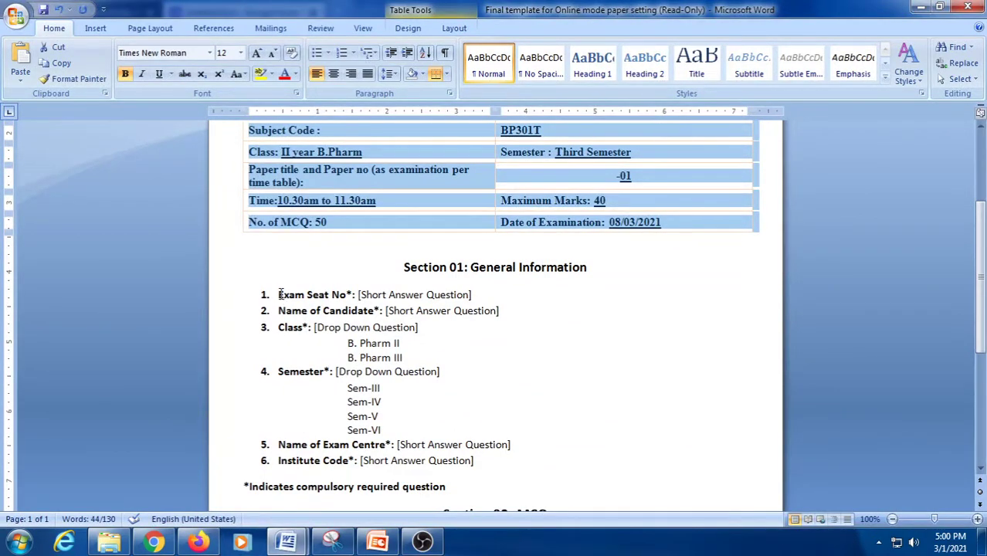
drag(279, 294, 355, 294)
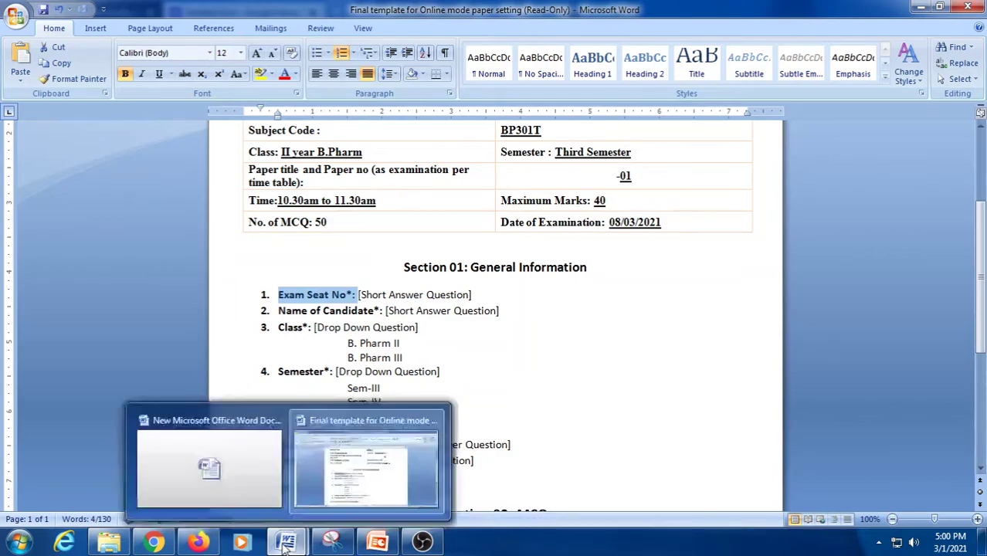
- Return to the Google Form in Firefox, title the new short-answer question "Exam Seat No." and make it required
click(199, 541)
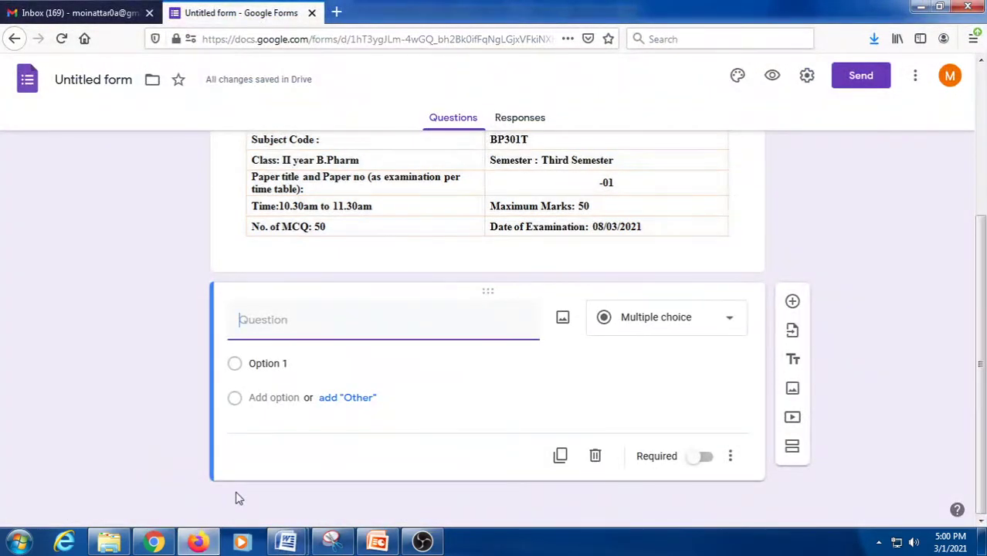
mouse_move(299, 544)
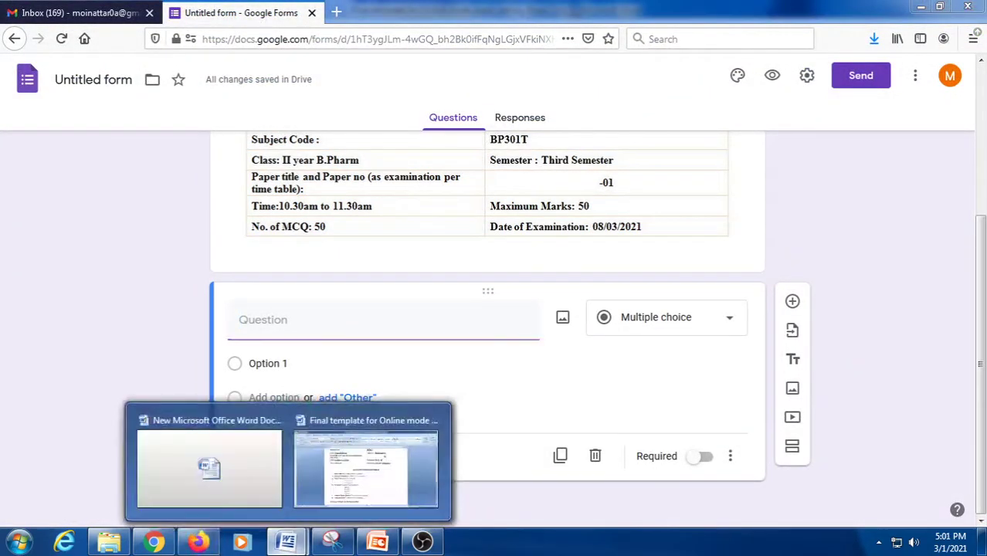
click(360, 489)
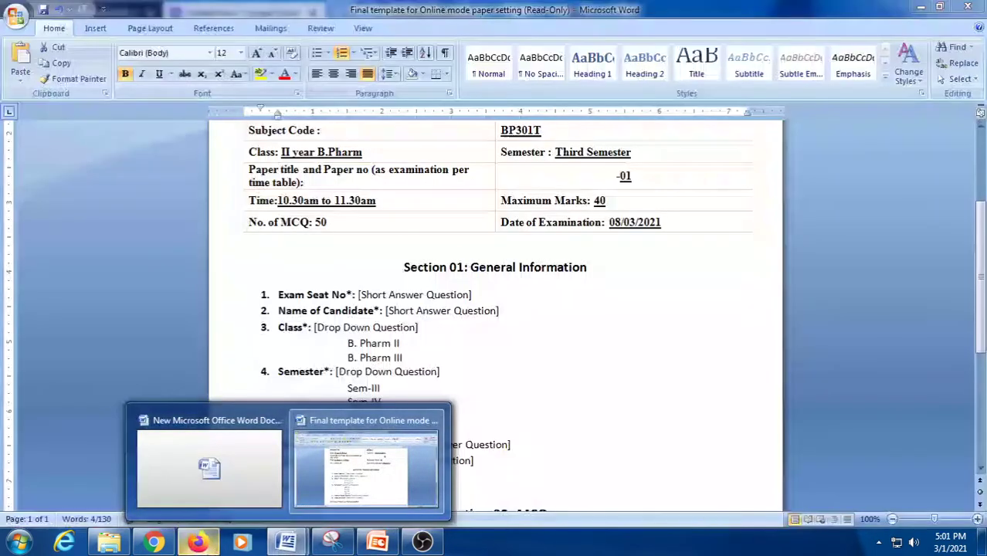
click(198, 541)
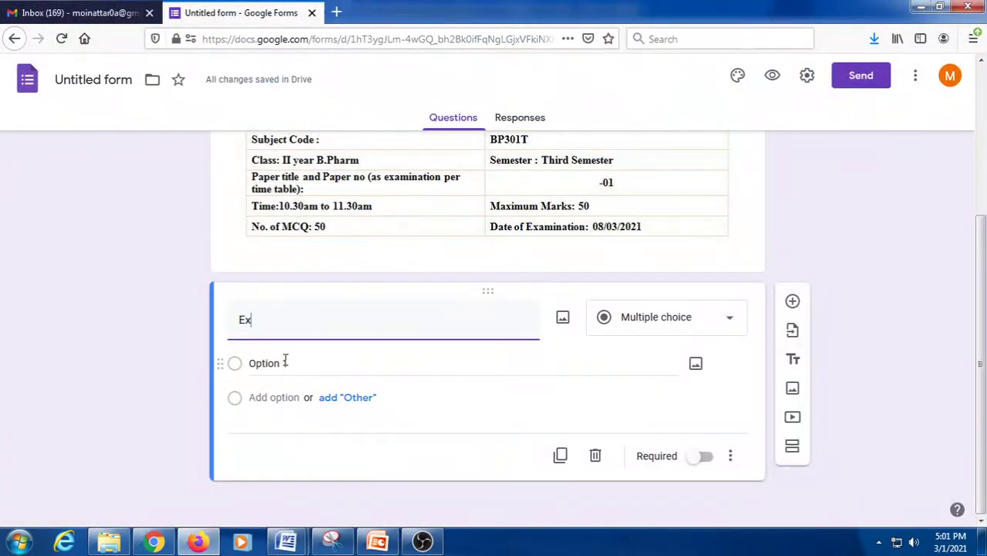
text(Exam Seat No.)
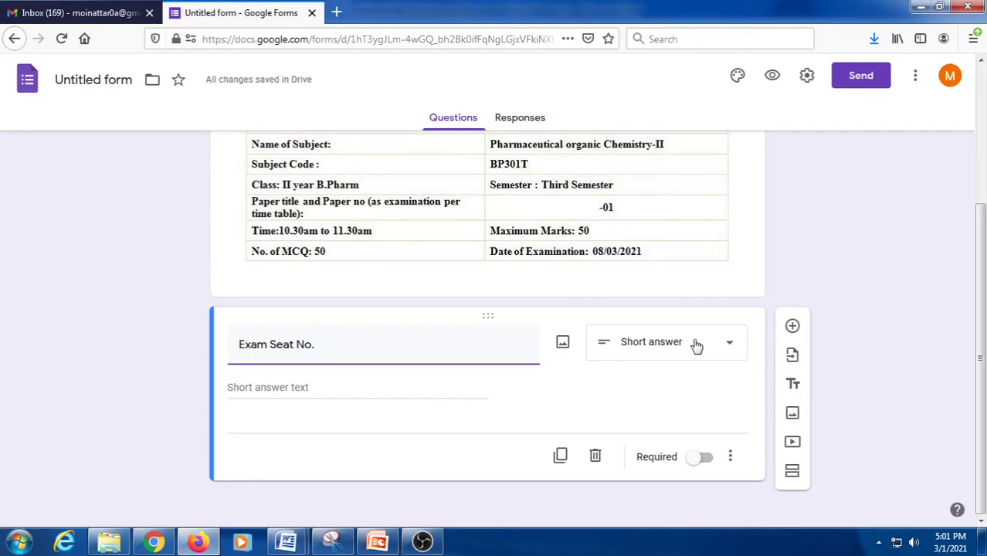
click(704, 458)
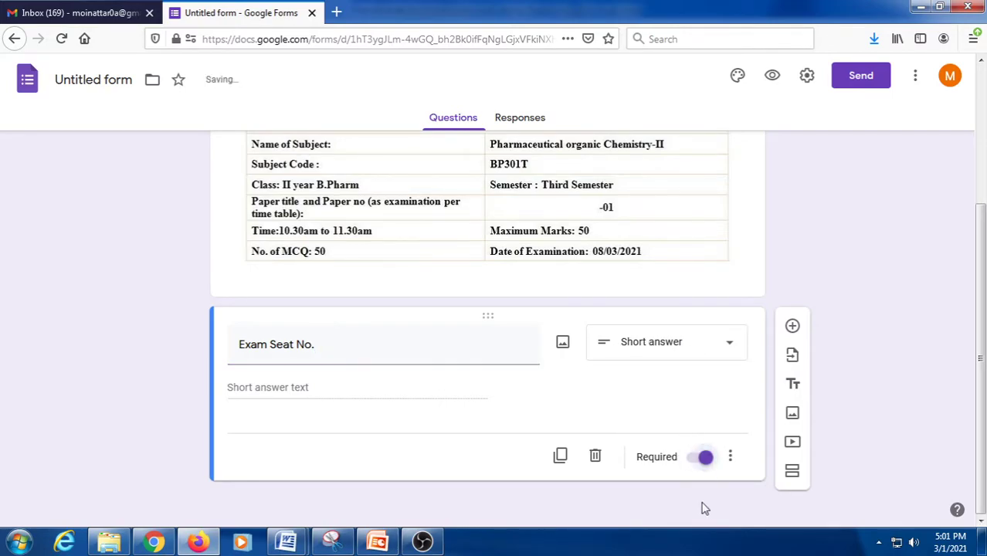
- Title the description table image "Pl. Read details carefully"
scroll(479, 386, up, 3)
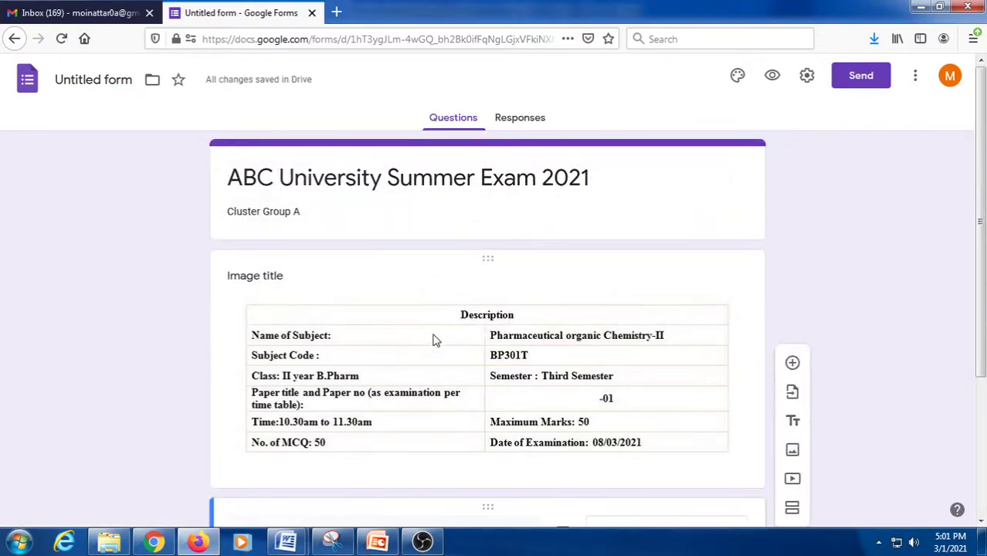
click(285, 278)
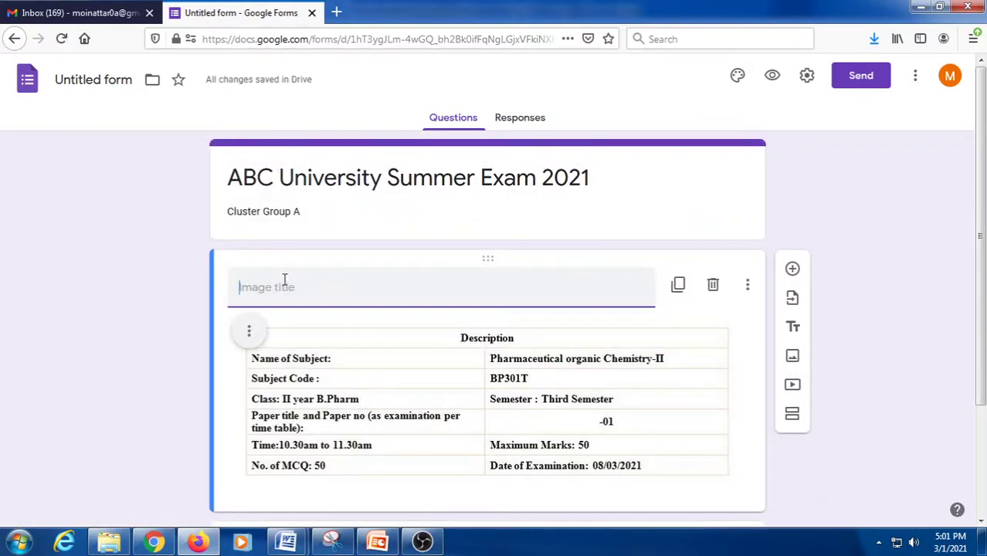
text(Pl. Read de)
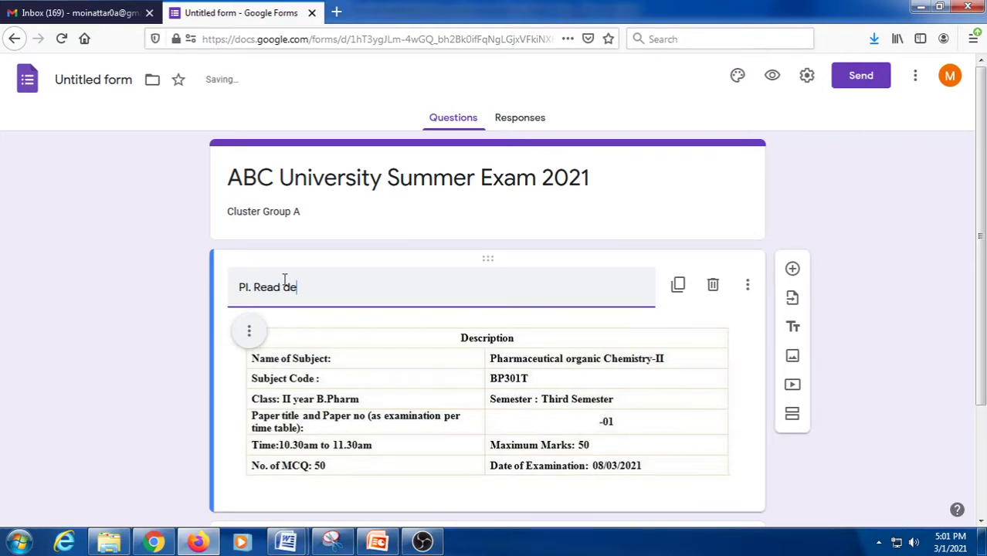
text(tails caref)
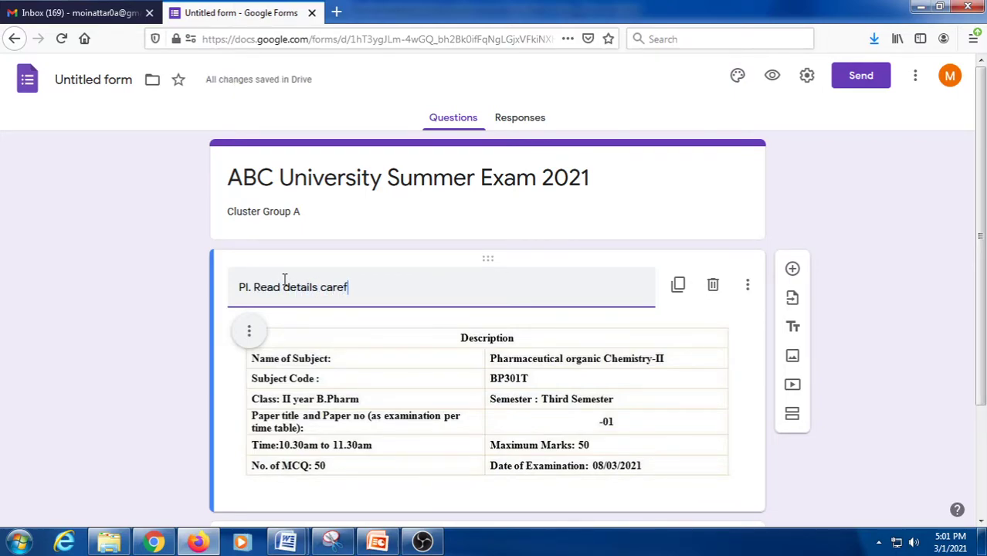
text(ully)
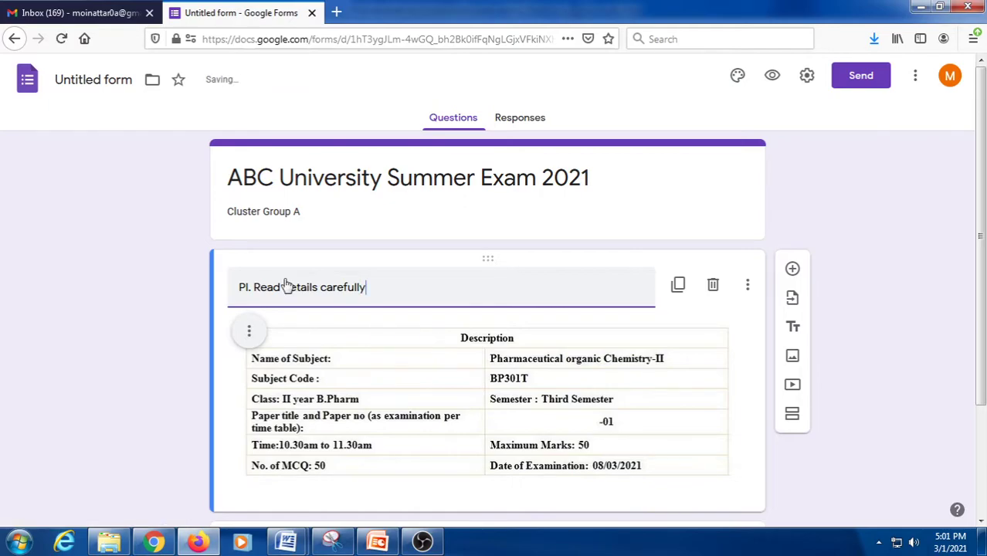
- Add a question below Exam Seat No., then switch to the Word template and copy "Name of Candidate" from the General Information list
scroll(509, 407, down, 1)
scroll(509, 407, down, 2)
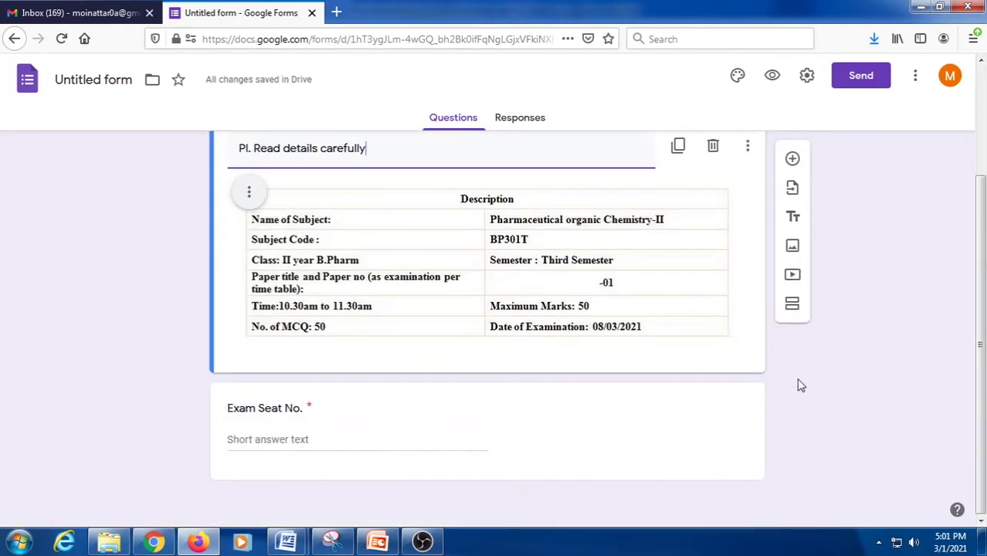
click(498, 440)
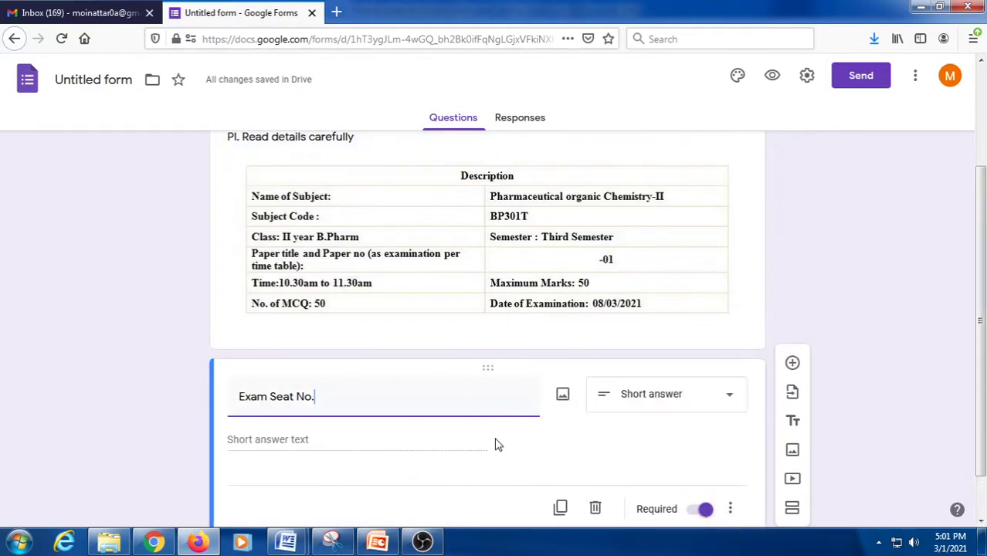
click(793, 331)
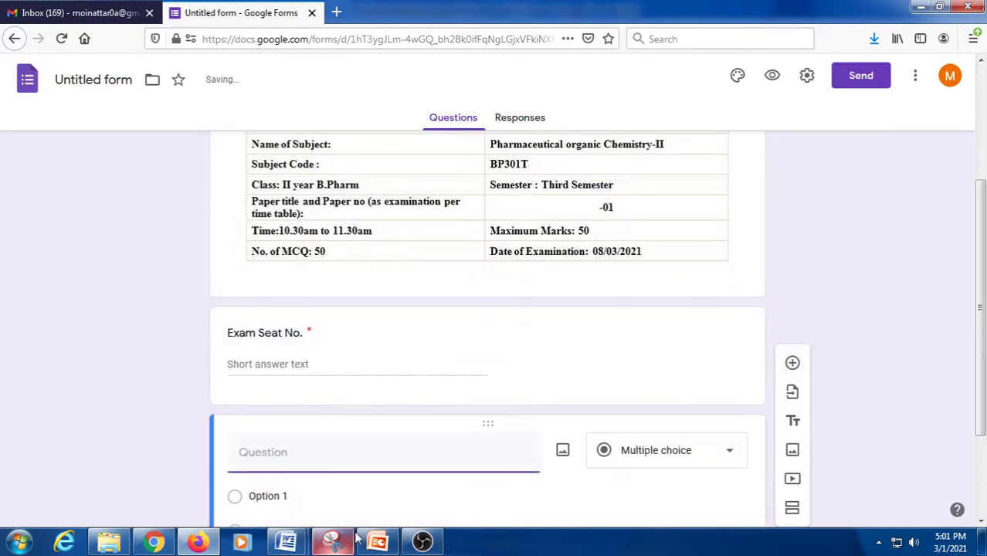
mouse_move(287, 543)
click(363, 463)
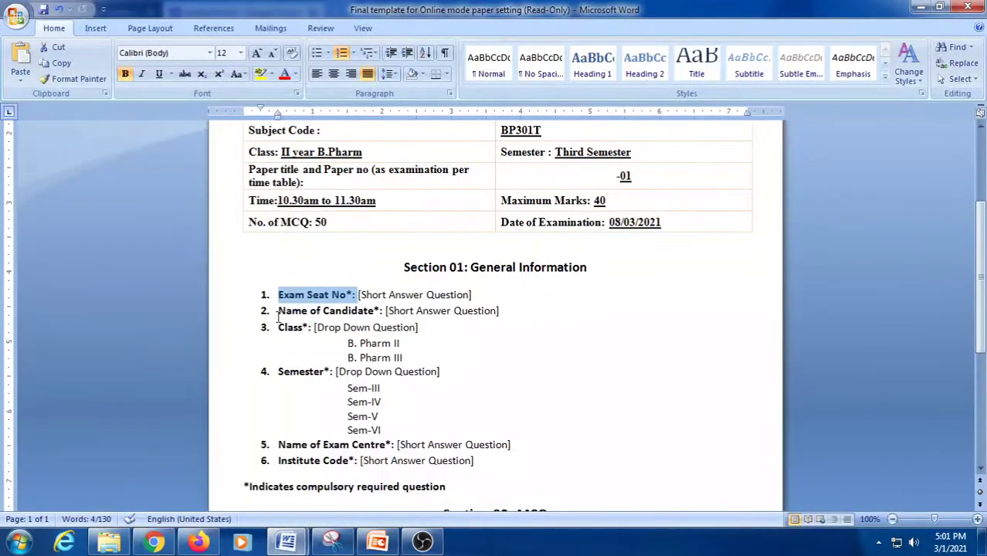
drag(278, 312, 344, 310)
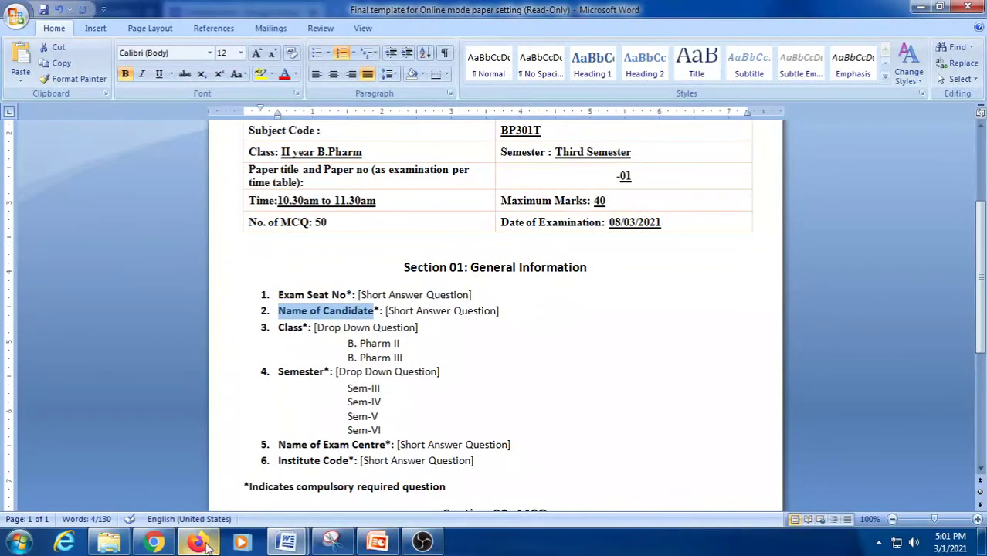
- Switch back to the form, title the new short-answer question "Name of Candidate" without its list number, and make it required
click(198, 543)
text(2. Name of Candidate)
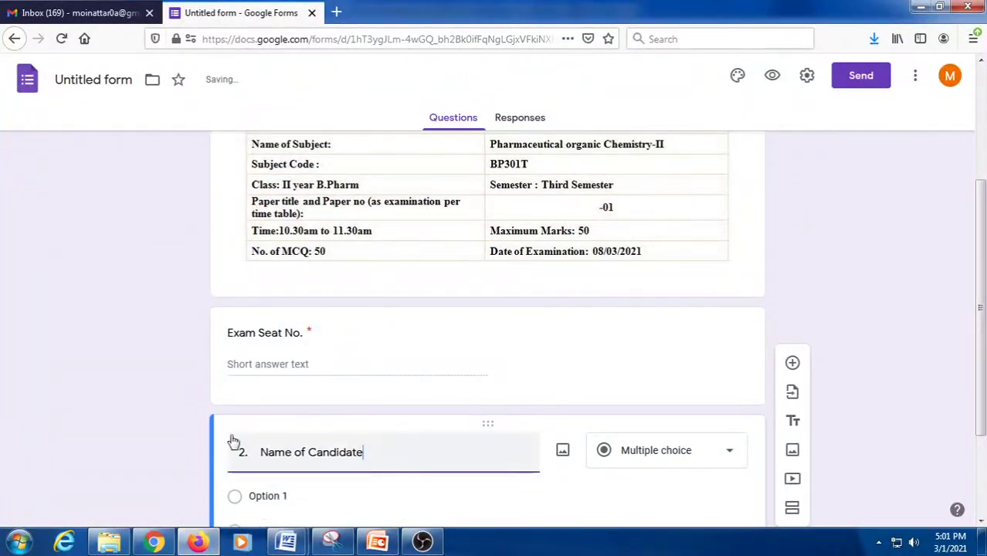
drag(259, 449, 220, 456)
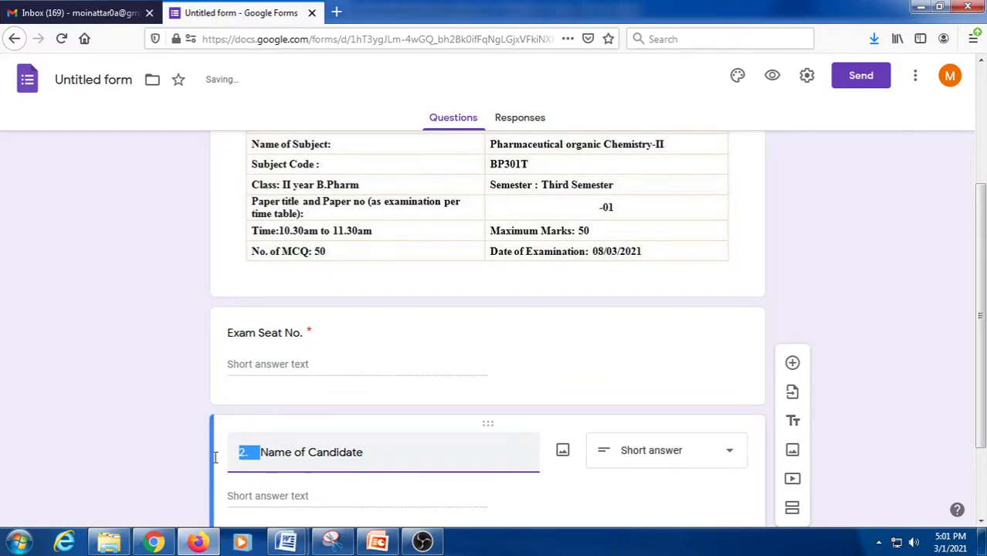
key(BackSpace)
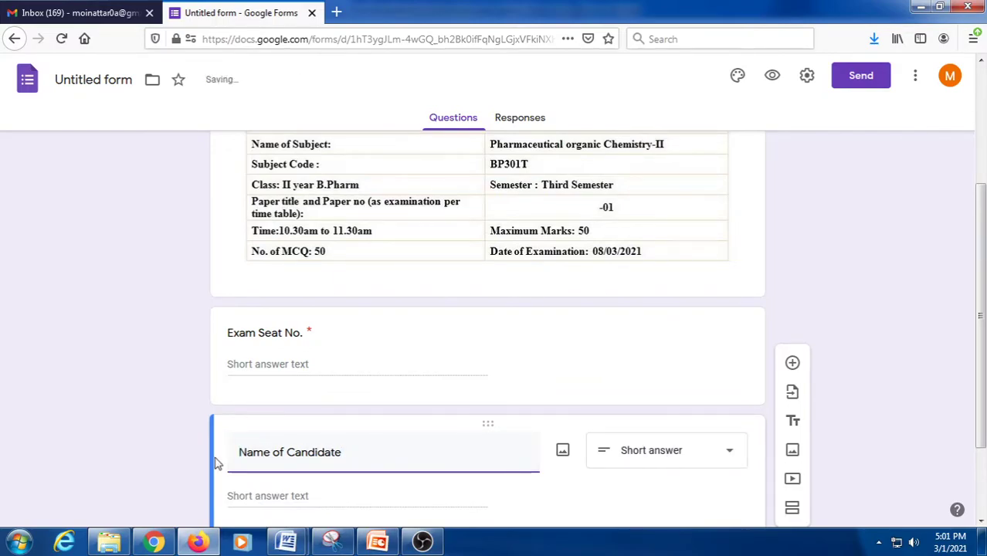
click(701, 458)
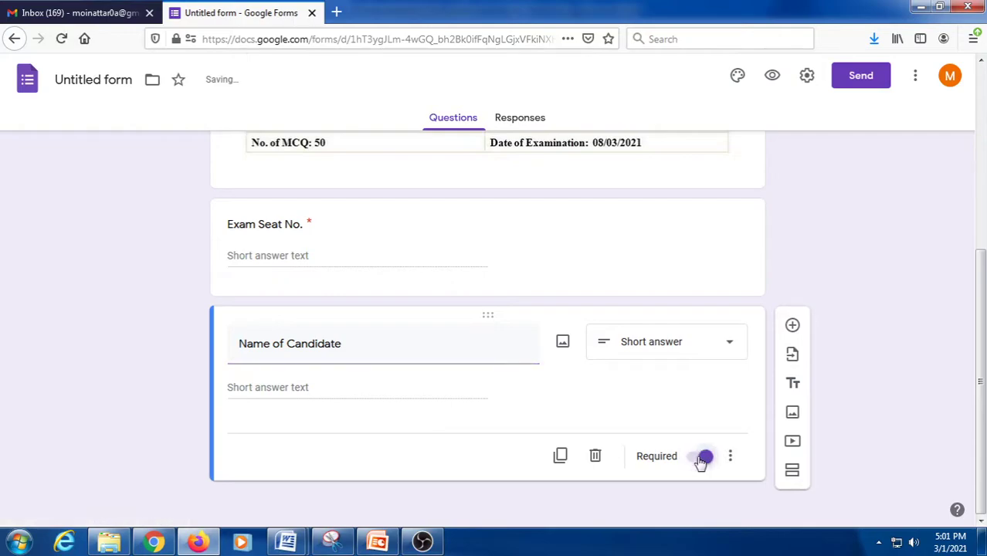
- Add a question below Name of Candidate and title it "Class", copied from the Word template without its list number
click(792, 327)
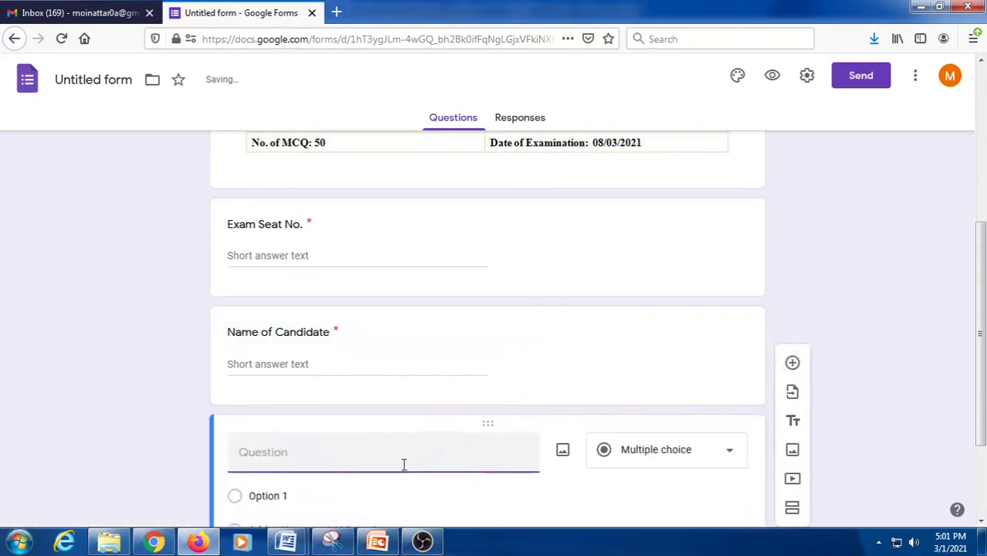
mouse_move(280, 546)
click(343, 459)
drag(278, 329, 303, 329)
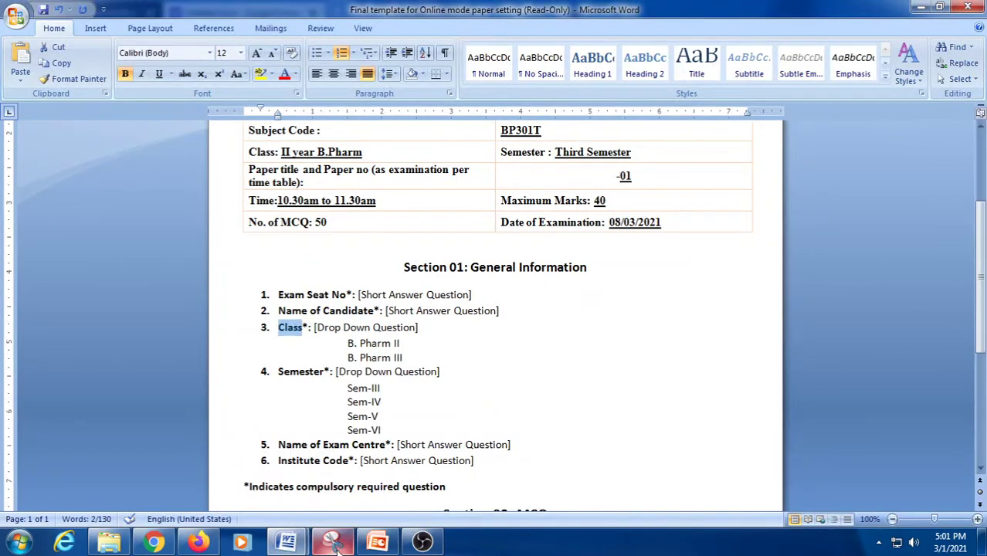
click(198, 543)
text(3.	Class)
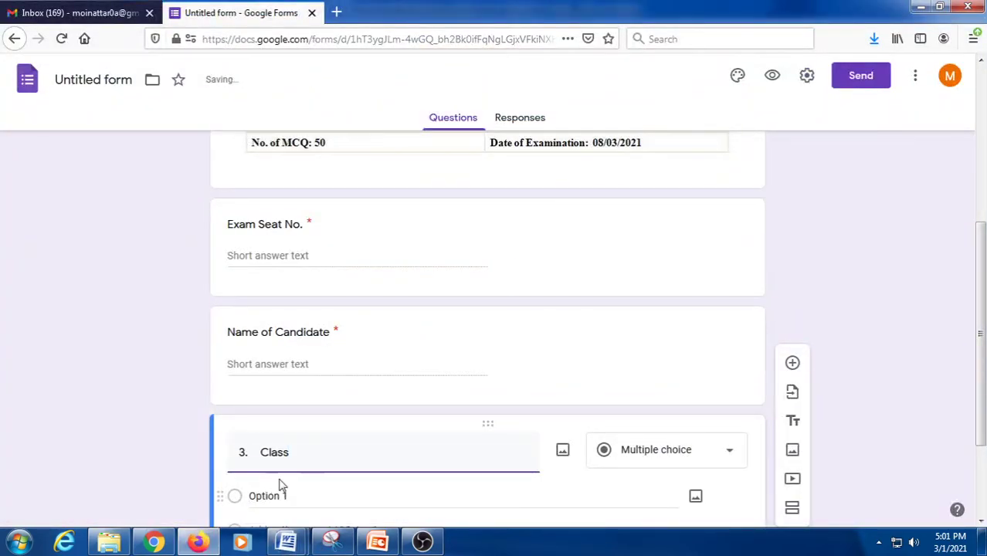
drag(260, 452, 207, 466)
key(BackSpace)
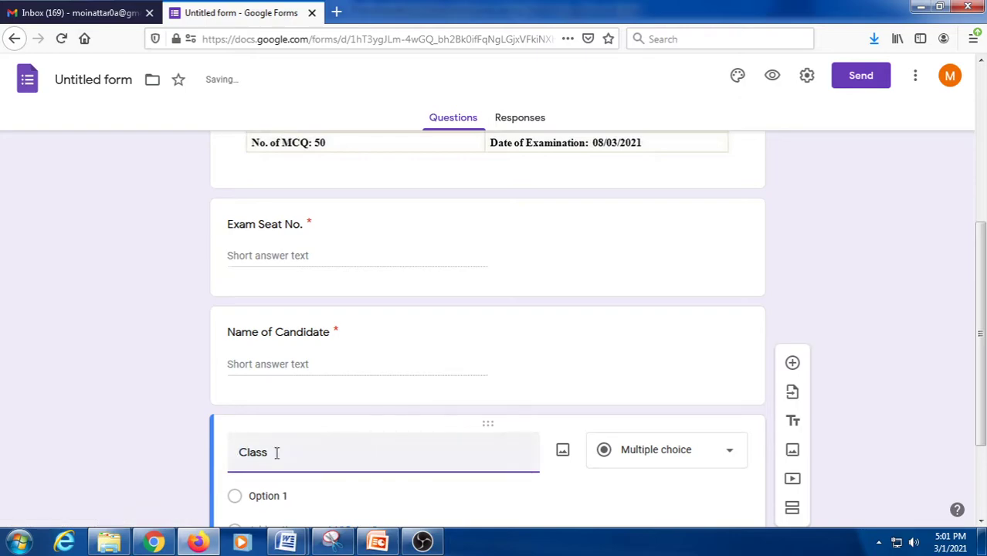
- Change the answer type of the Class question to Dropdown
scroll(276, 453, down, 3)
click(666, 318)
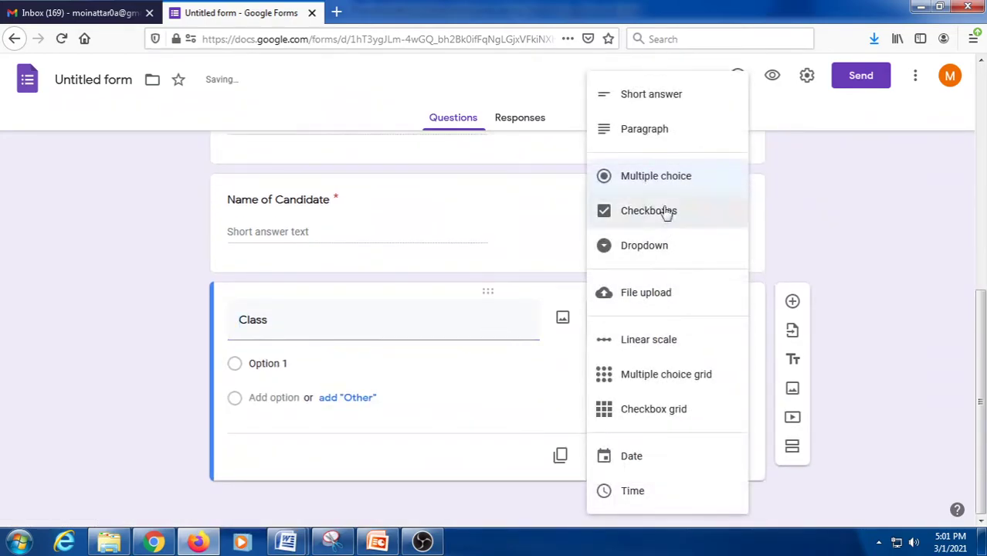
click(661, 245)
- Fill the first option of the Class dropdown with "B. Pharm II", copied from the Word template
click(315, 364)
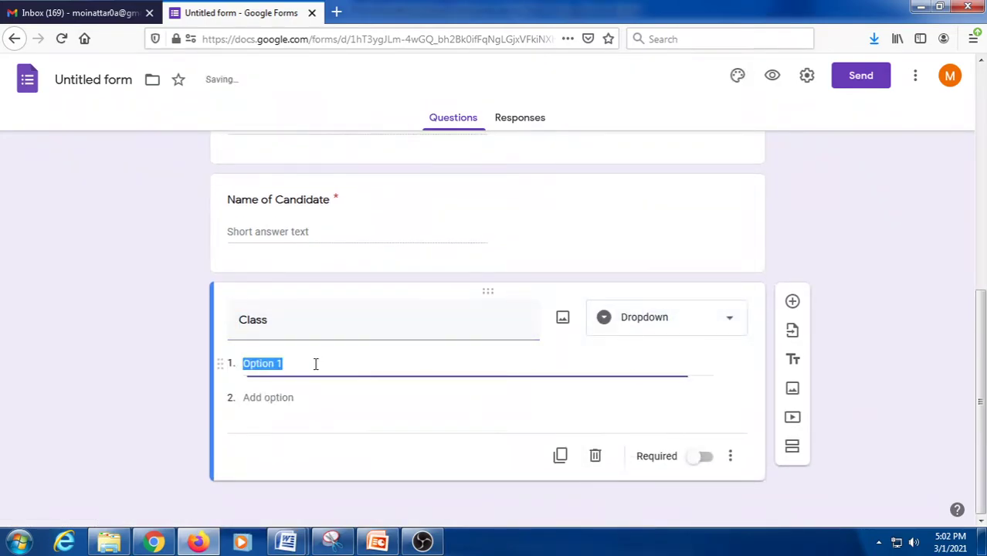
mouse_move(285, 542)
click(367, 471)
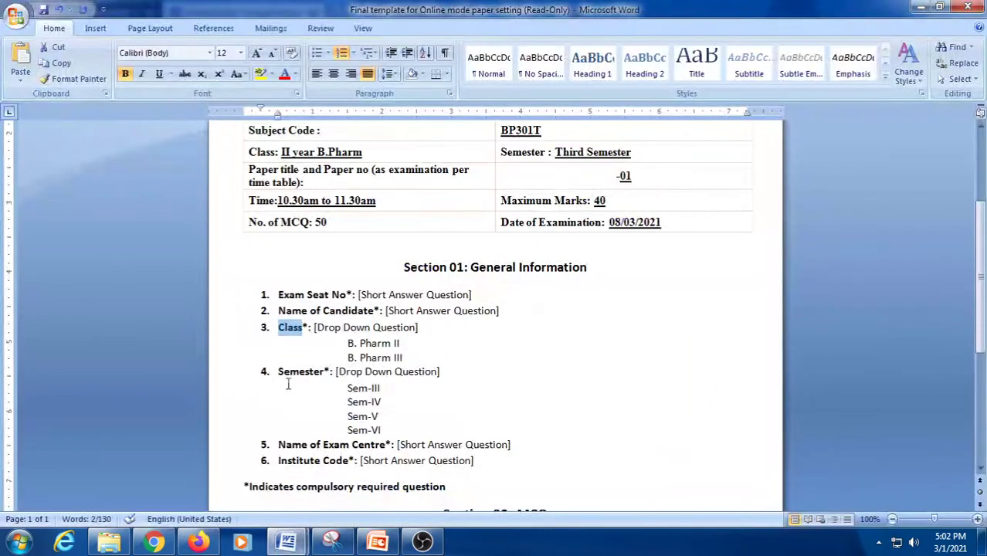
drag(349, 346, 399, 346)
key(ctrl+c)
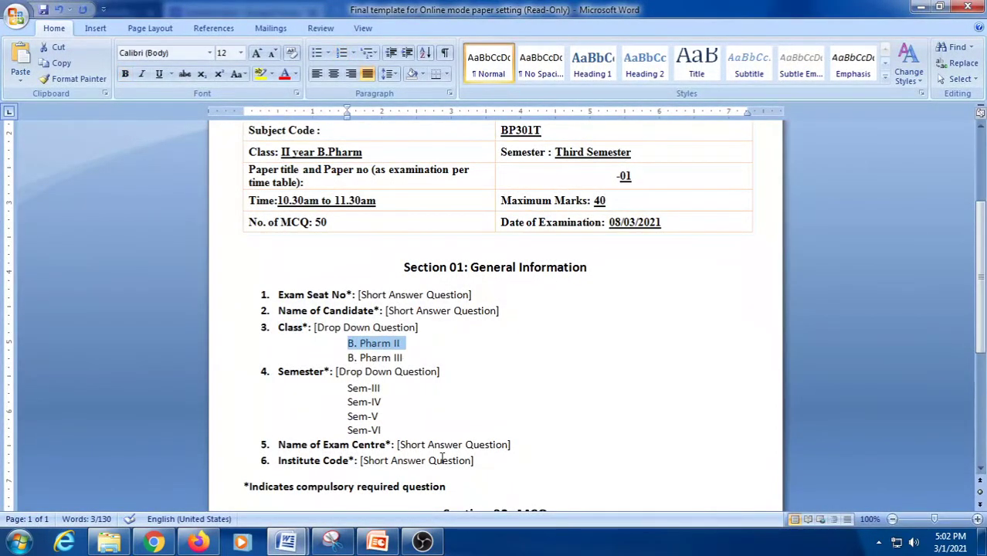
click(287, 543)
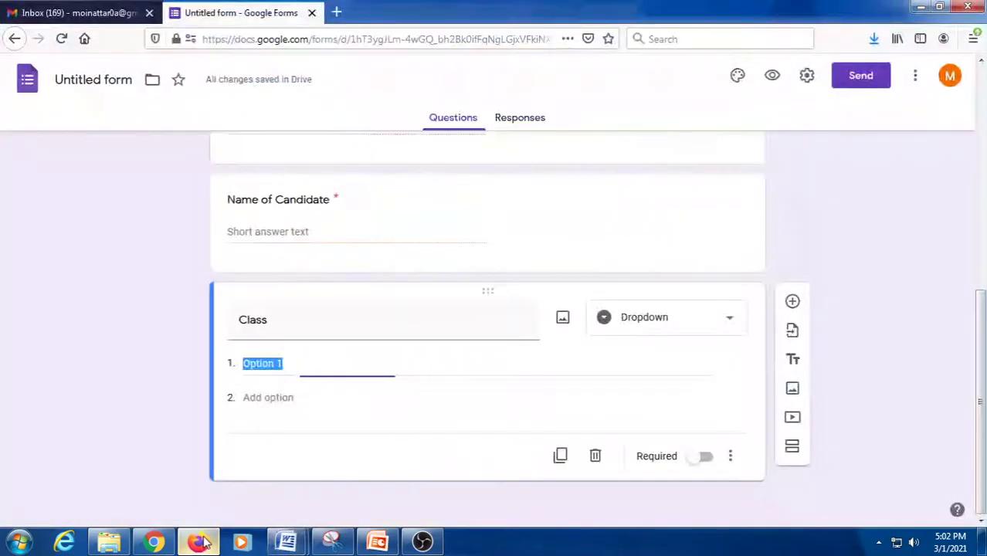
key(ctrl+v)
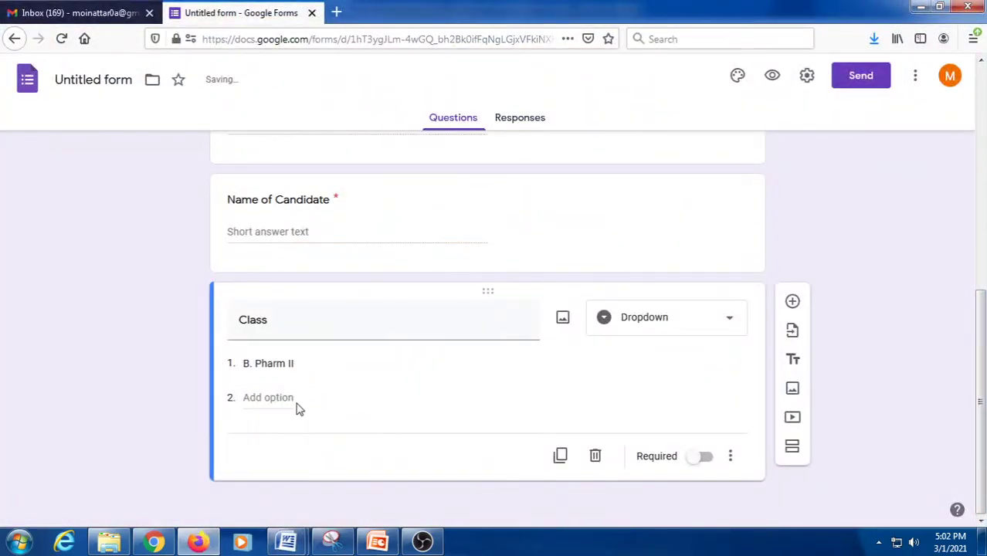
- Add "B. Pharm III" as the second option of the Class dropdown and make the question required
drag(297, 375, 223, 394)
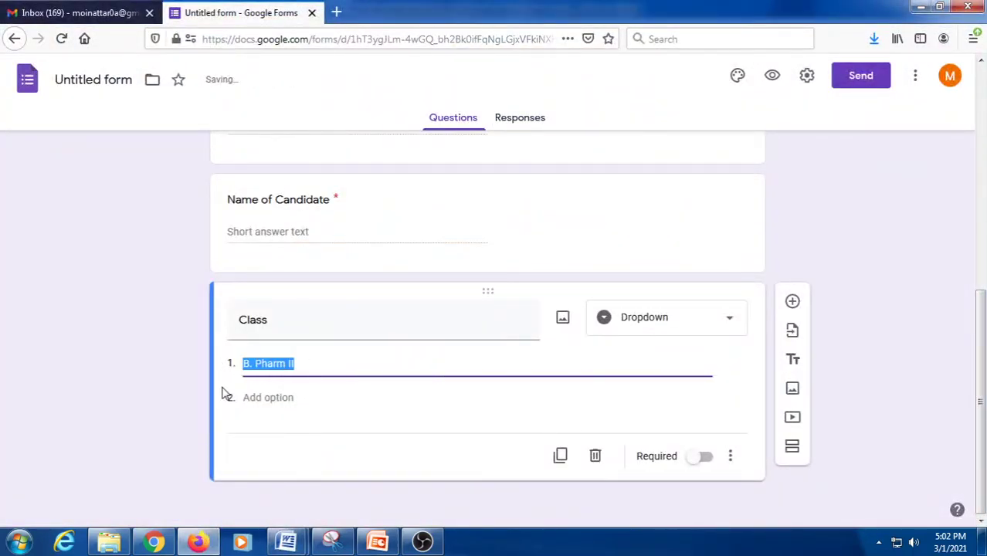
click(267, 397)
key(ctrl+v)
text(I)
click(701, 492)
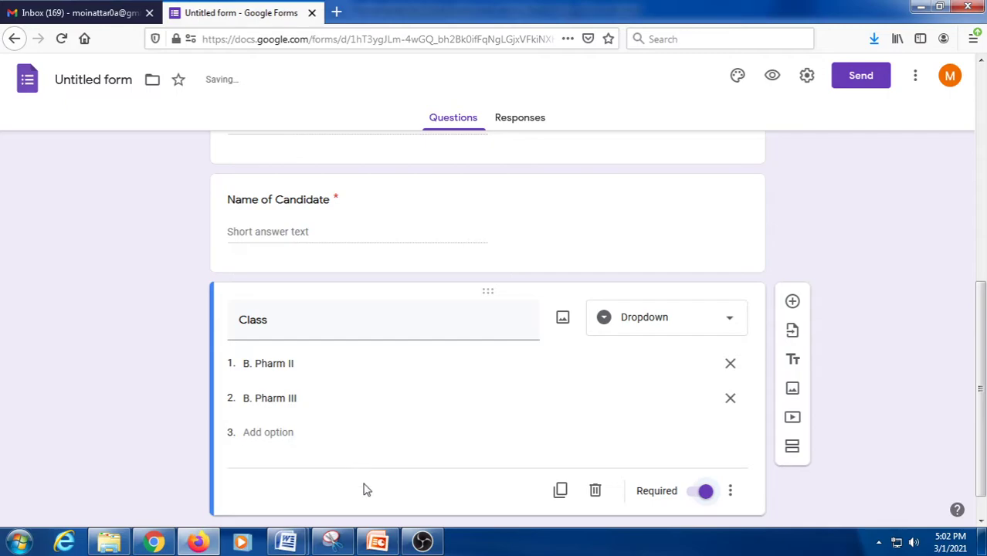
- Add a question below Class and title it "Semester", copied from the Word template without its list number
click(792, 303)
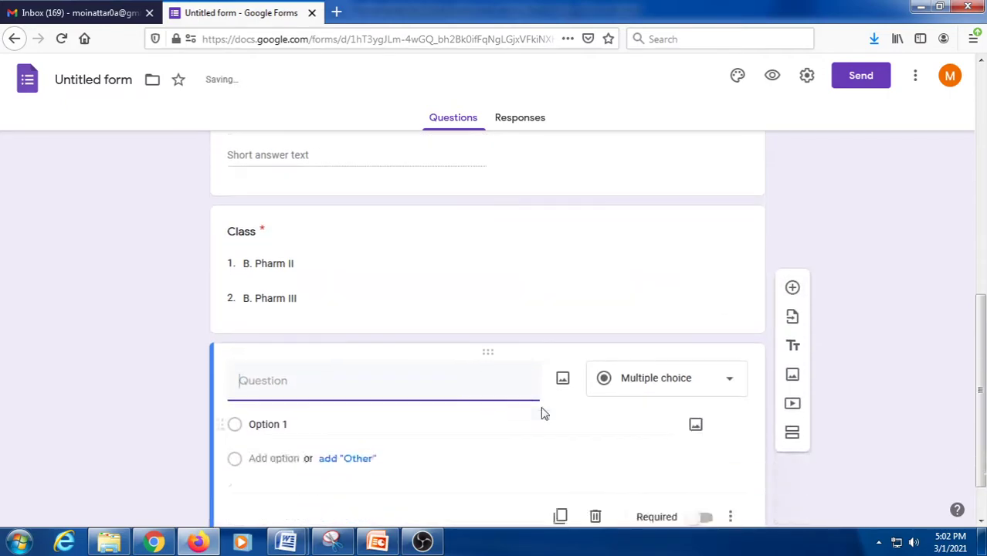
mouse_move(286, 541)
click(367, 469)
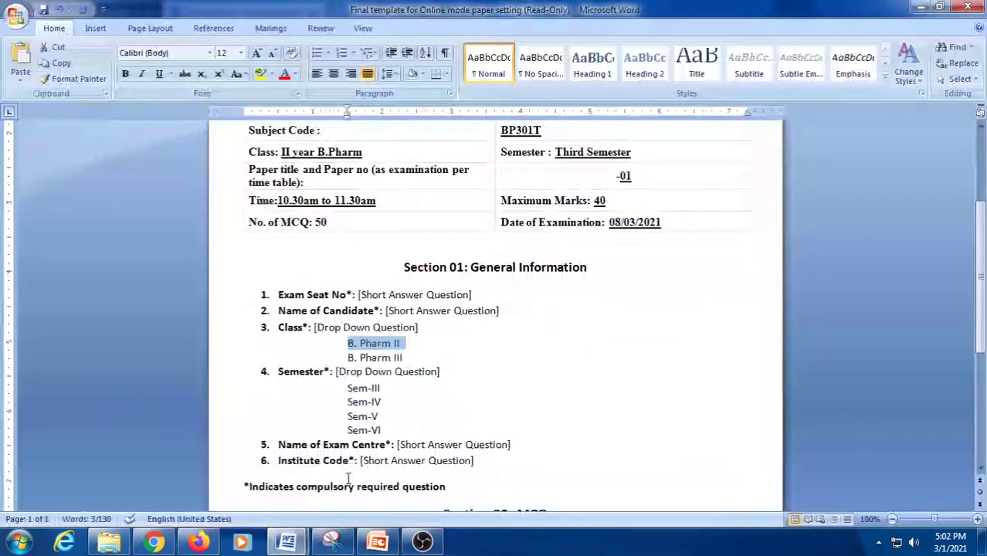
drag(279, 371, 325, 369)
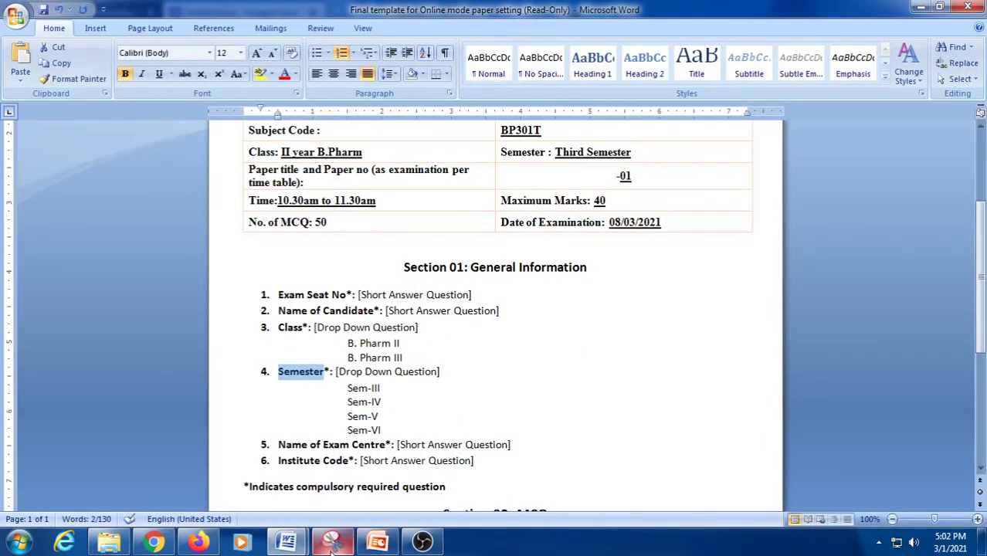
click(198, 542)
text(4. Semester)
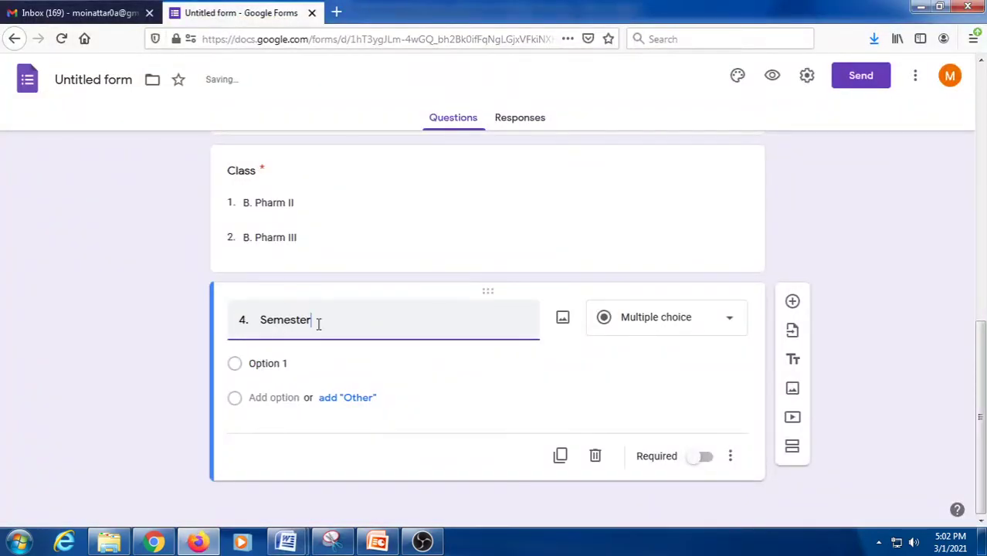
drag(259, 345, 219, 350)
key(BackSpace)
- Change the Semester question to Dropdown and fill its first option with "Sem-III", copied from the Word template
click(674, 352)
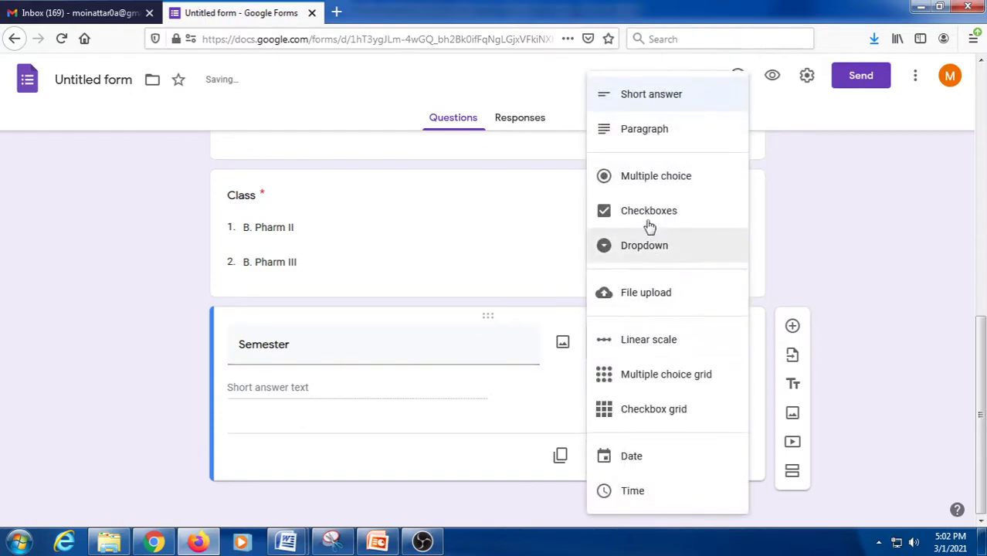
click(669, 256)
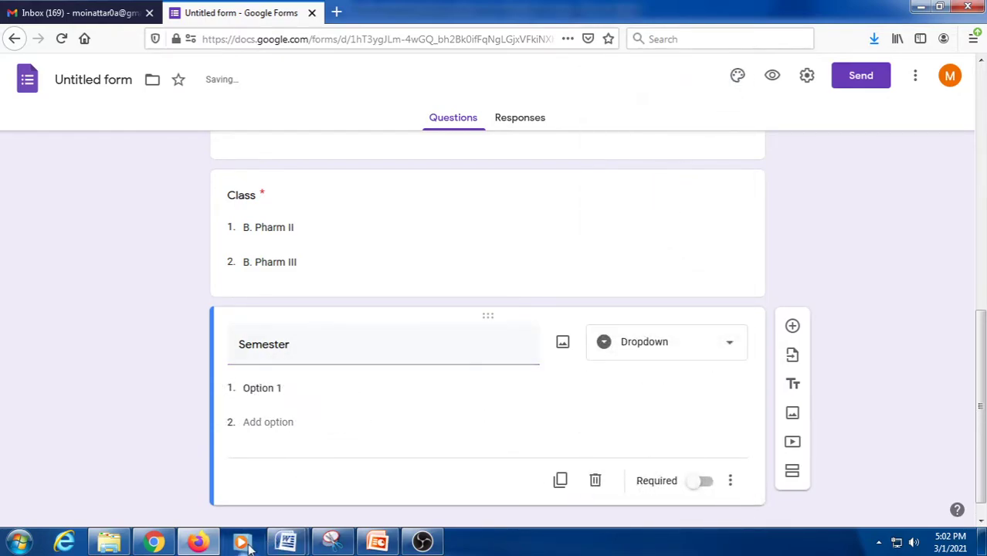
mouse_move(282, 542)
click(311, 420)
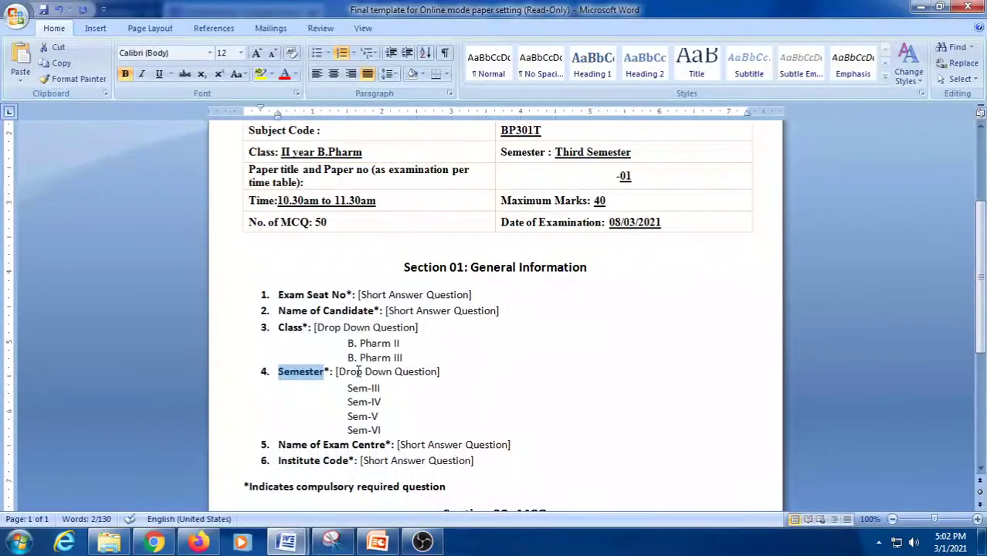
drag(348, 389, 382, 389)
key(ctrl+c)
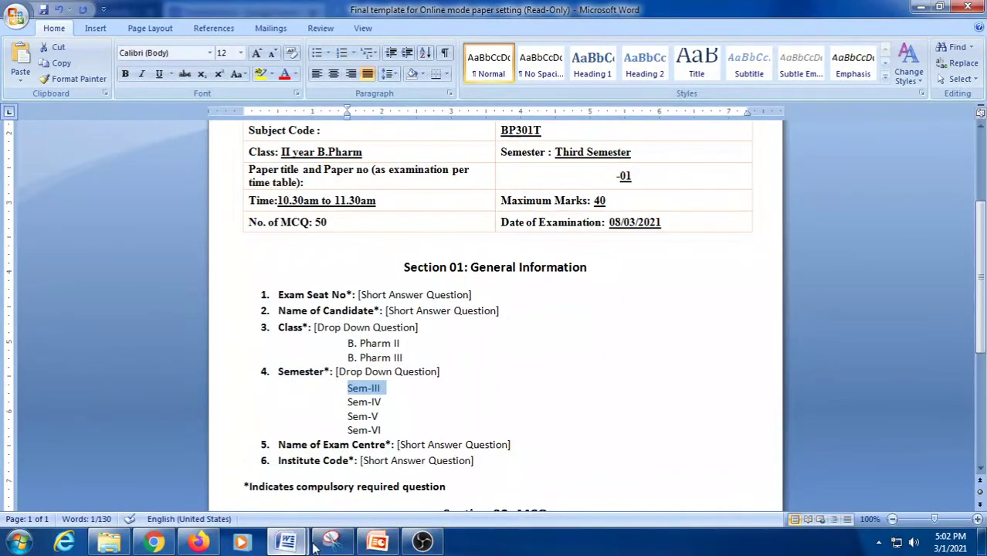
click(200, 543)
click(272, 388)
key(ctrl+v)
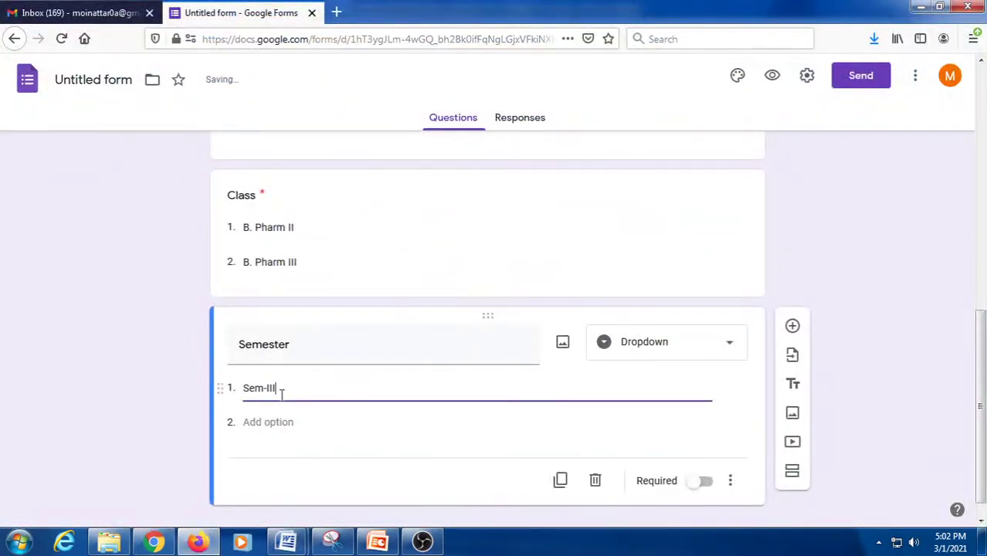
- Add the options "Sem-IV", "Sem-V" and "Sem-VI" to the Semester dropdown and make the question required
key(ctrl+v)
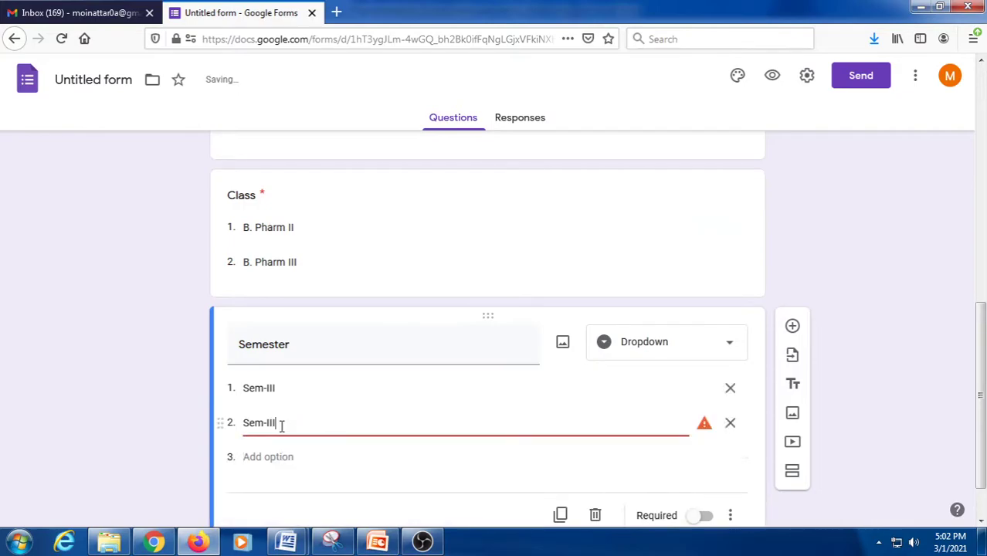
key(BackSpace)
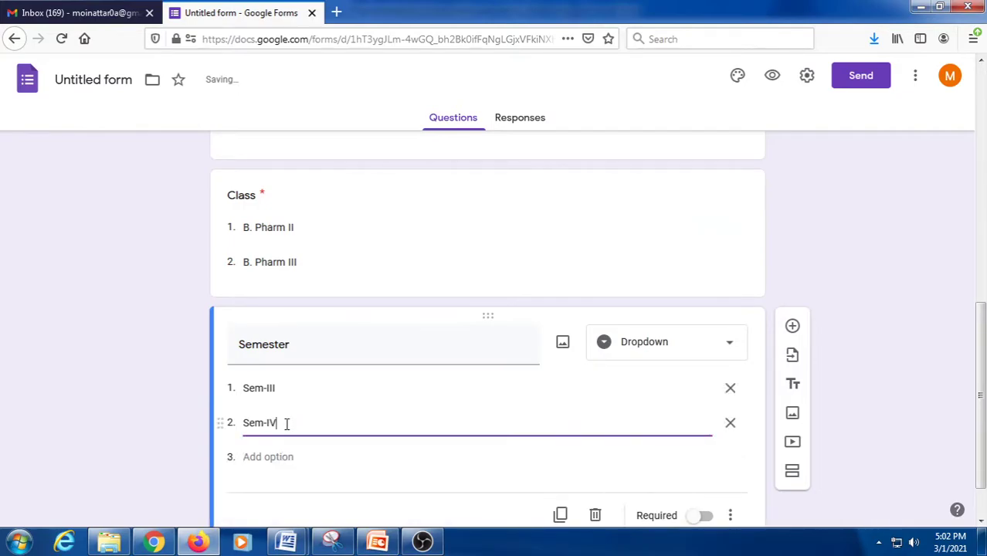
click(275, 457)
key(ctrl+v)
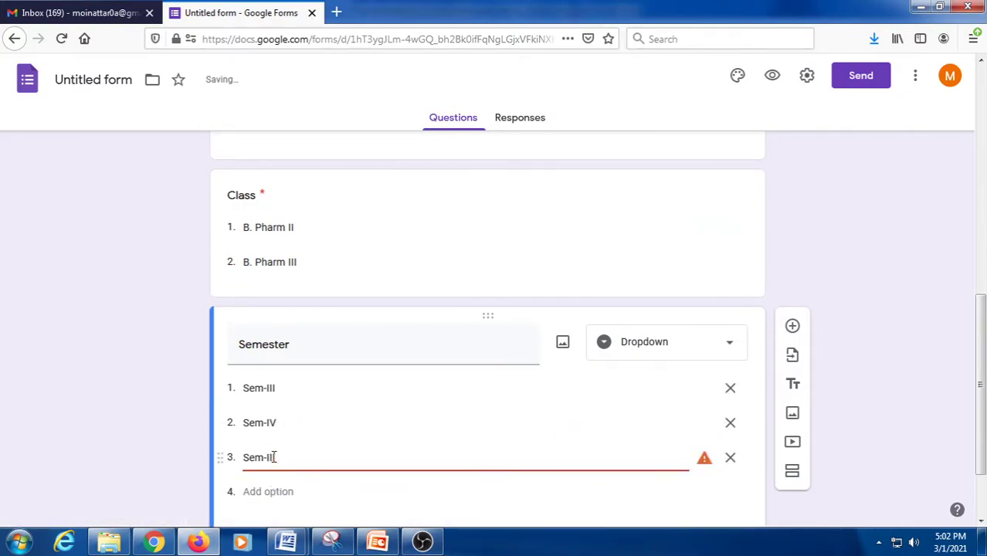
text(V)
click(291, 490)
key(ctrl+v)
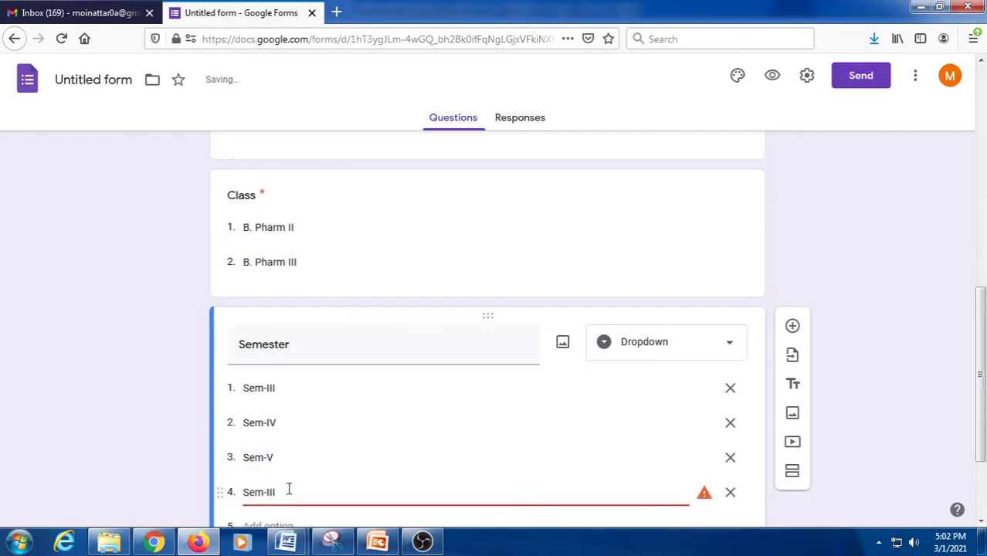
key(BackSpace)
key(BackSpace)
text(VI)
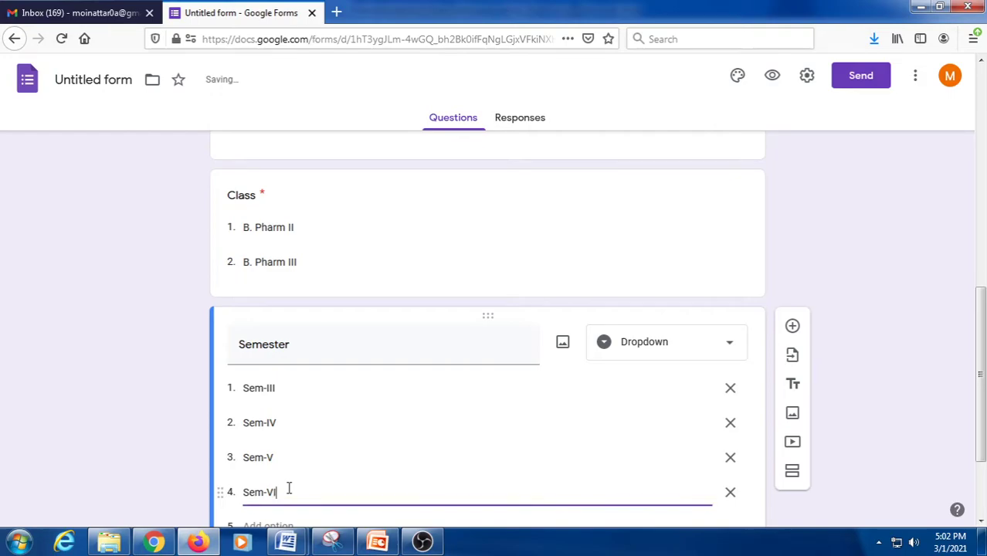
scroll(288, 488, down, 3)
click(708, 466)
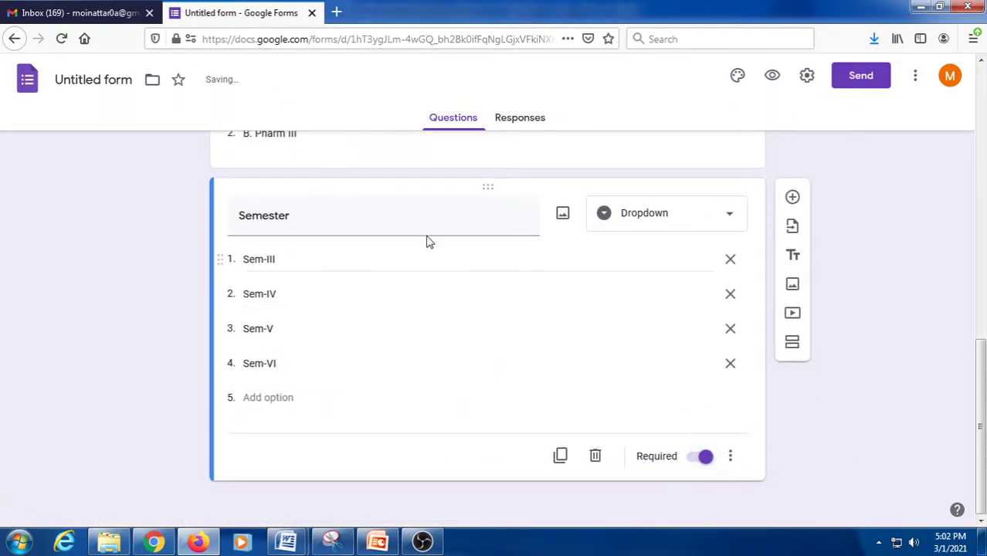
- Add a required short-answer question below Semester titled "Name of Exam Centre", copied from the Word template without its list number
click(793, 197)
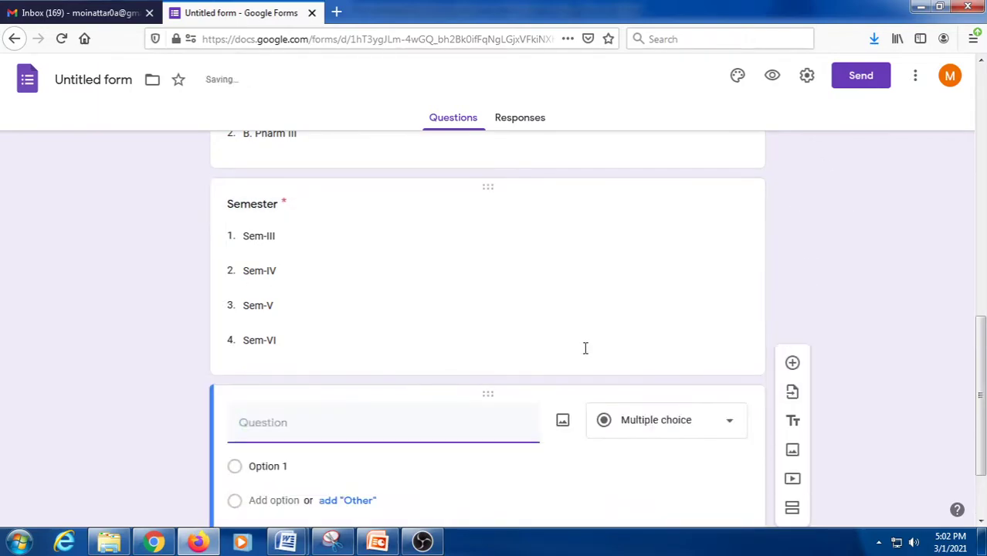
mouse_move(285, 542)
click(374, 485)
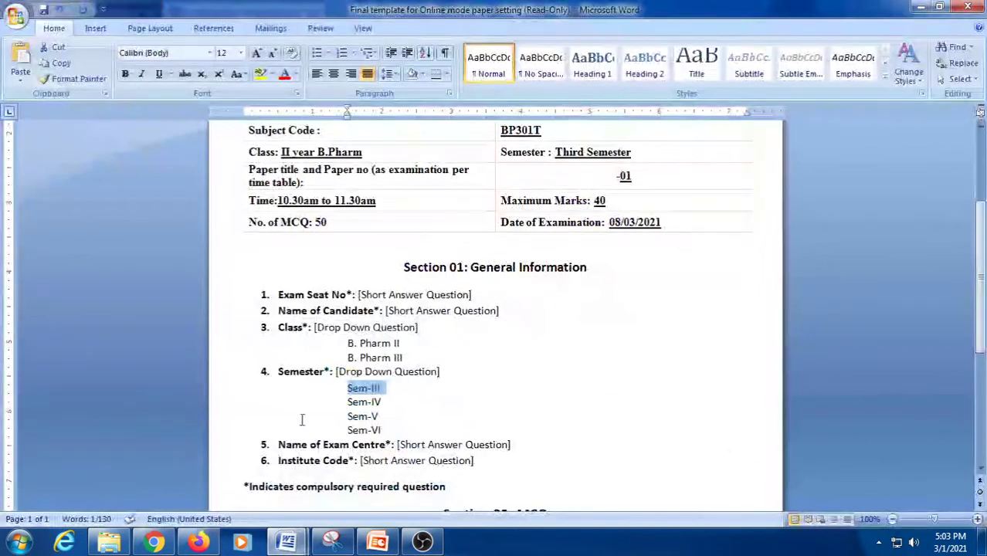
drag(277, 375, 385, 376)
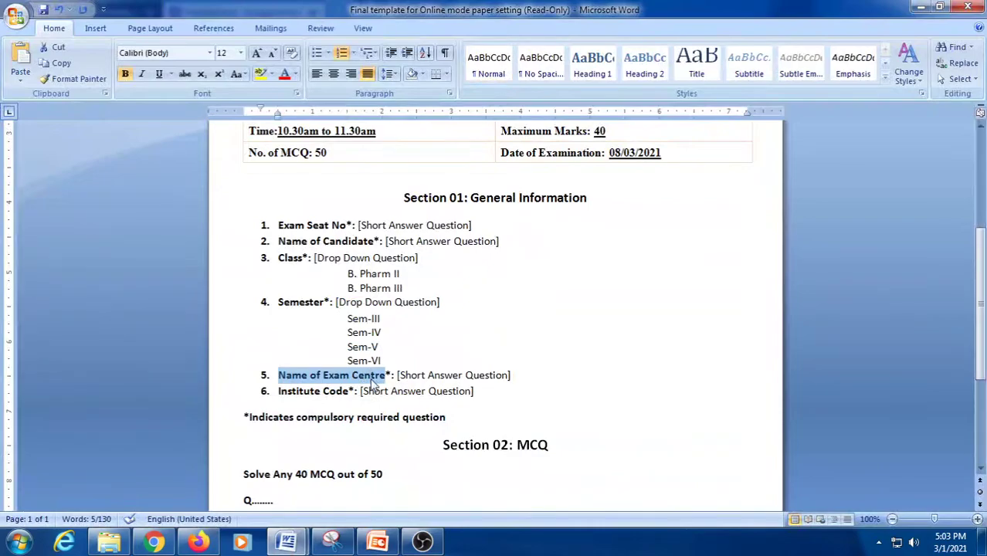
click(199, 542)
text(5. Name of Exam Centre)
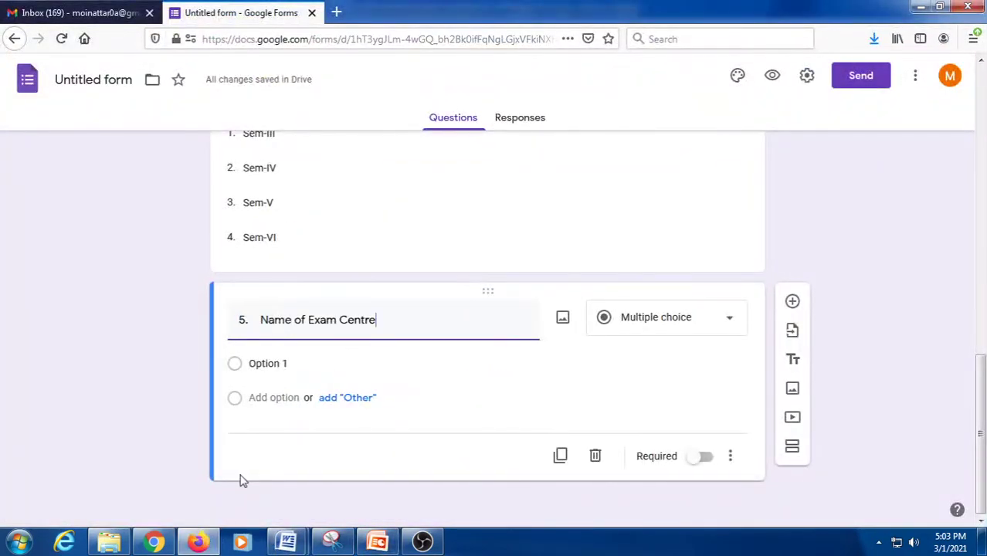
drag(260, 342, 208, 353)
key(BackSpace)
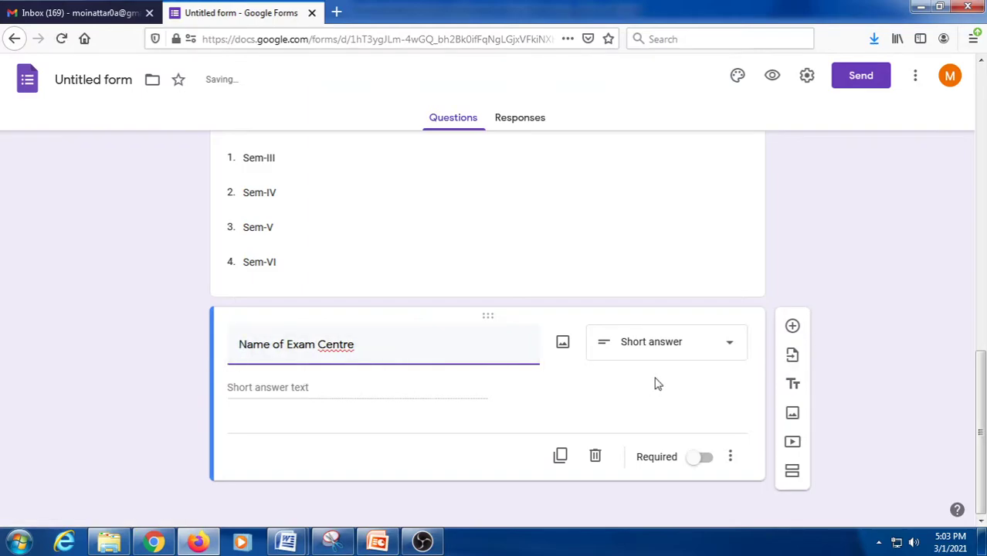
click(703, 459)
- Add a question below Name of Exam Centre and title it "6. Institute Code", copied from the Word template with its list number
click(792, 325)
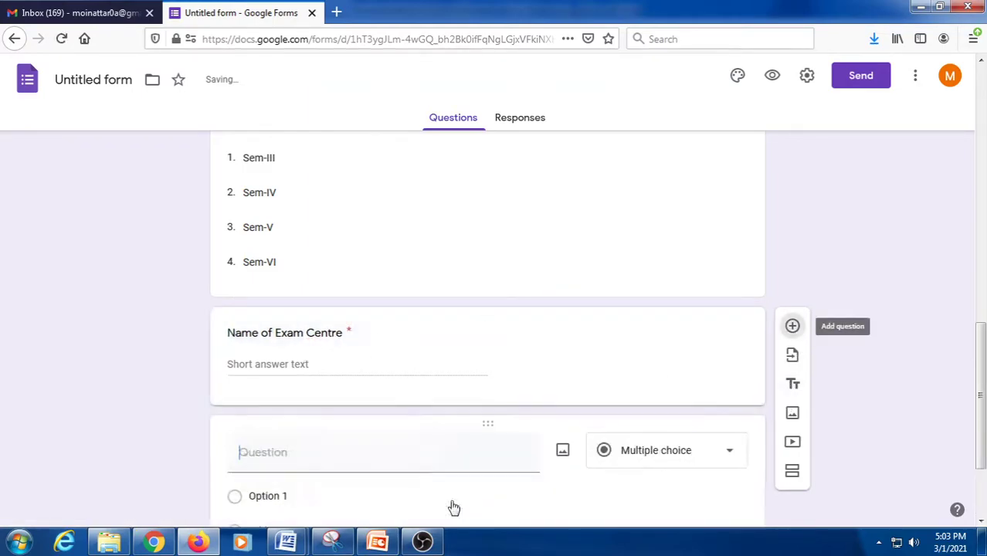
mouse_move(287, 541)
click(335, 503)
drag(279, 394, 349, 395)
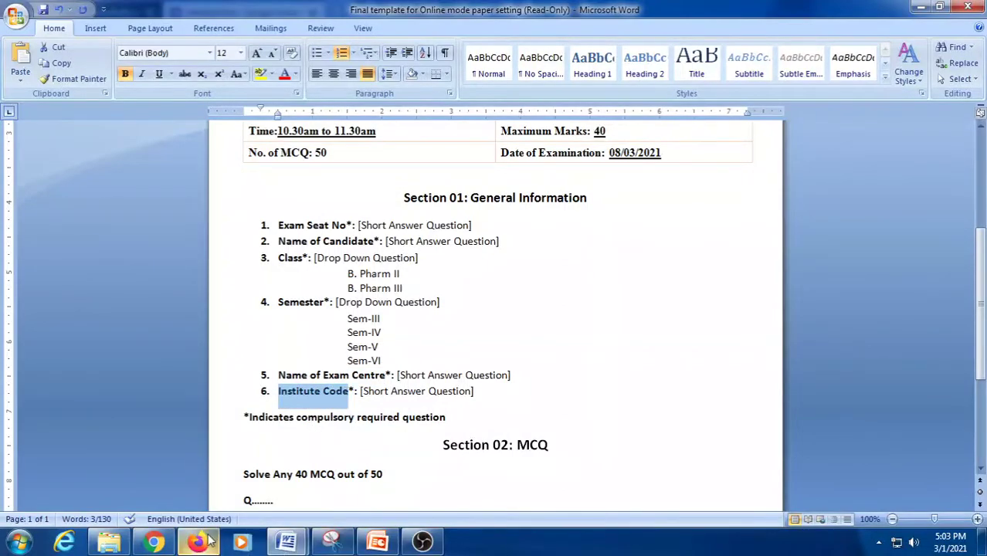
click(200, 541)
text(6. Institute Code)
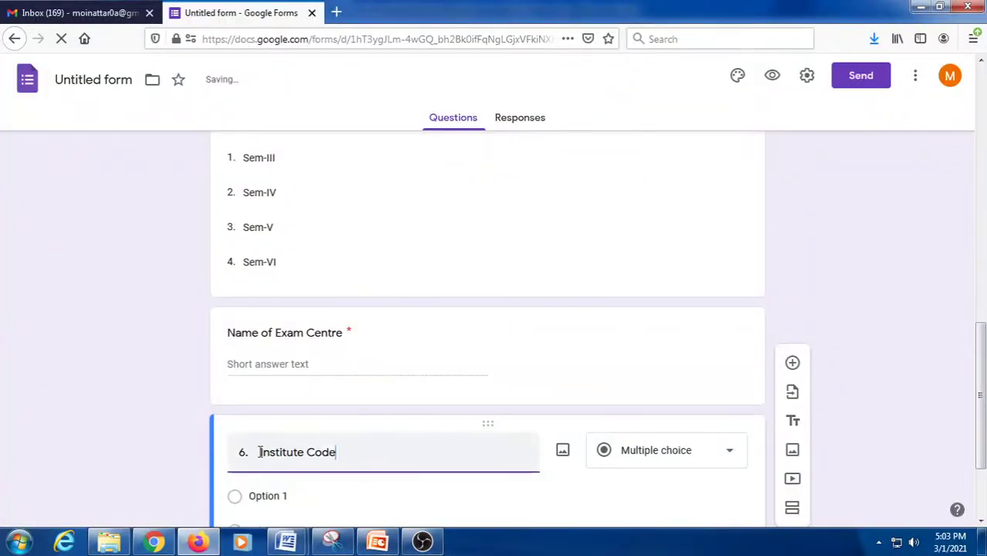
- Put the number "5." in front of the Name of Exam Centre question's title
click(230, 341)
click(251, 354)
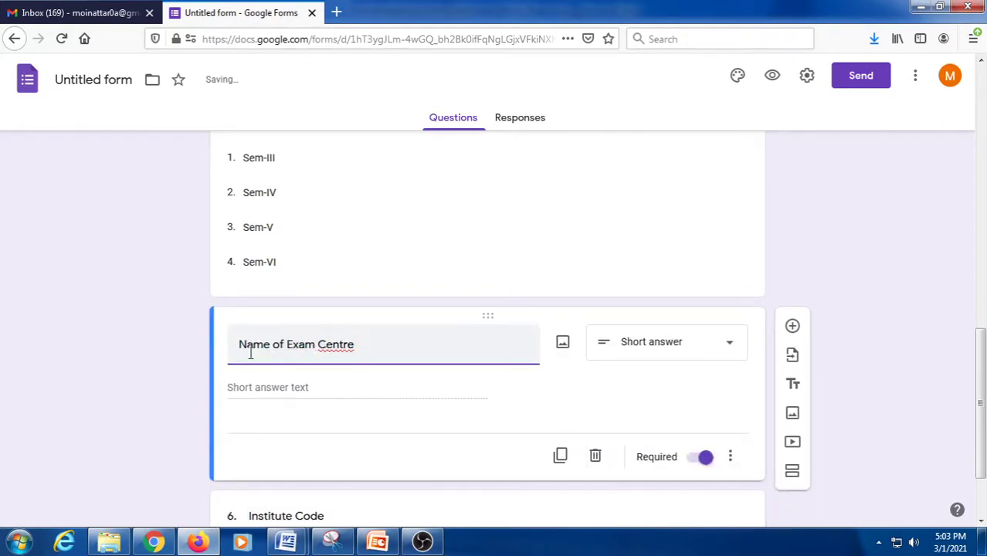
text(5.)
- Put the number "4." in front of the Semester question's title
scroll(262, 414, down, 2)
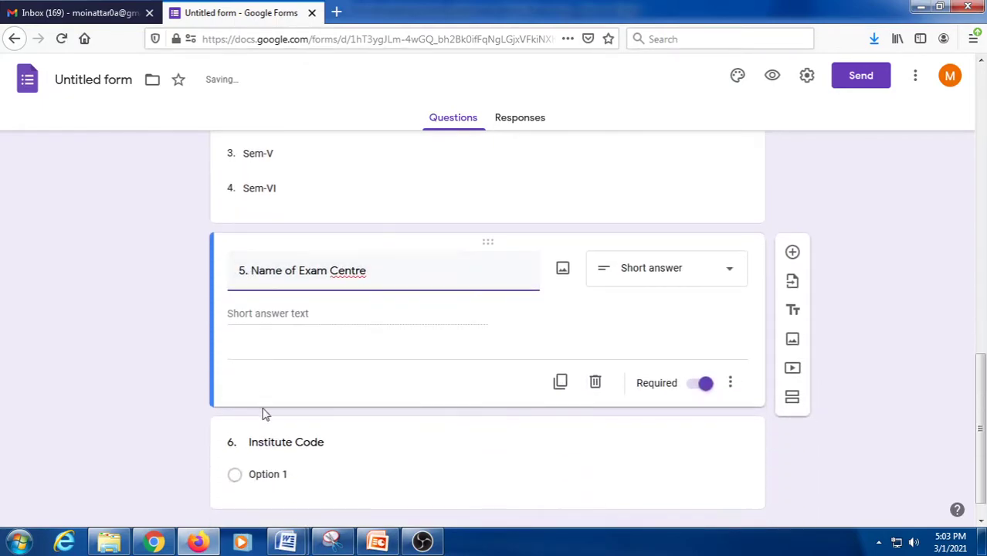
scroll(249, 286, up, 5)
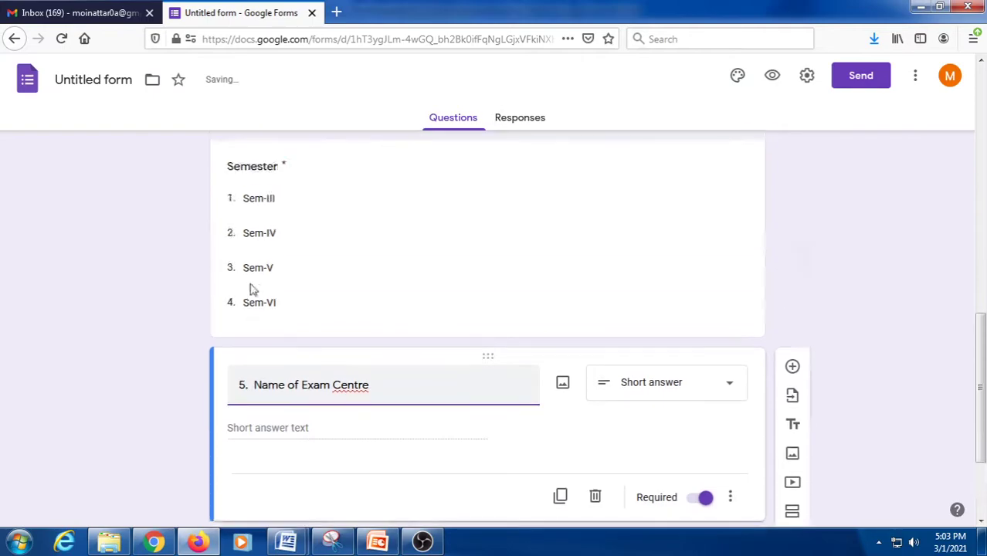
click(230, 418)
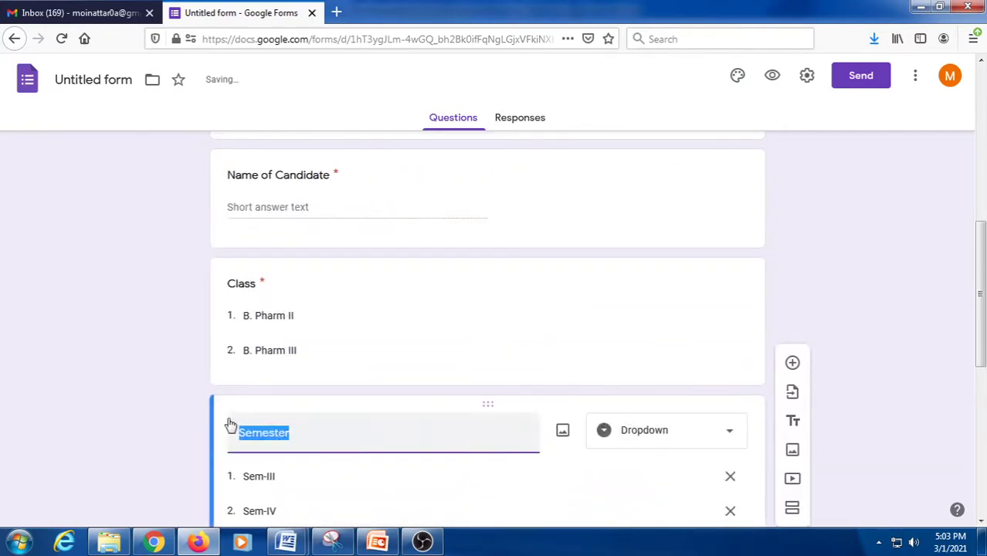
scroll(229, 436, down, 3)
scroll(232, 417, up, 3)
key(Home)
text(4.)
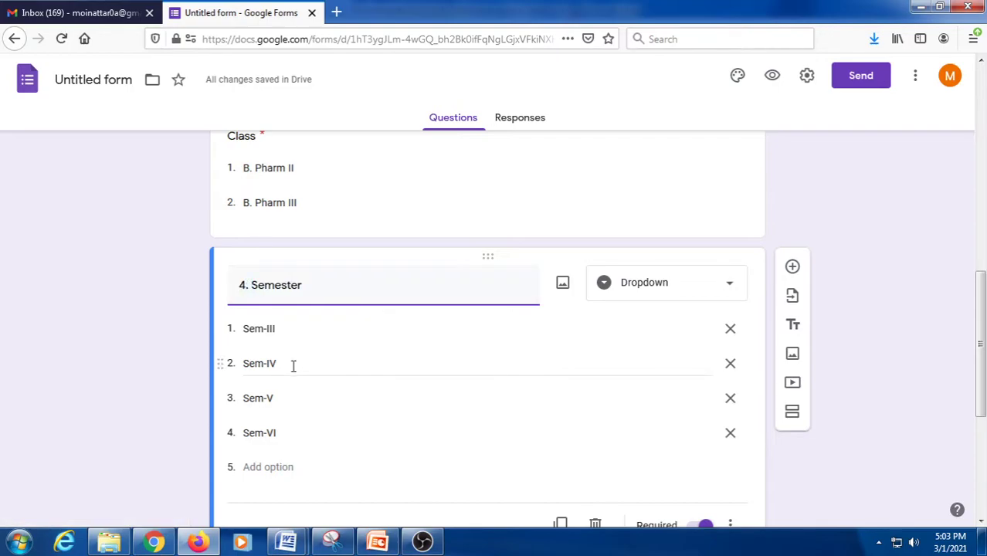
- Put the numbers "3." and "2." in front of the Class and Name of Candidate question titles respectively
scroll(238, 283, up, 2)
click(232, 293)
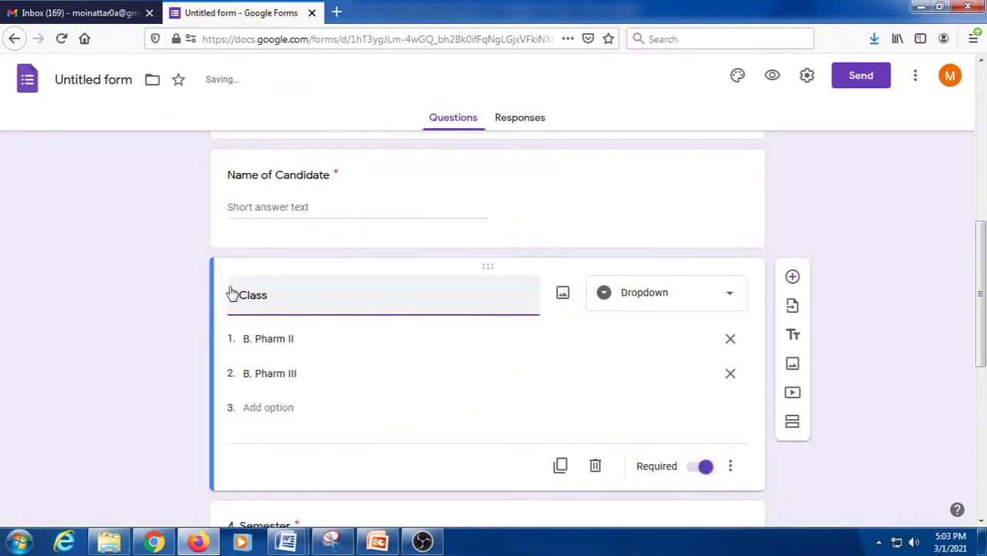
click(234, 178)
text(2.)
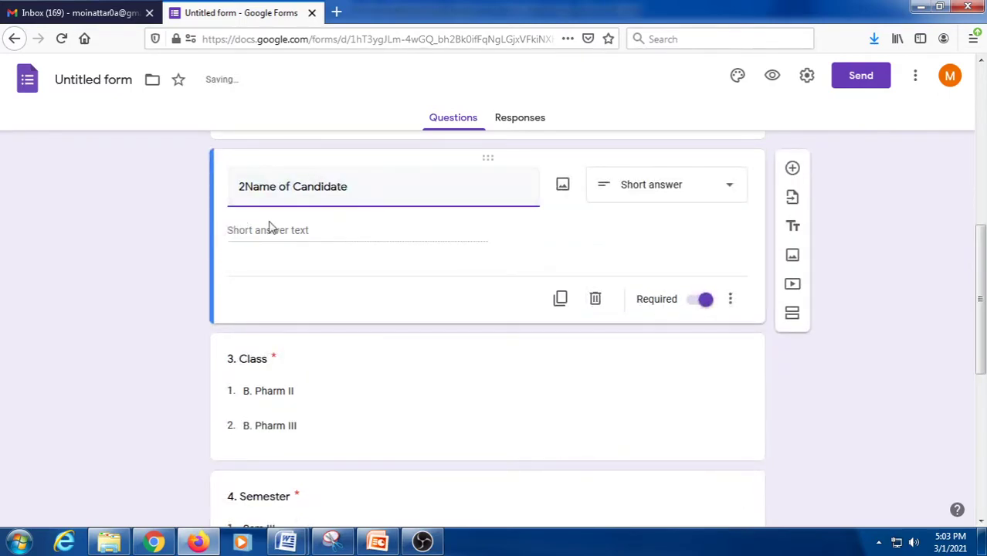
- Put the number "1." in front of the Exam Seat No. question's title
scroll(271, 227, up, 4)
click(224, 364)
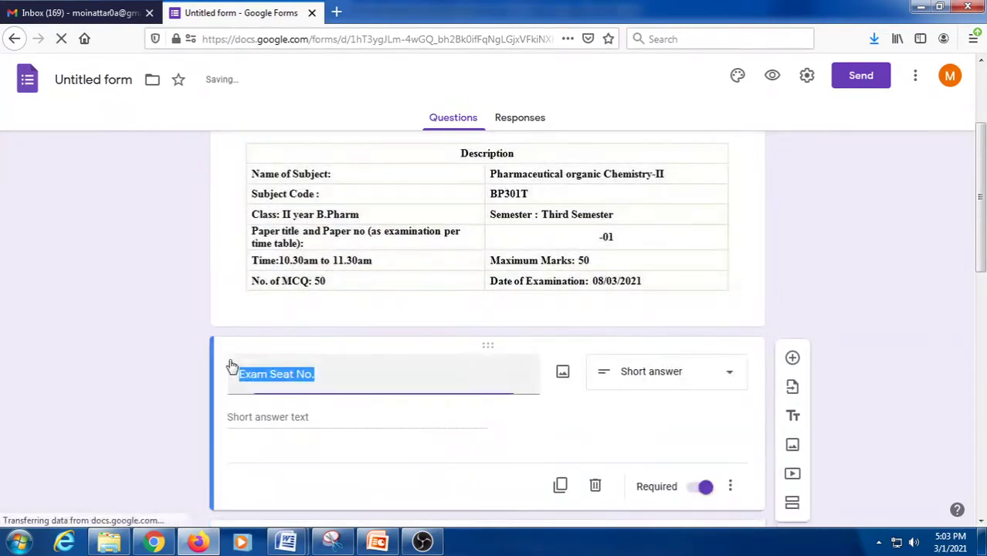
click(231, 372)
text(1.)
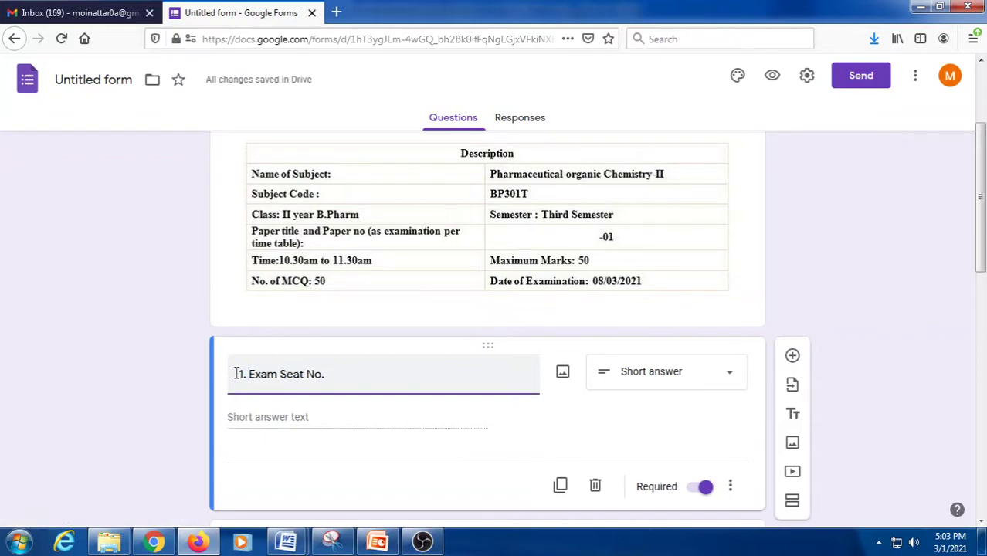
- Make the Institute Code short-answer question required
scroll(236, 375, down, 10)
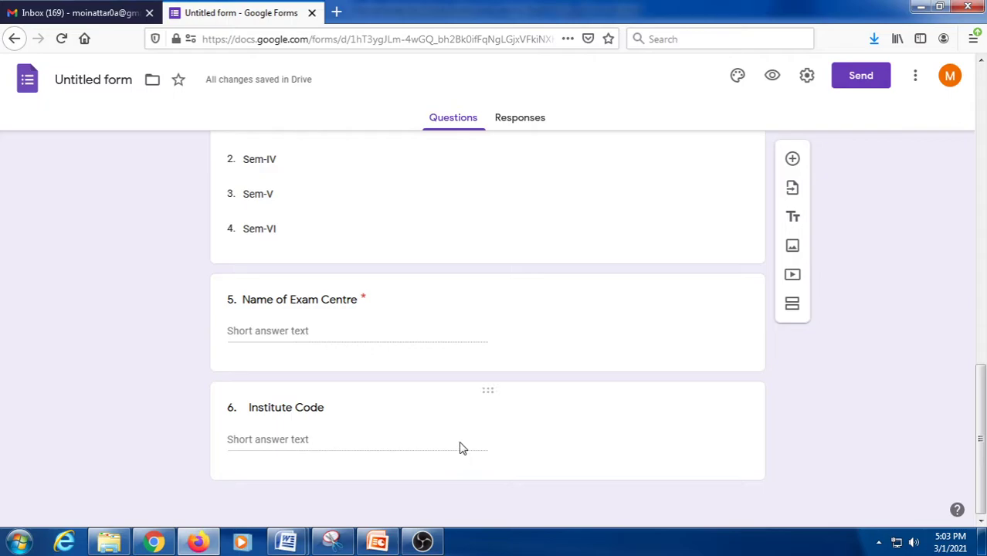
click(328, 413)
click(405, 454)
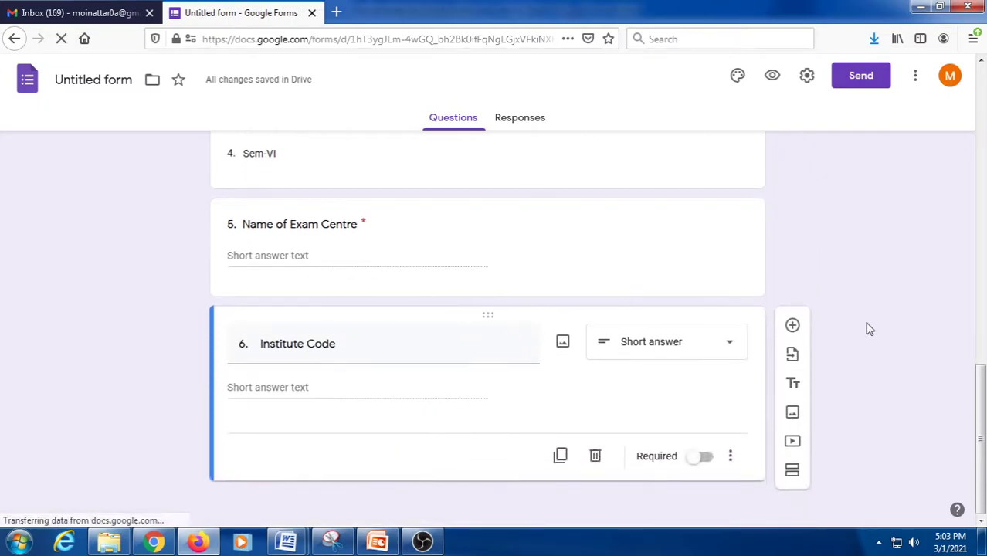
click(705, 457)
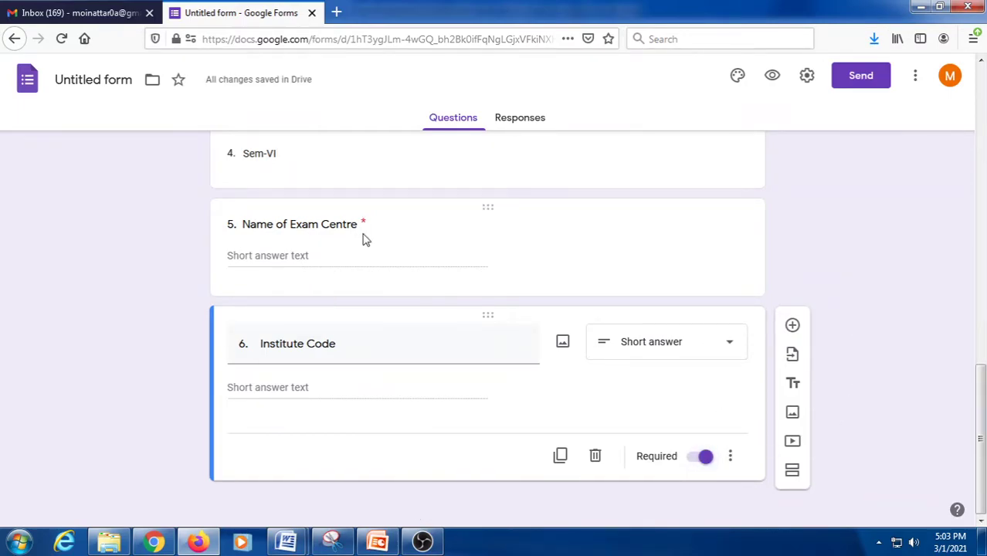
- Check the Word template for the part after Institute Code and add a new section below that question in the form
mouse_move(286, 542)
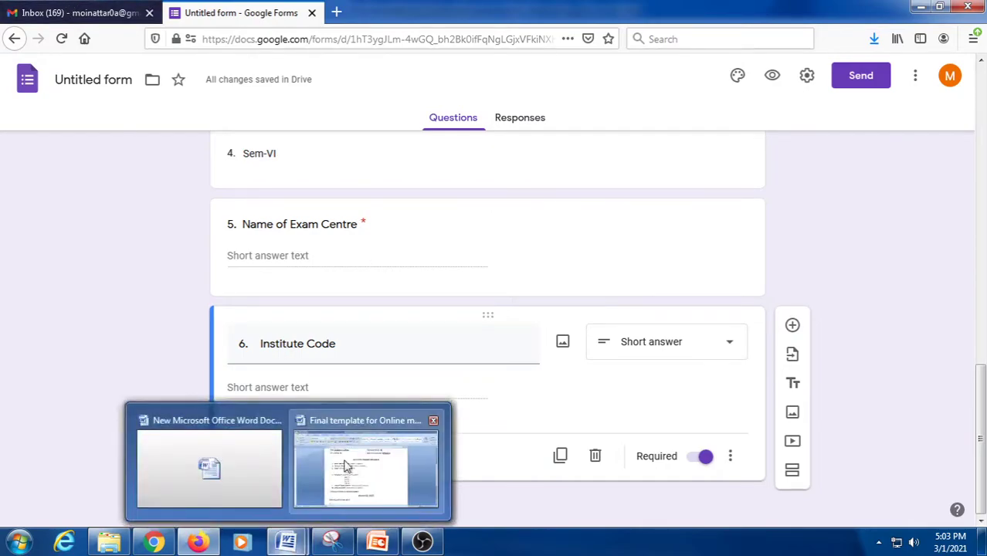
click(345, 461)
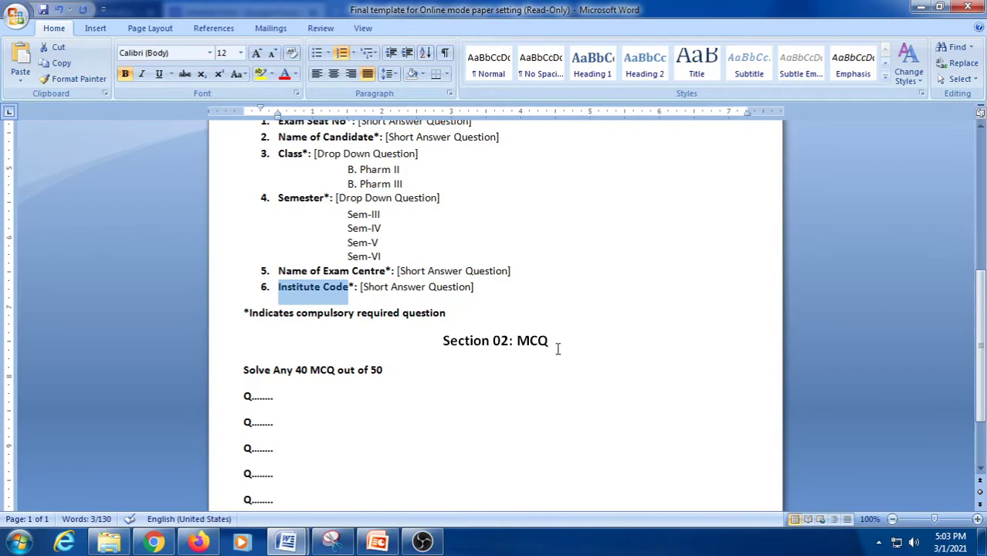
click(199, 543)
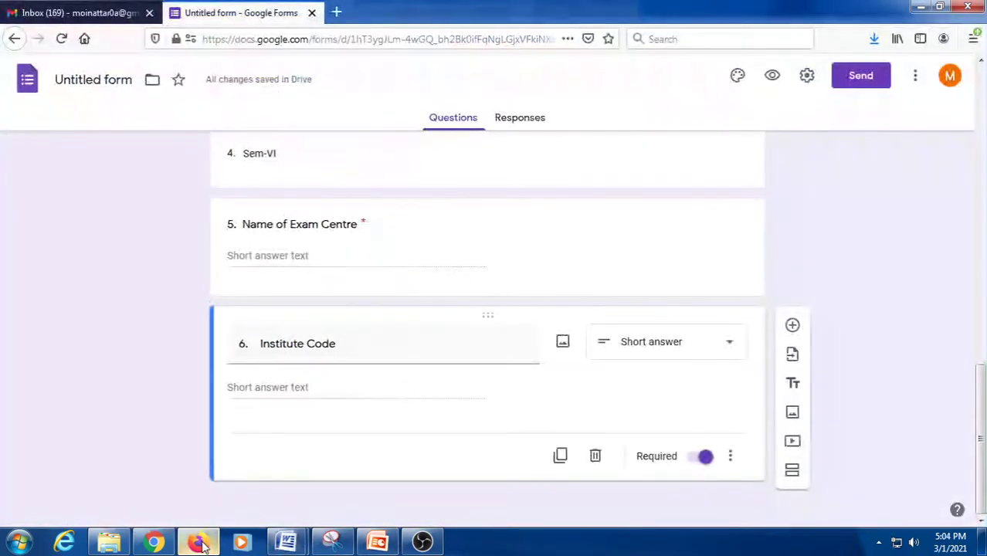
click(792, 471)
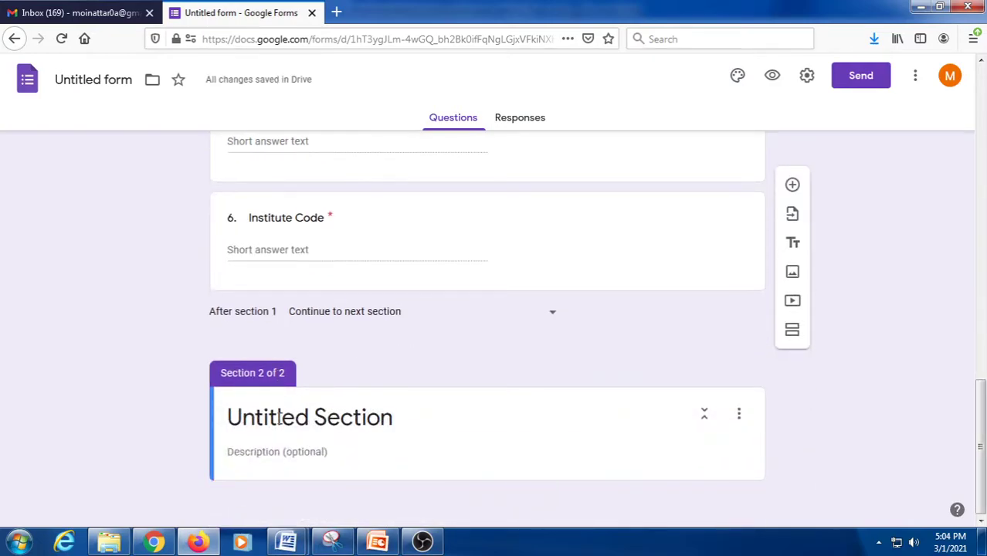
- Replace the new section's default title with "Section 02: MCQ", copied from the Word template
click(247, 426)
text(Sec)
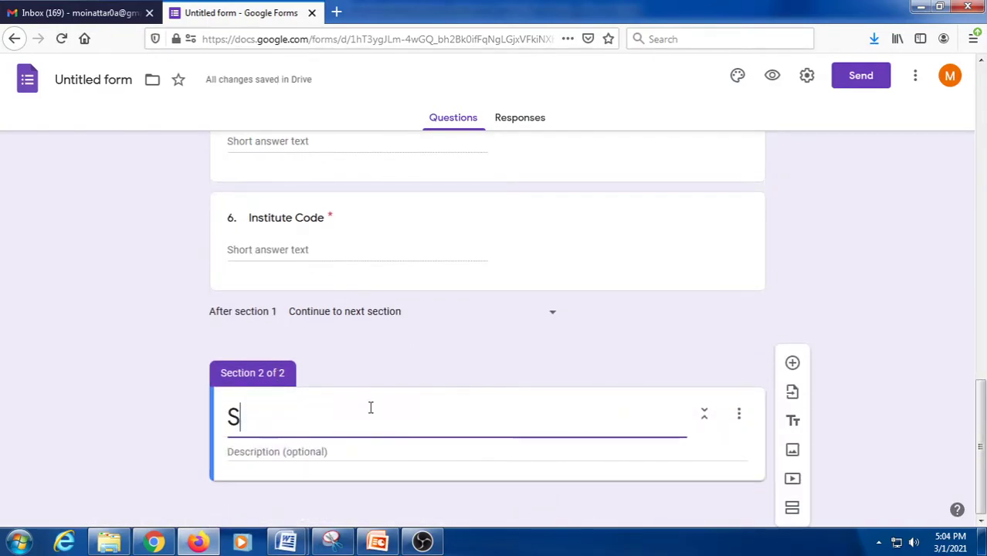
key(BackSpace)
key(BackSpace)
key(BackSpace)
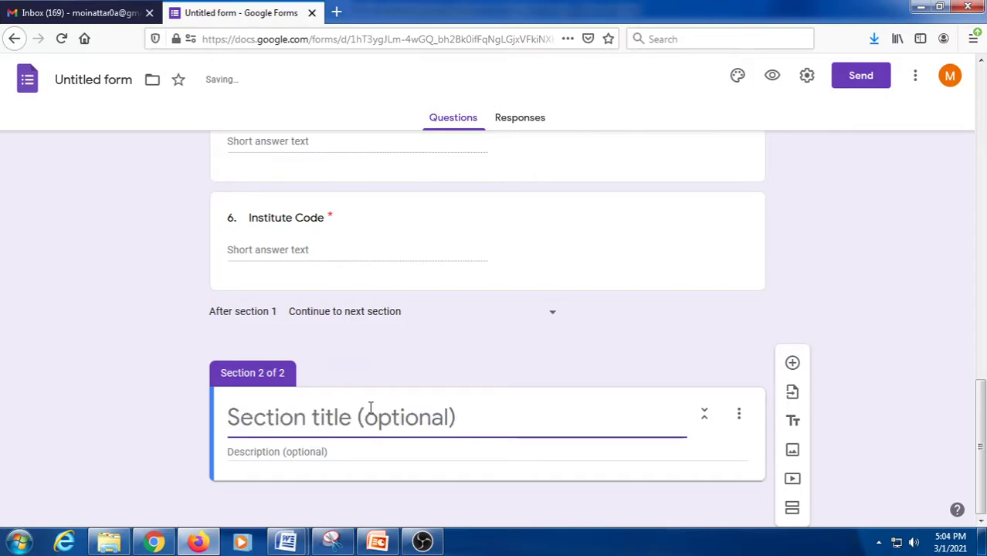
mouse_move(286, 542)
click(384, 468)
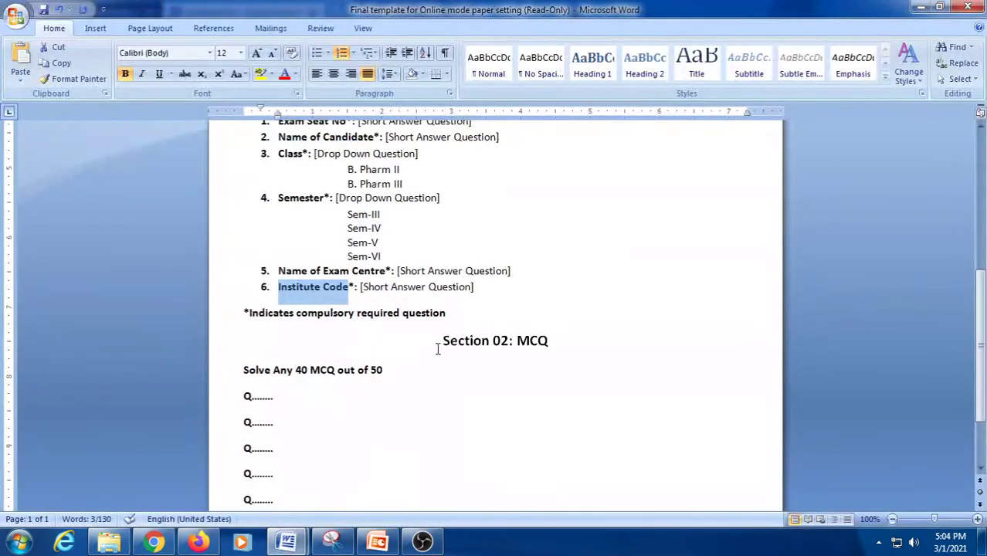
triple_click(442, 344)
key(ctrl+c)
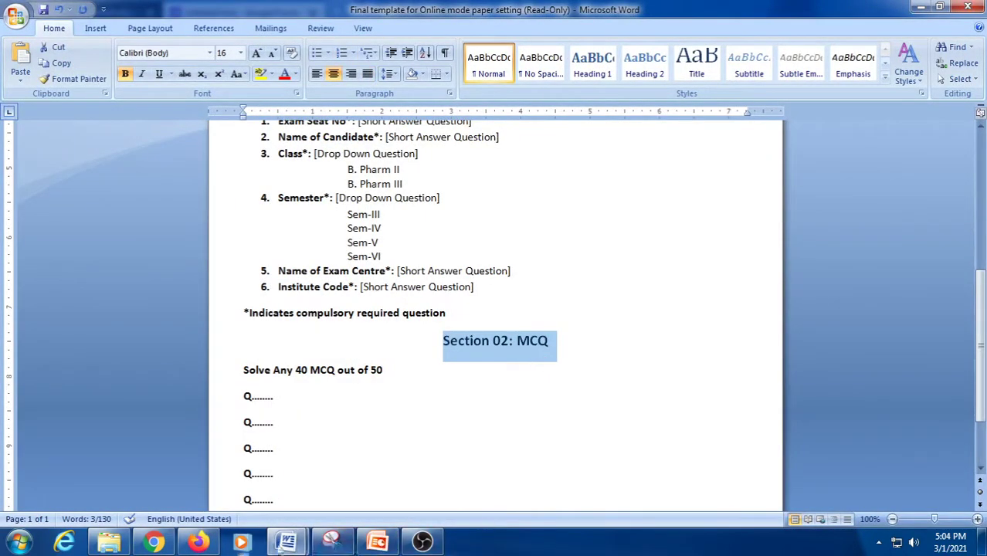
click(197, 542)
key(ctrl+v)
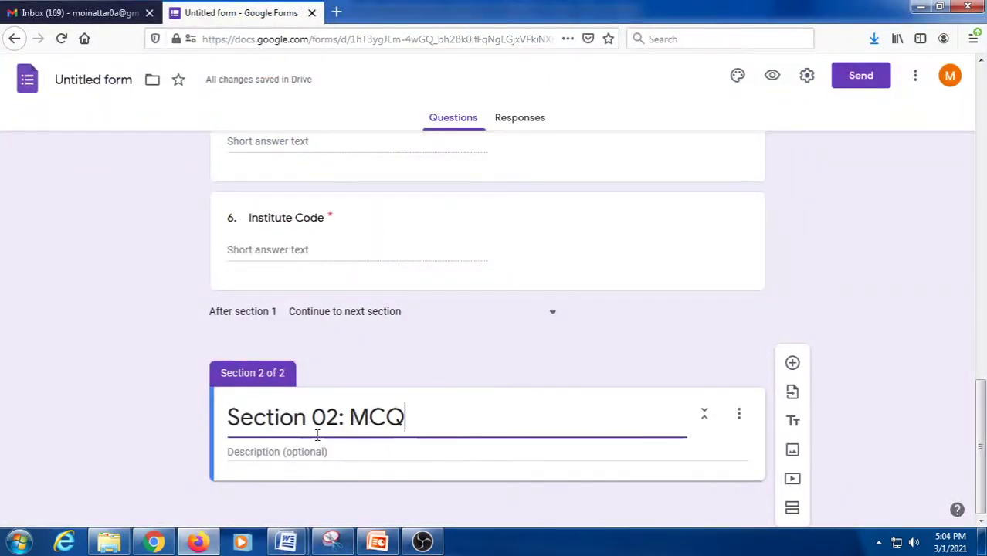
- Add a blank multiple-choice question below the Section 02: MCQ header, leaving the section description empty
click(322, 451)
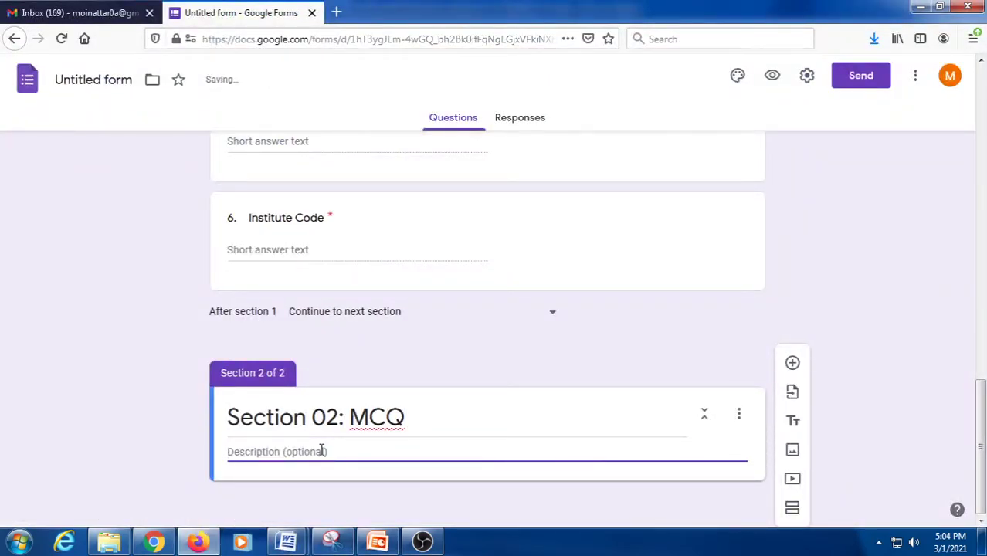
click(792, 363)
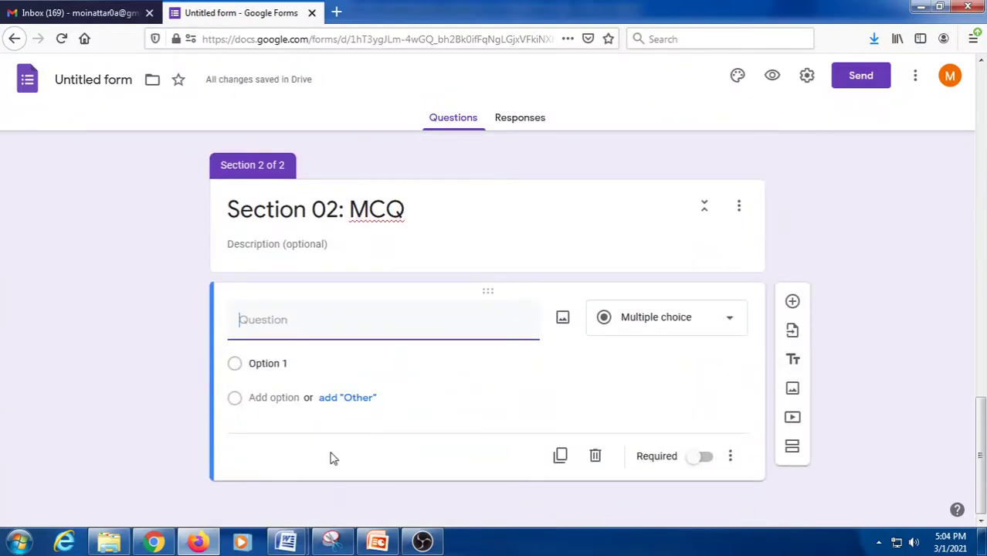
- Set the form to collect email addresses and limit each respondent to 1 response
click(807, 75)
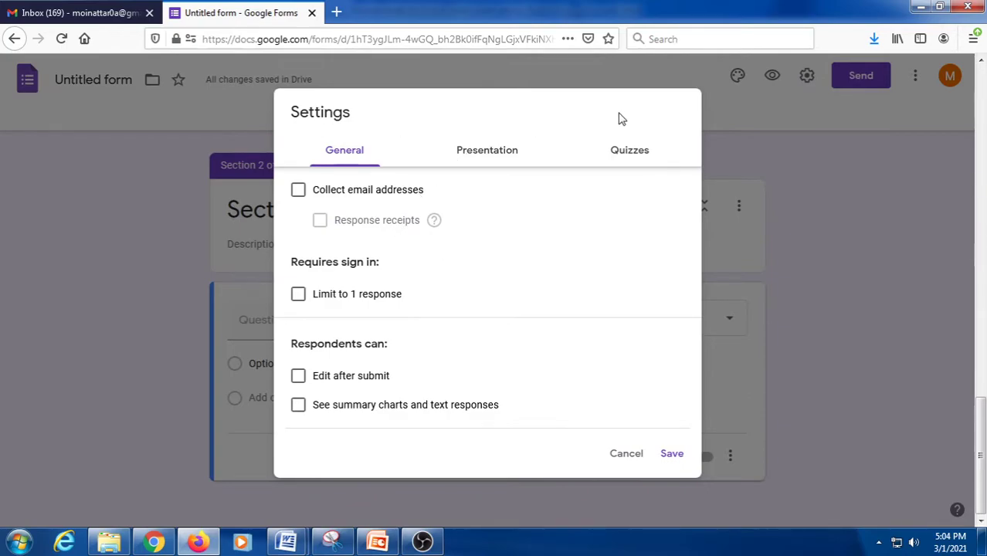
click(861, 155)
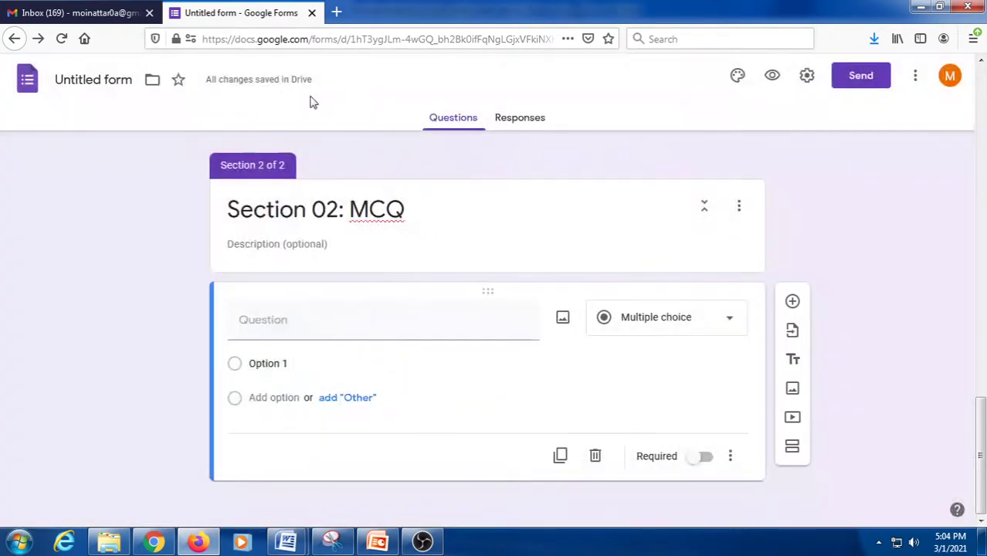
click(807, 77)
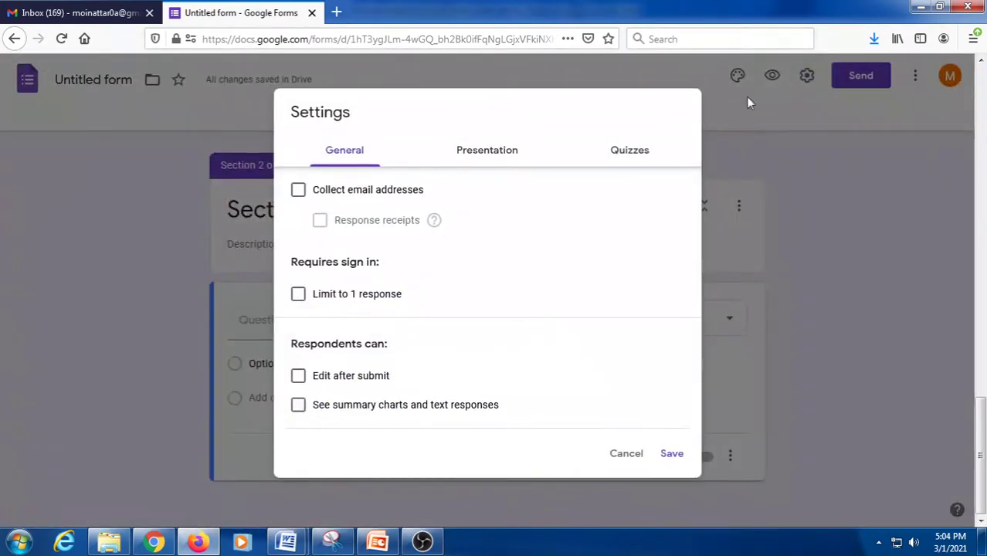
click(299, 191)
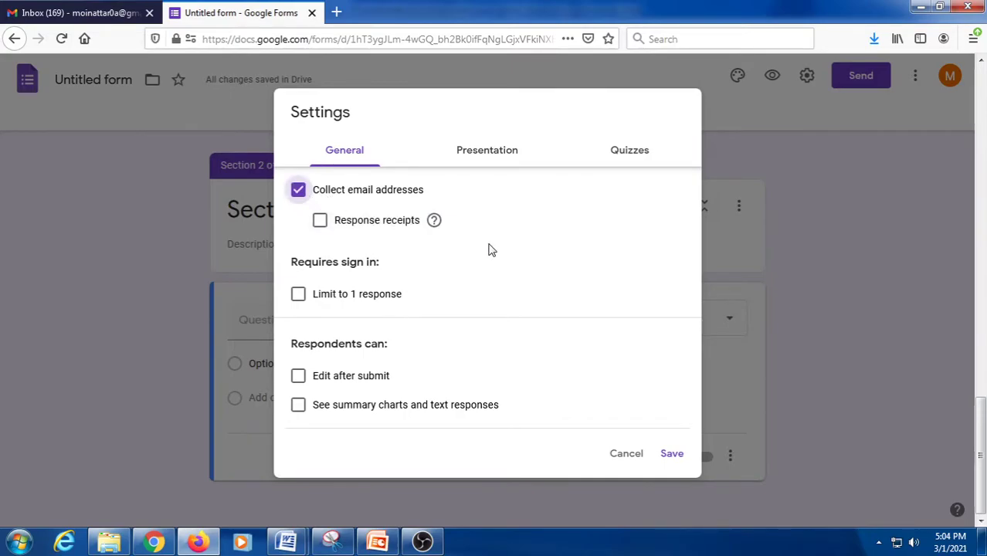
click(298, 297)
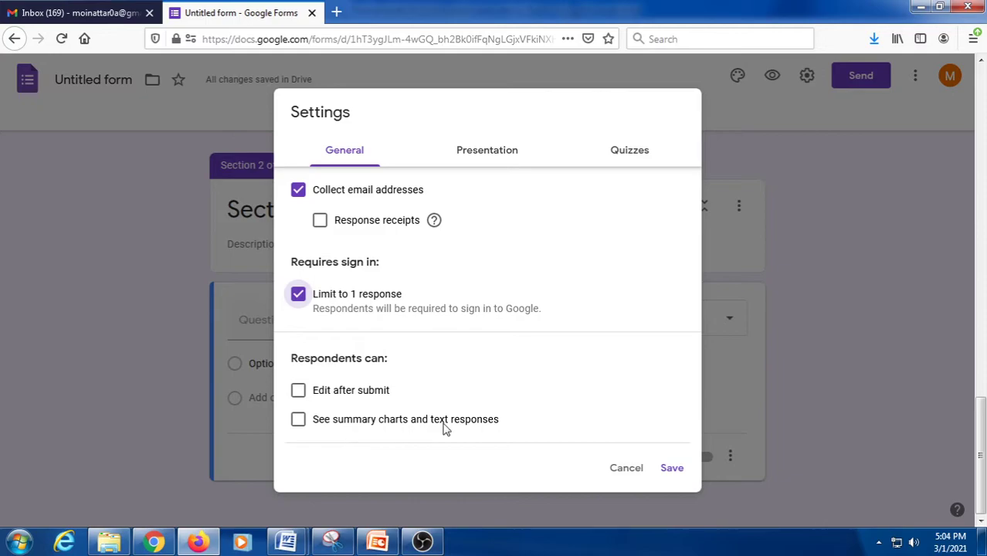
- Turn on the progress bar in the form's presentation settings, keeping the default confirmation message
click(474, 154)
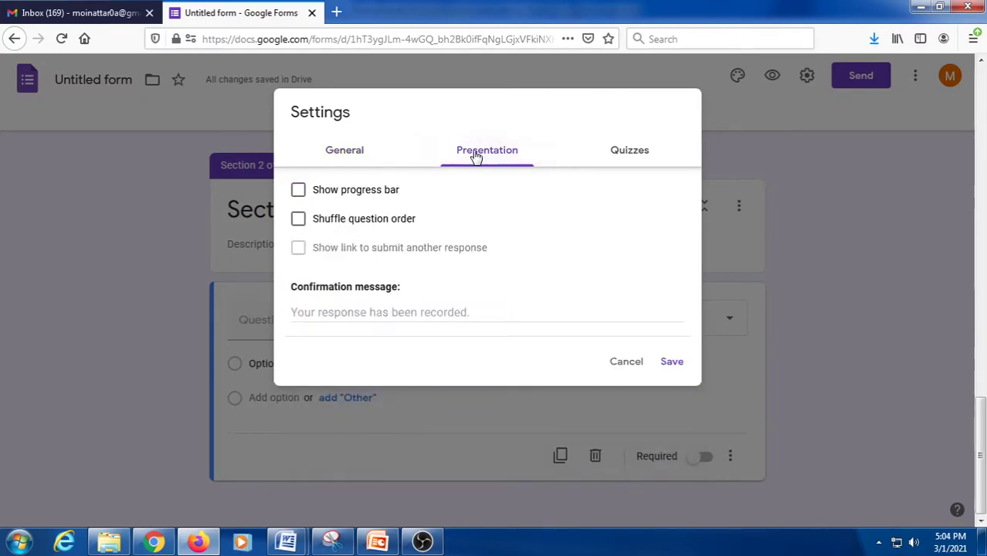
click(299, 193)
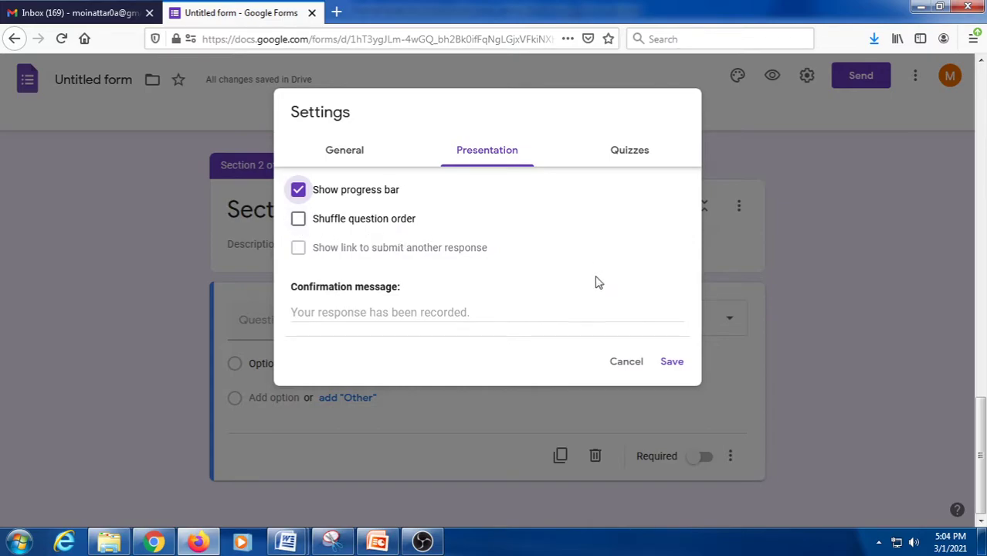
click(421, 312)
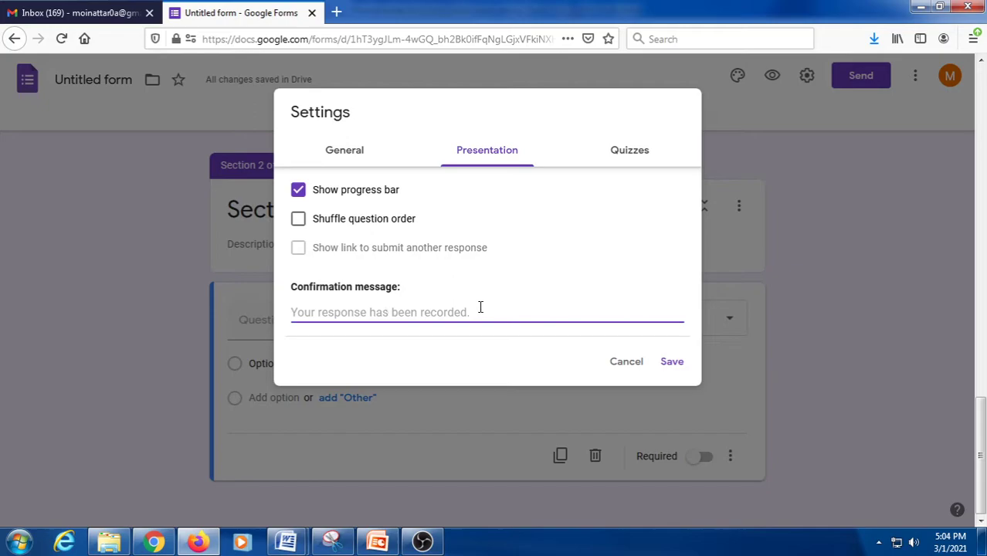
- Make the form a quiz with grades released later after manual review, hide correct answers from respondents, and save the settings
click(637, 152)
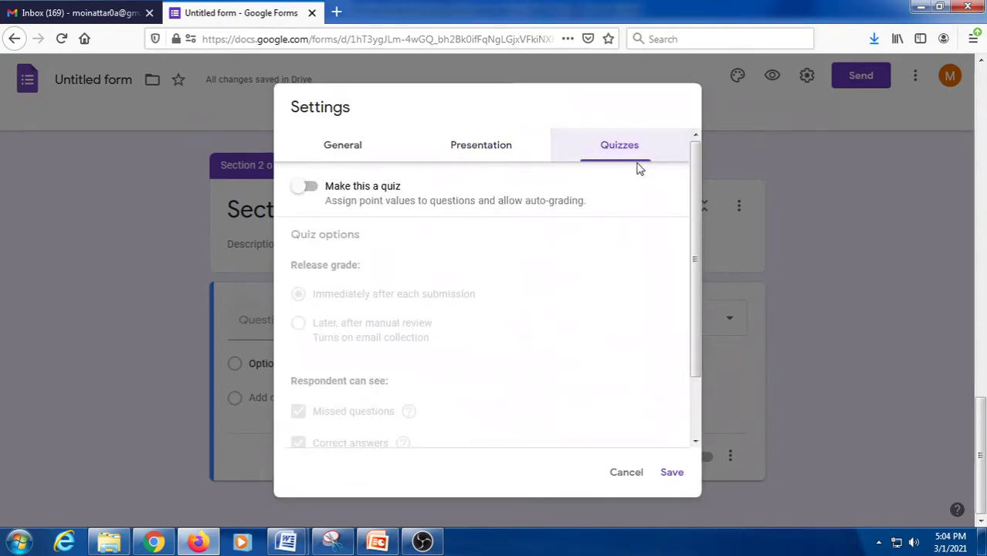
click(304, 187)
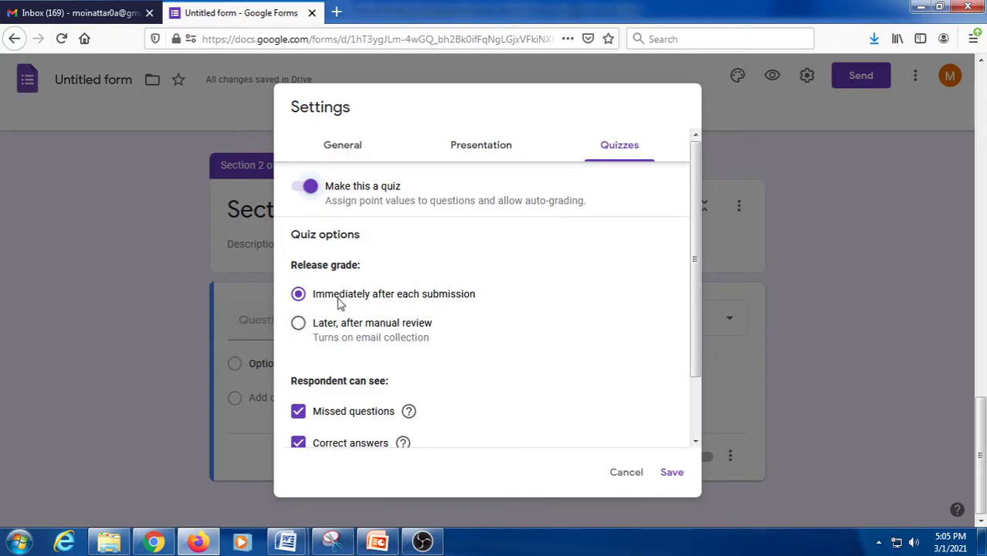
click(303, 324)
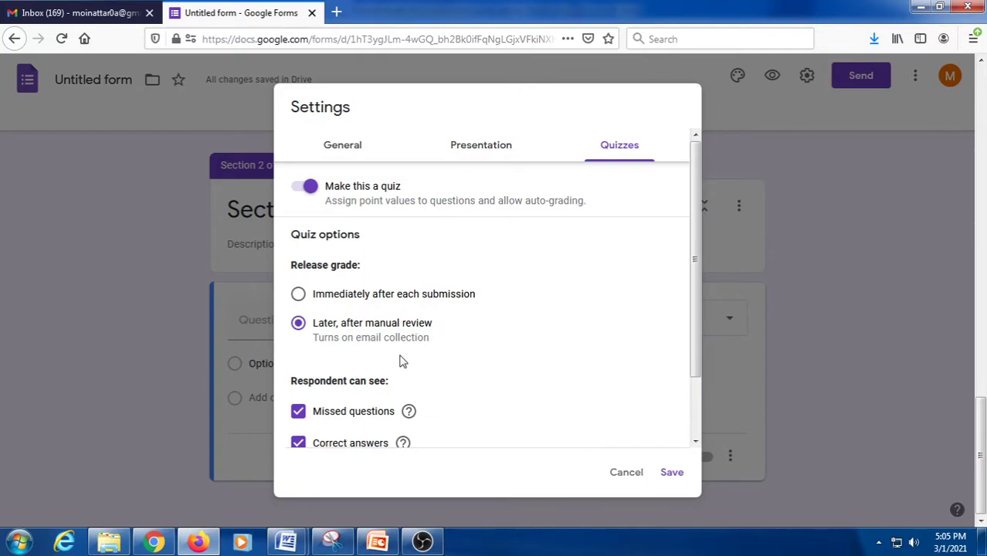
scroll(400, 361, down, 2)
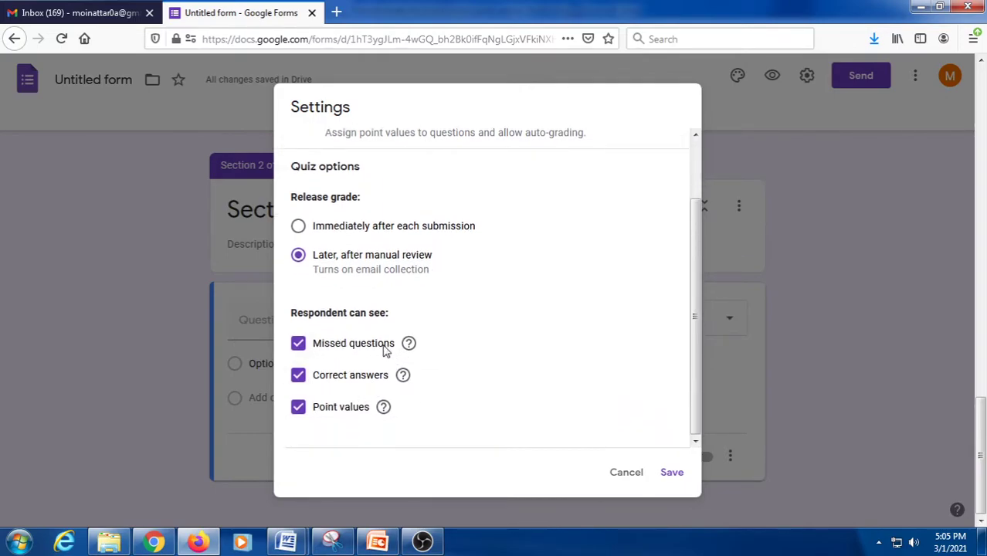
click(301, 377)
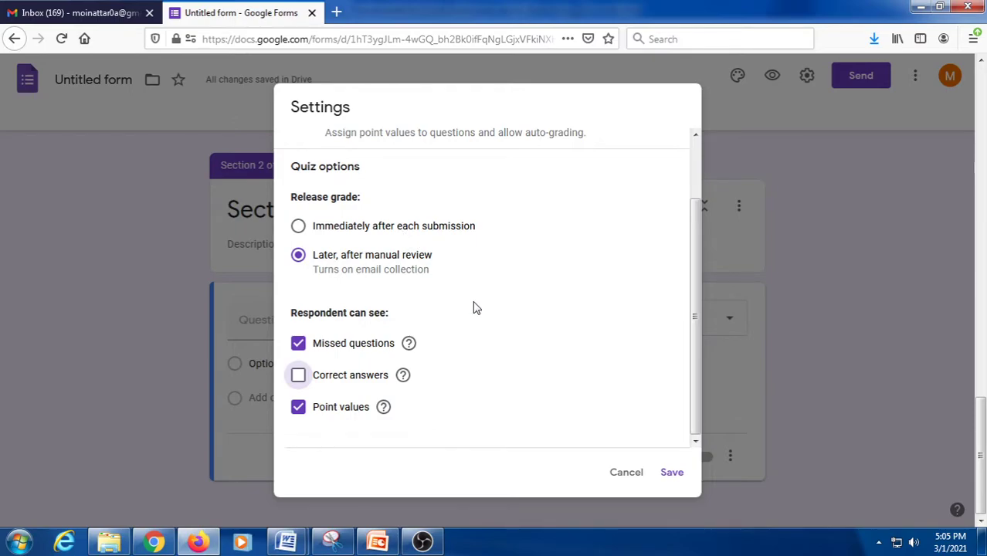
click(299, 226)
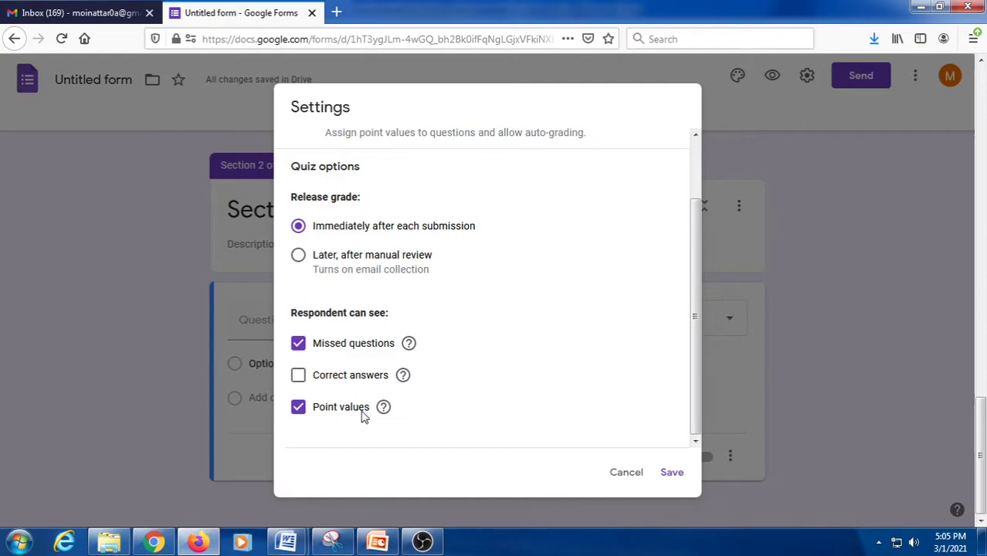
click(299, 256)
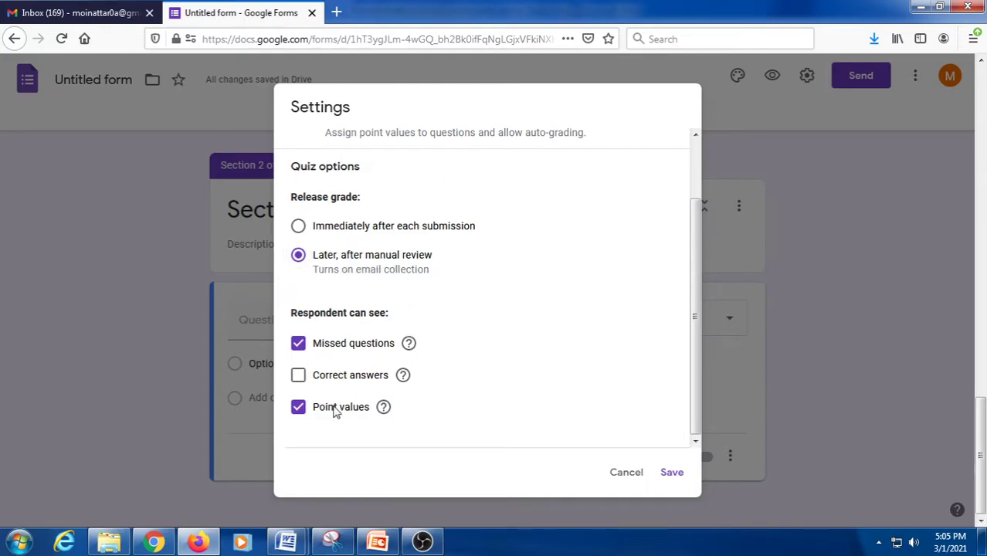
click(672, 472)
- Enter the question "What is Full form of POC" with "Pharmaceutical organic Chemistry" as its first option
click(293, 325)
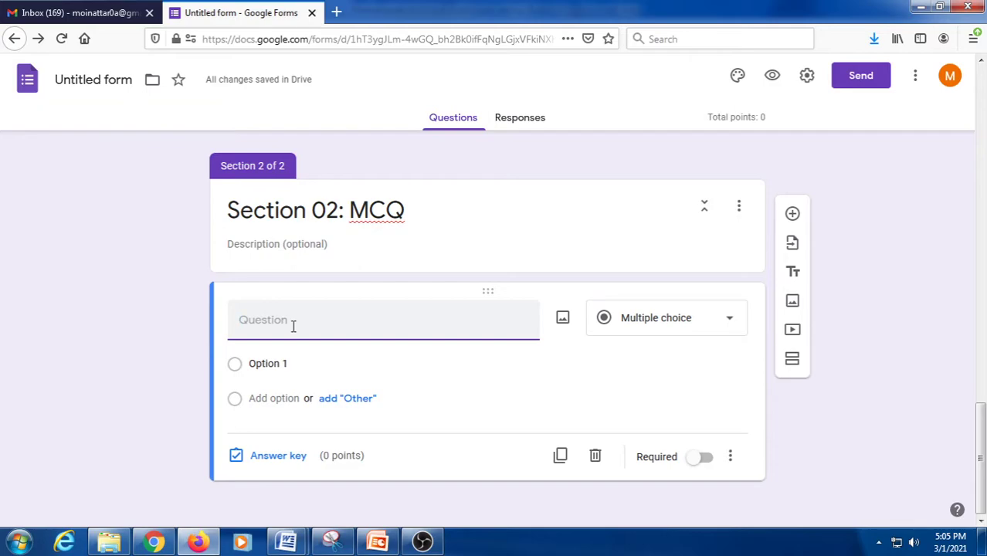
text(What is Fu)
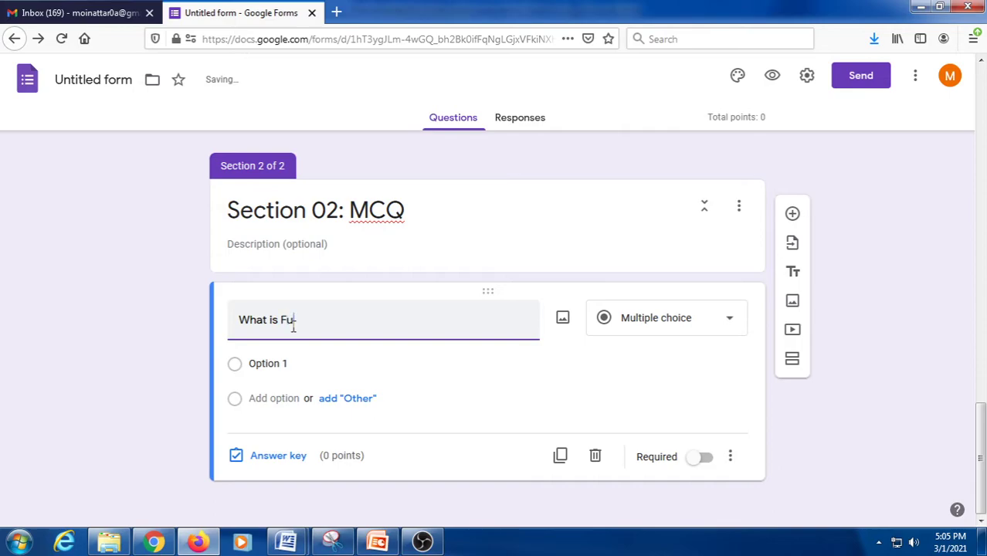
text(ll form of POC)
click(287, 368)
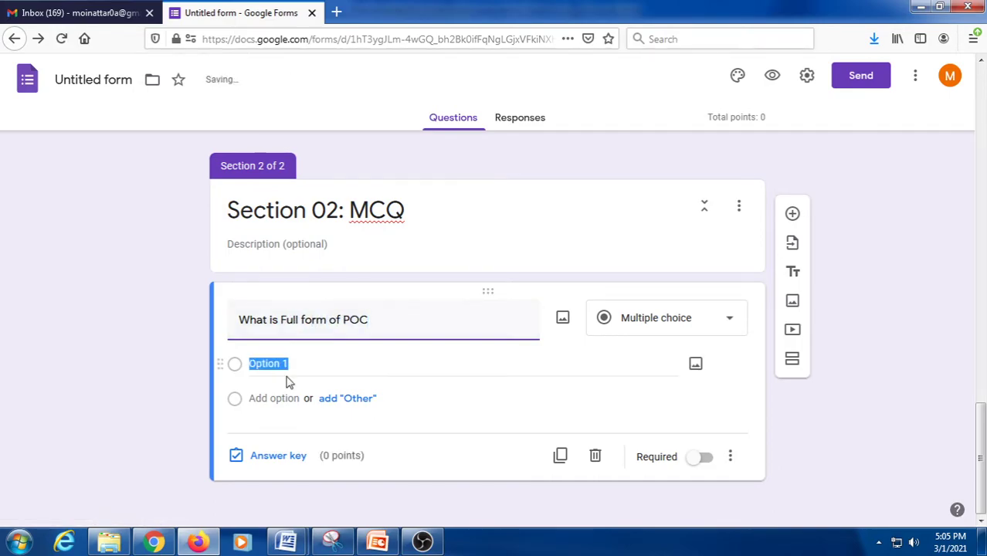
text(Pharmaceutical op)
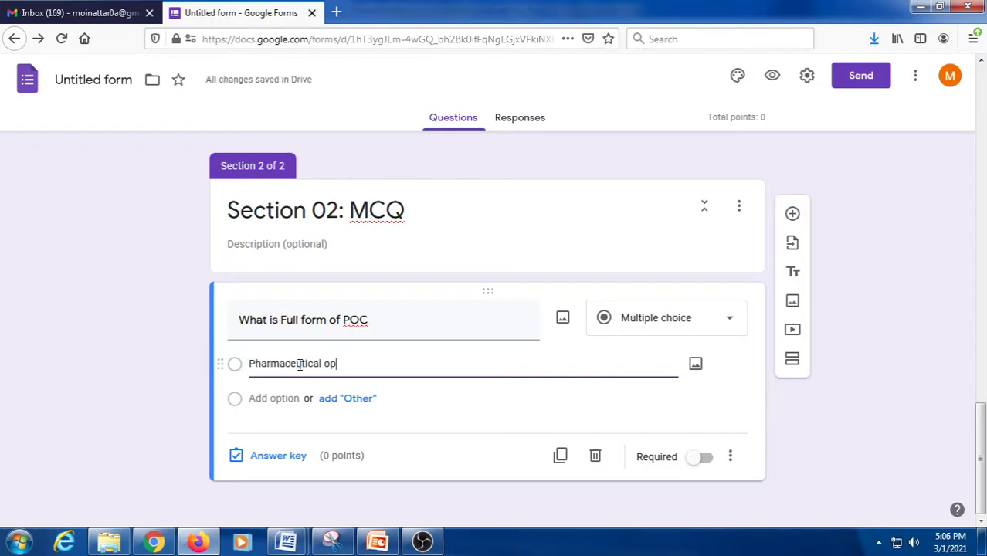
key(BackSpace)
text(rganic Chemistry)
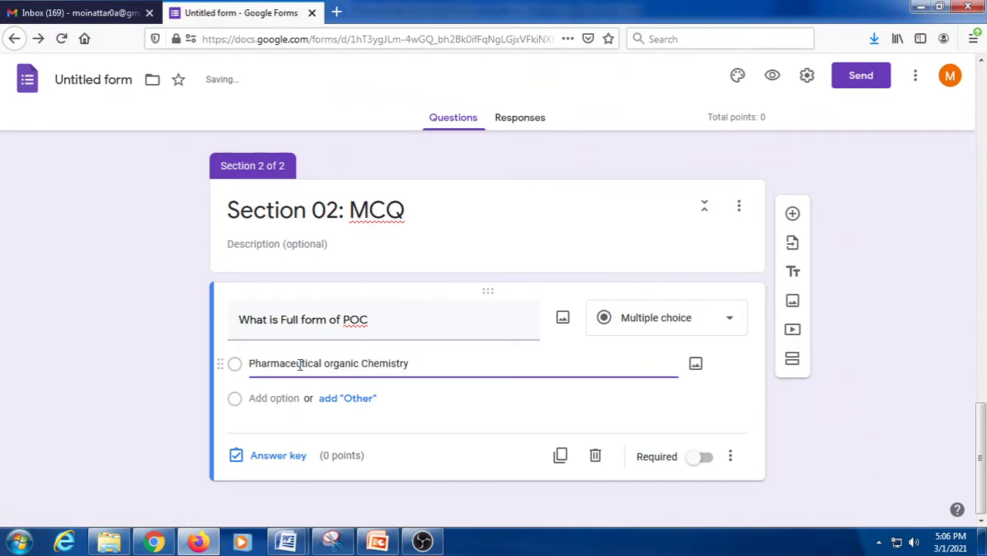
- Assign 1 point to the POC question in its answer key, leaving no correct answer marked
click(278, 457)
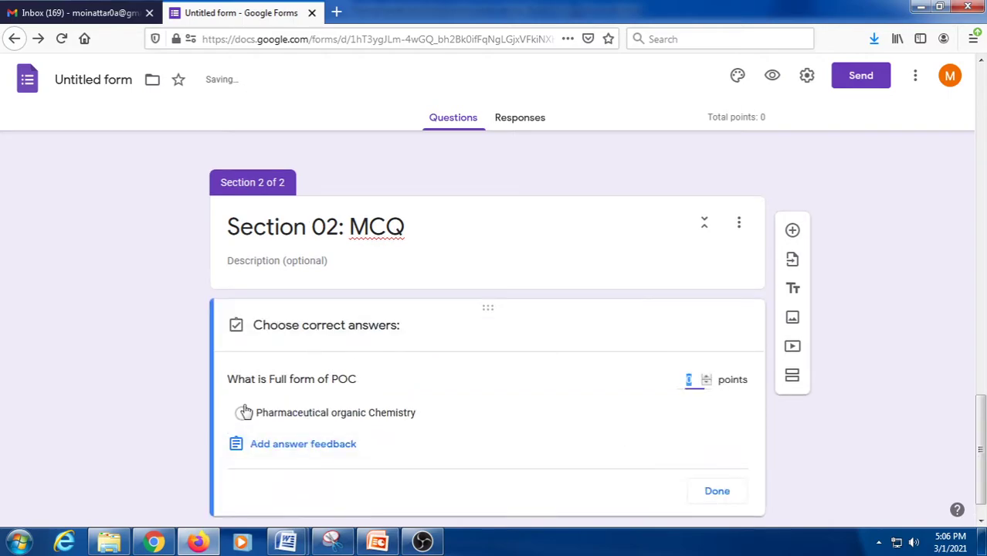
click(242, 412)
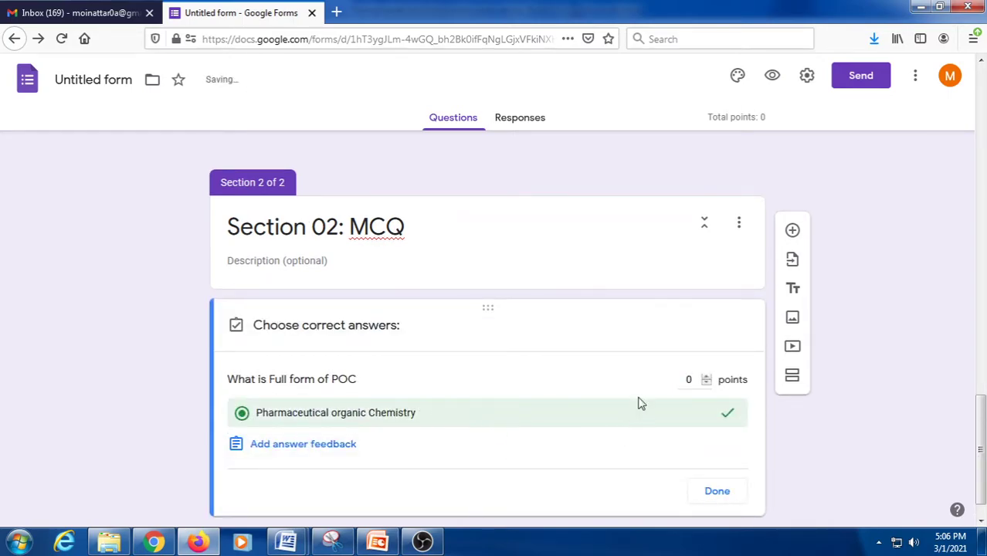
click(705, 376)
click(598, 412)
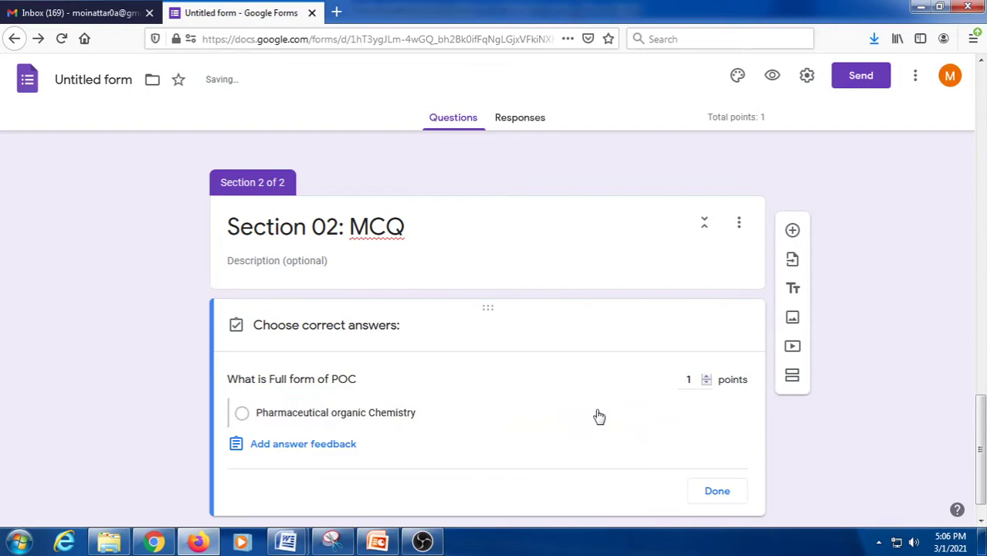
click(729, 501)
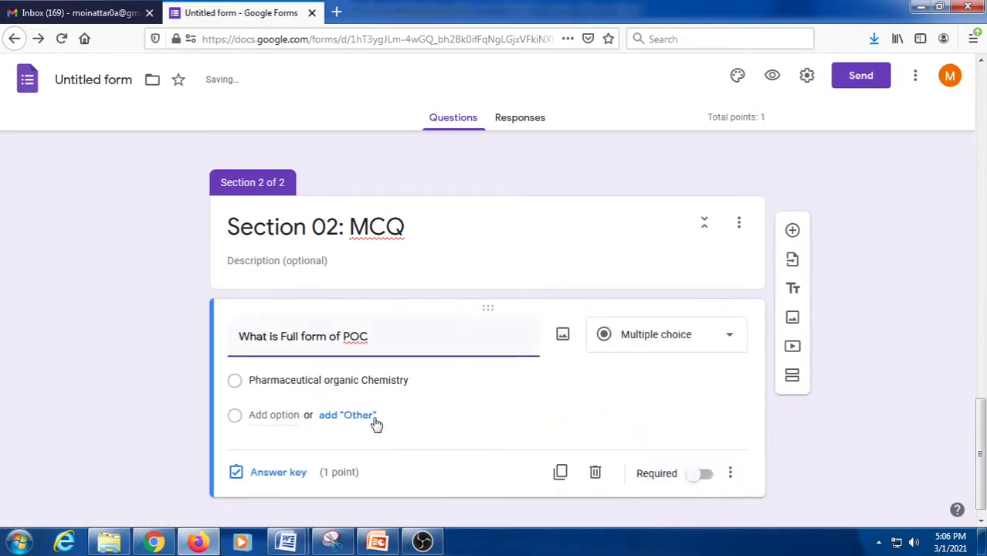
- Add a second option by copying the first and altering it to "Pharmaceutical organiK Chemistry"
click(288, 416)
drag(255, 379, 410, 378)
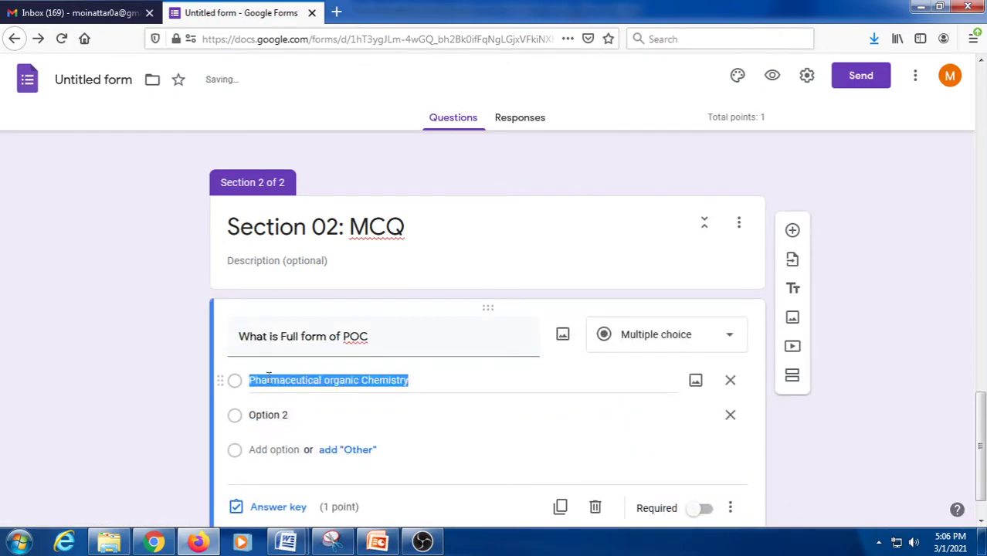
key(ctrl+c)
click(276, 418)
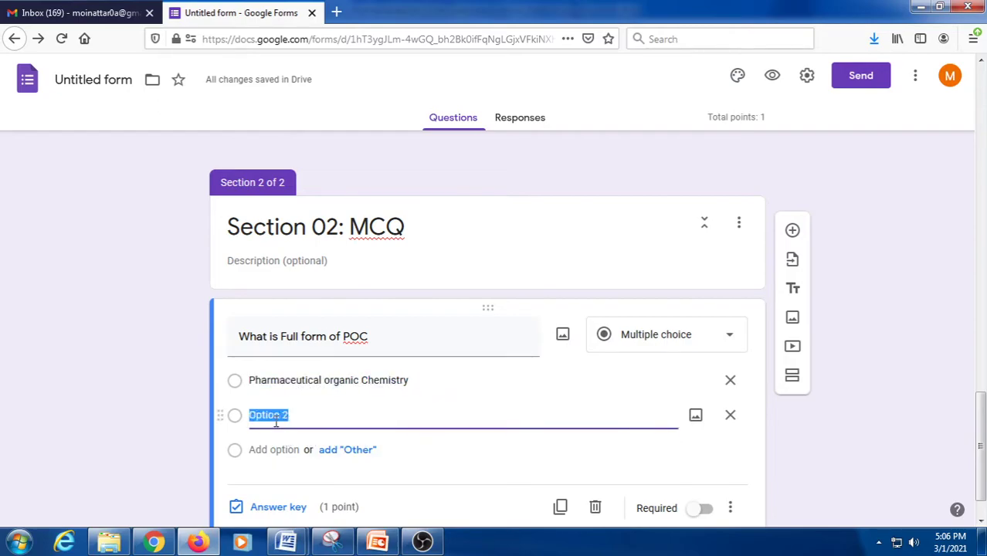
key(ctrl+v)
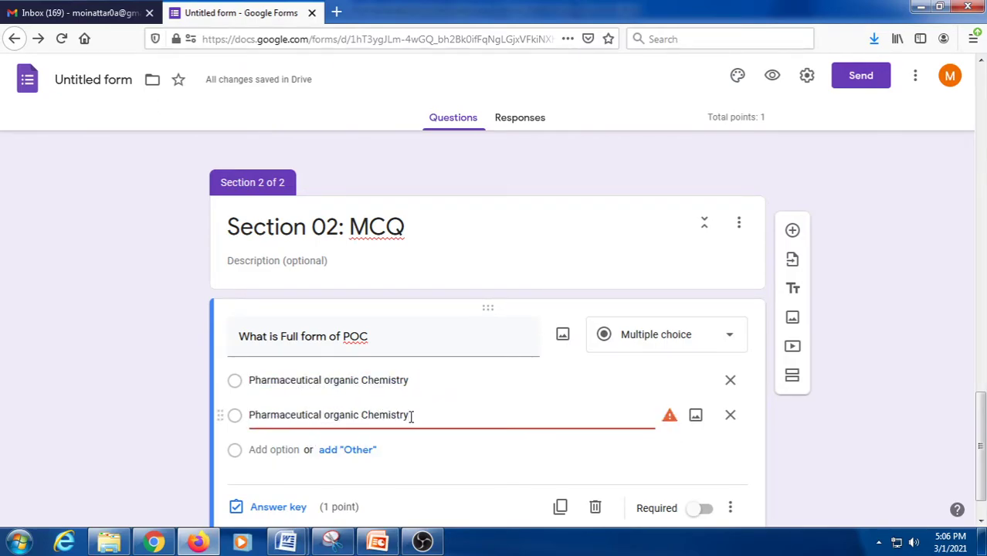
key(BackSpace)
text(k)
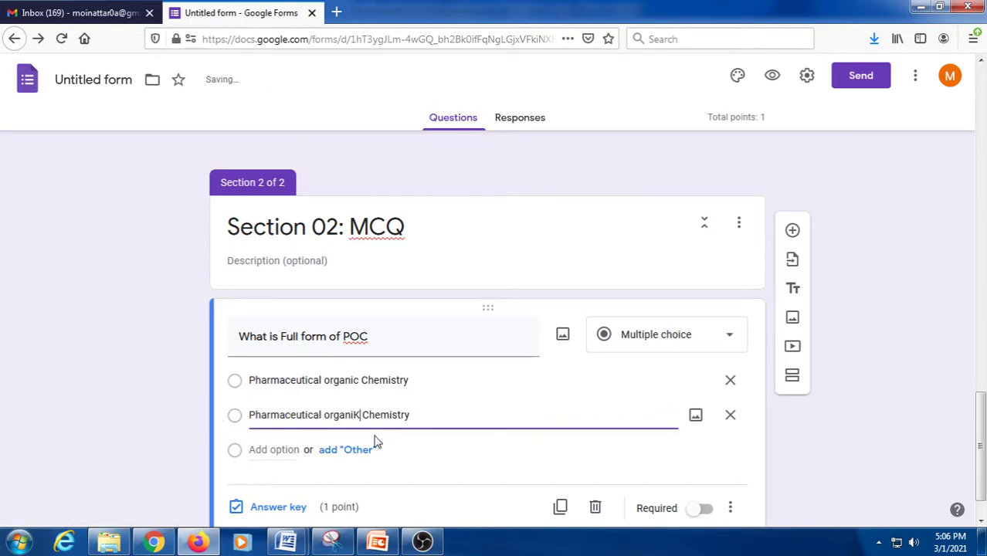
- Add third and fourth options from the copied text, altered to "Pharmaceutical organic Chemistiy" and "Pharmaceutical inorganic Chemistry"
click(251, 450)
key(ctrl+v)
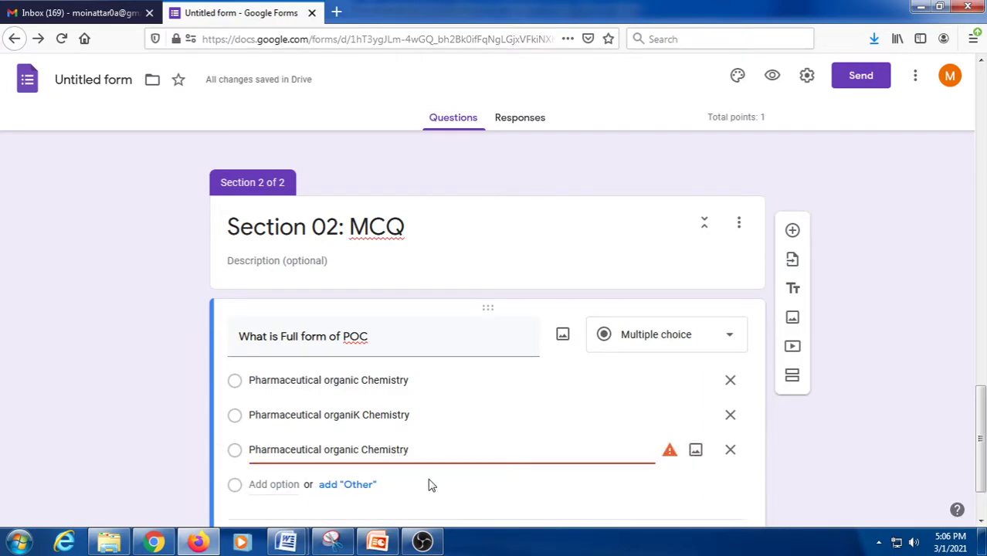
key(BackSpace)
text(i)
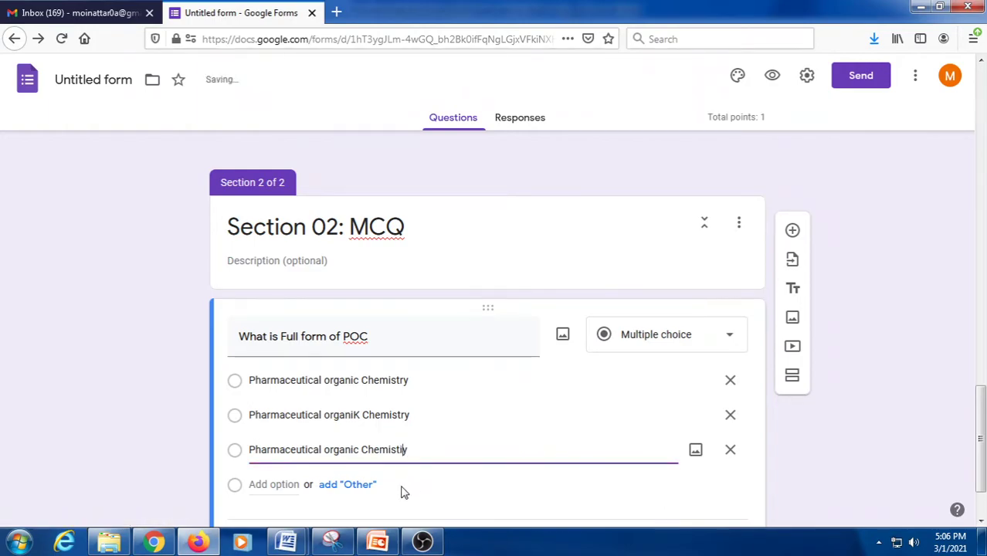
click(292, 487)
key(ctrl+v)
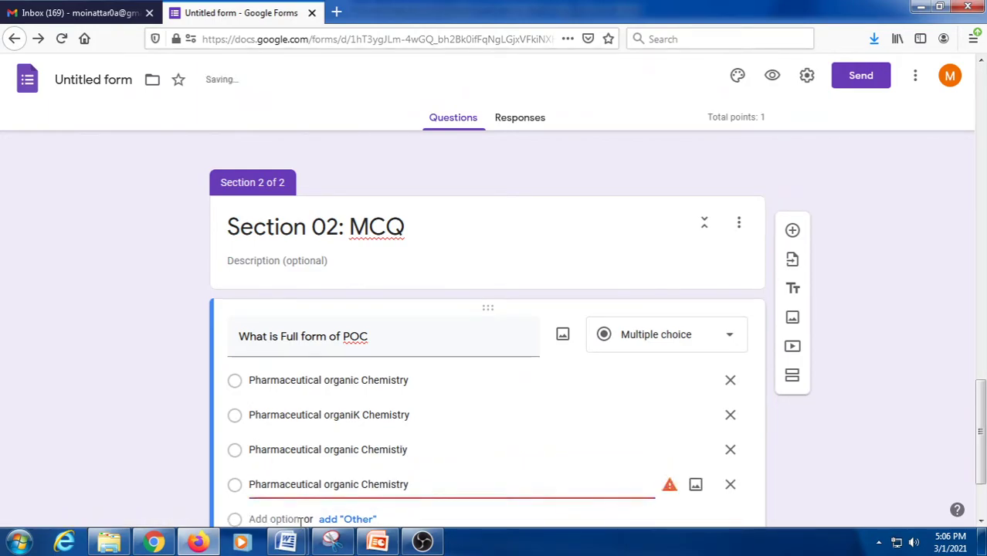
click(323, 484)
text(in)
- Mark "Pharmaceutical organic Chemistry" as the correct answer and add a question mark to the end of the POC question
scroll(297, 481, down, 3)
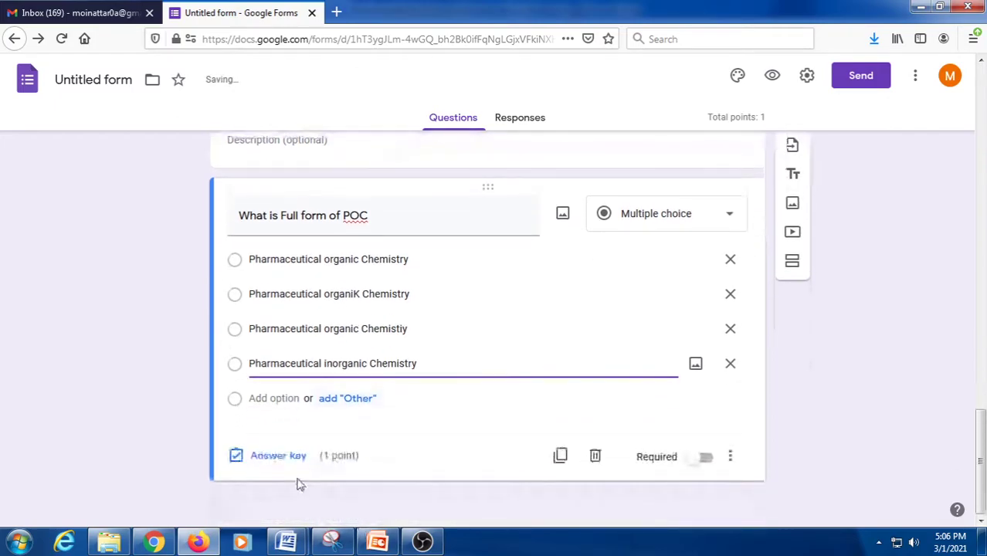
click(280, 453)
click(243, 321)
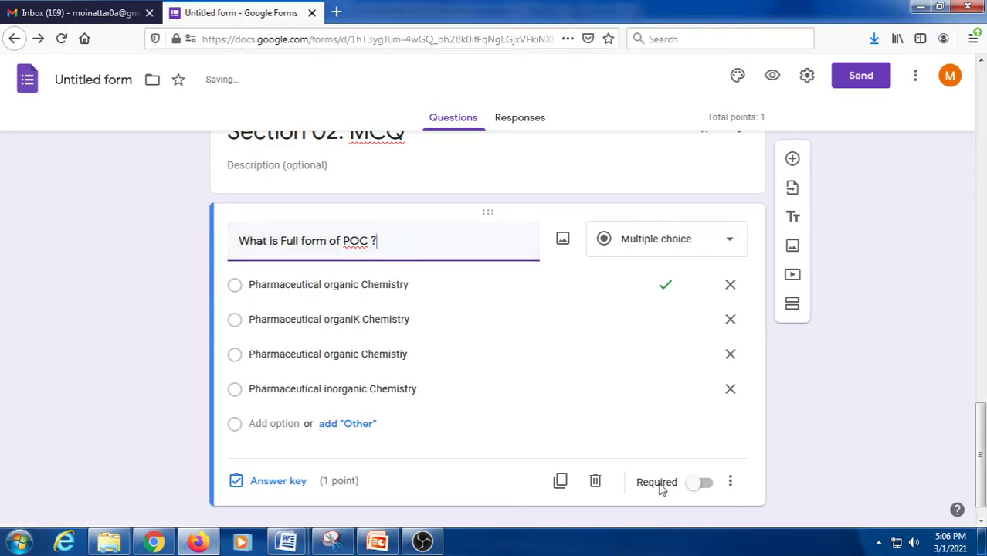
- Make the POC question required and turn on shuffled option order for it
click(704, 484)
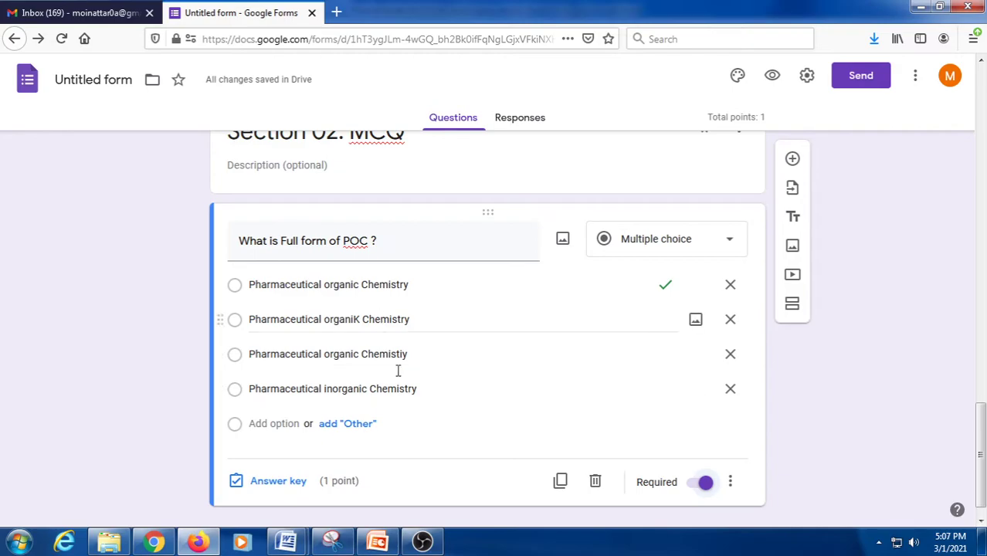
click(730, 480)
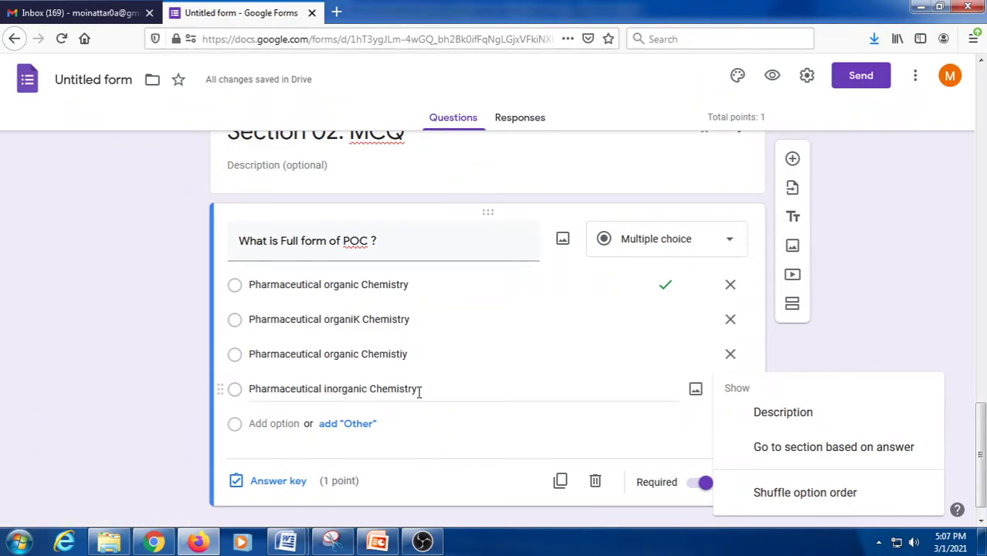
click(805, 495)
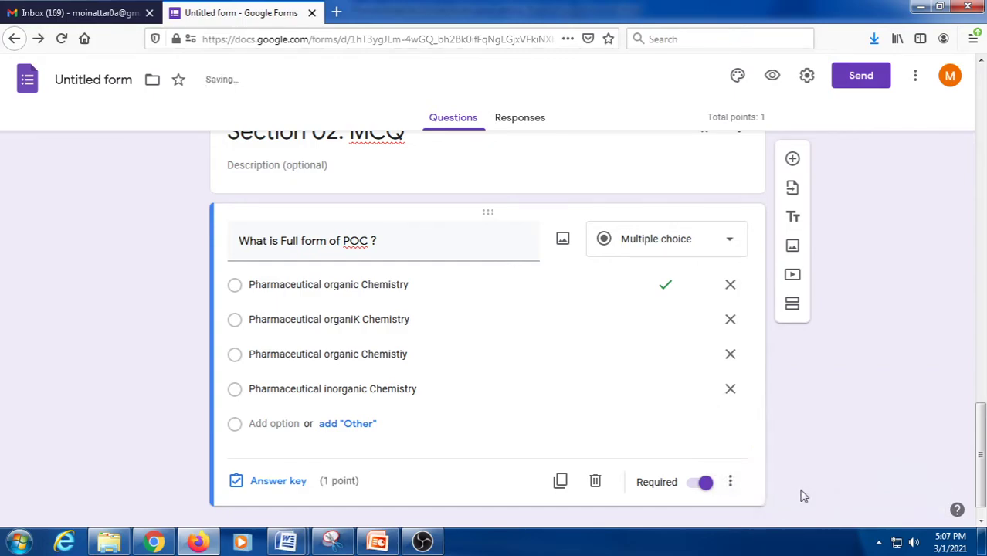
click(727, 484)
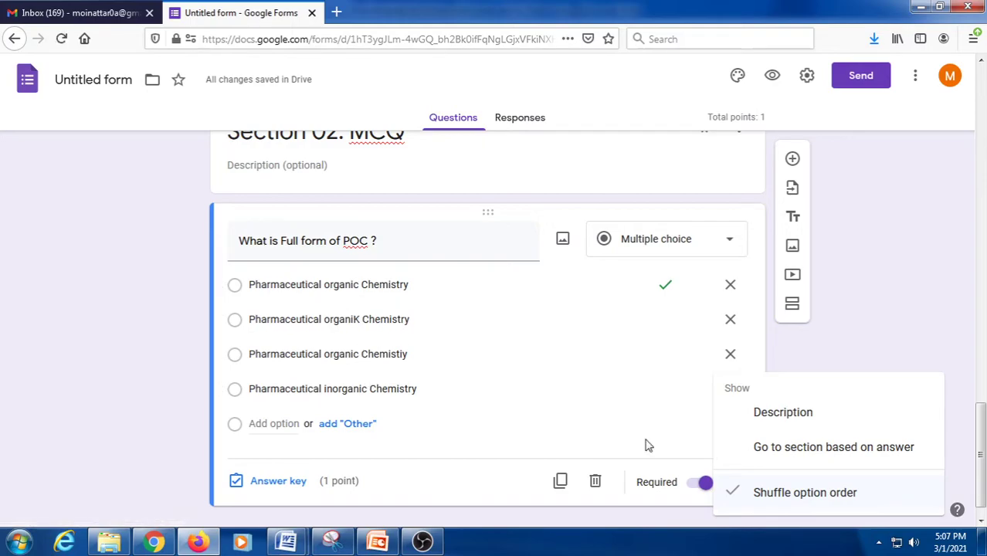
click(605, 446)
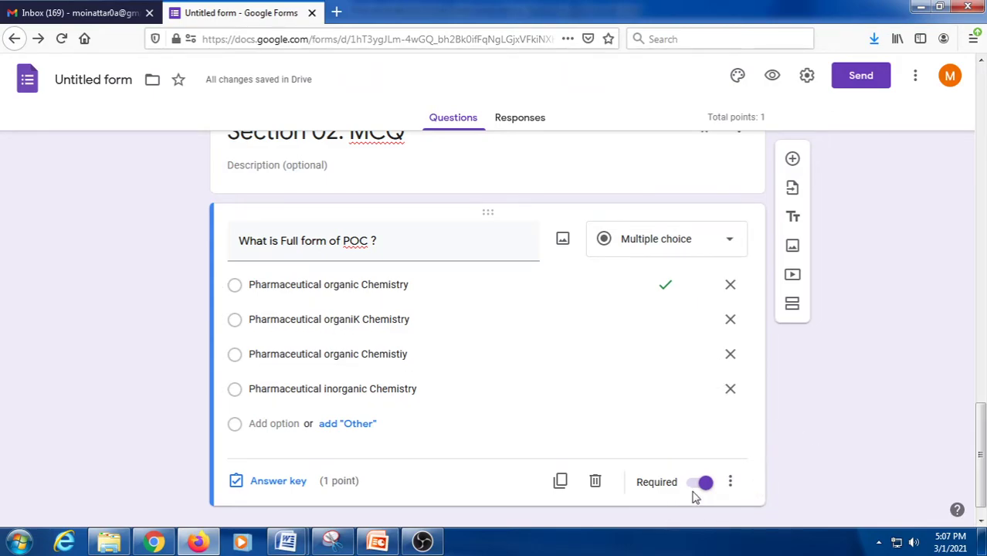
- Add a blank multiple-choice question below the POC question and leave it selected for editing
click(792, 158)
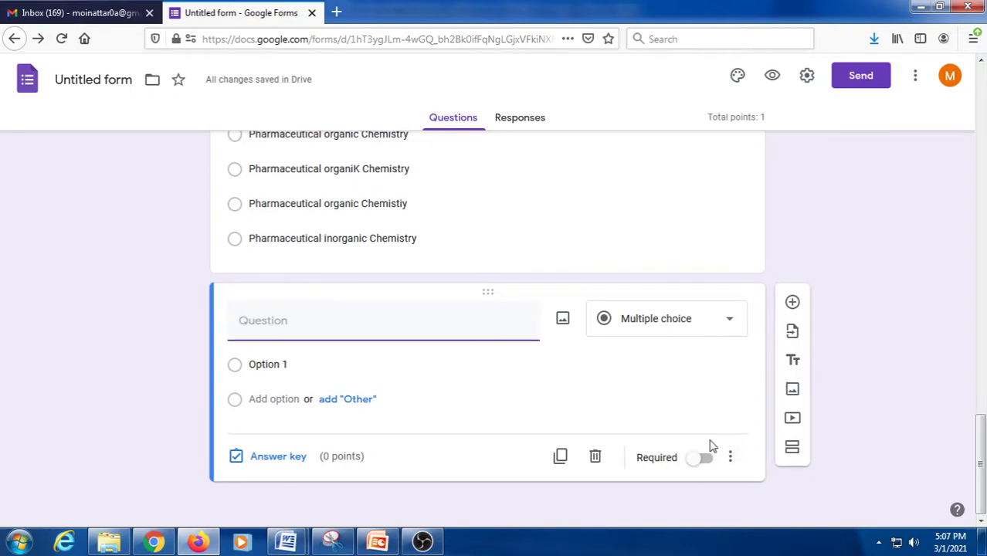
scroll(712, 446, up, 1)
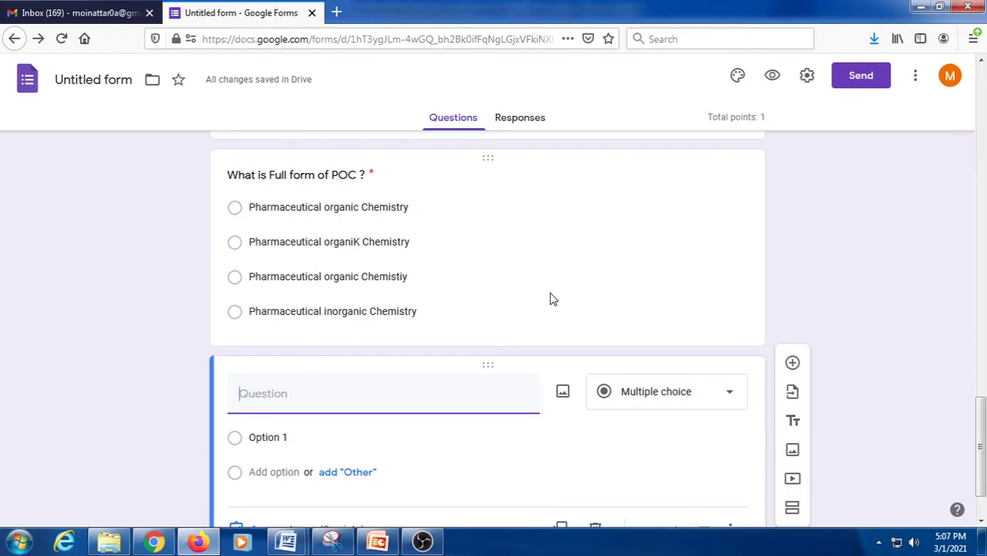
click(371, 177)
click(190, 202)
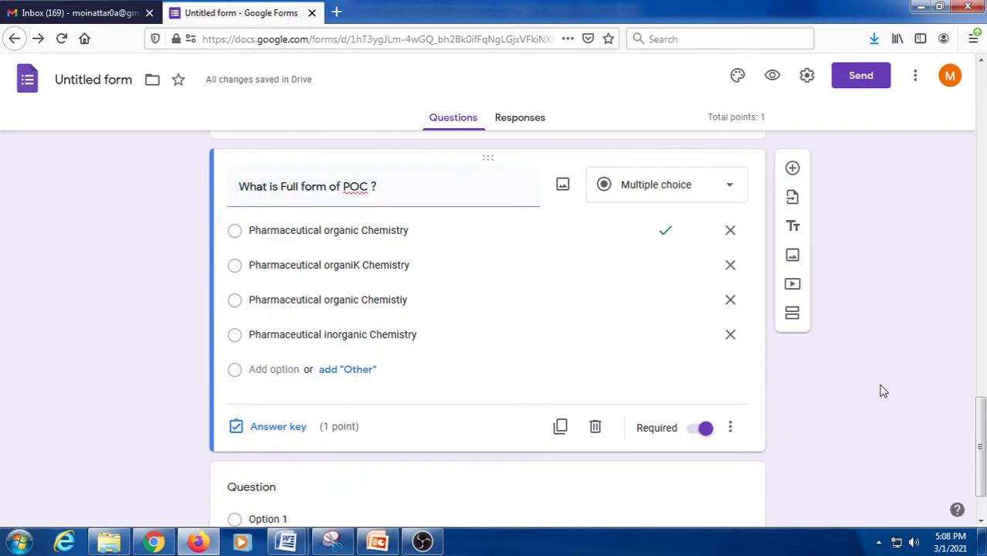
scroll(871, 395, down, 2)
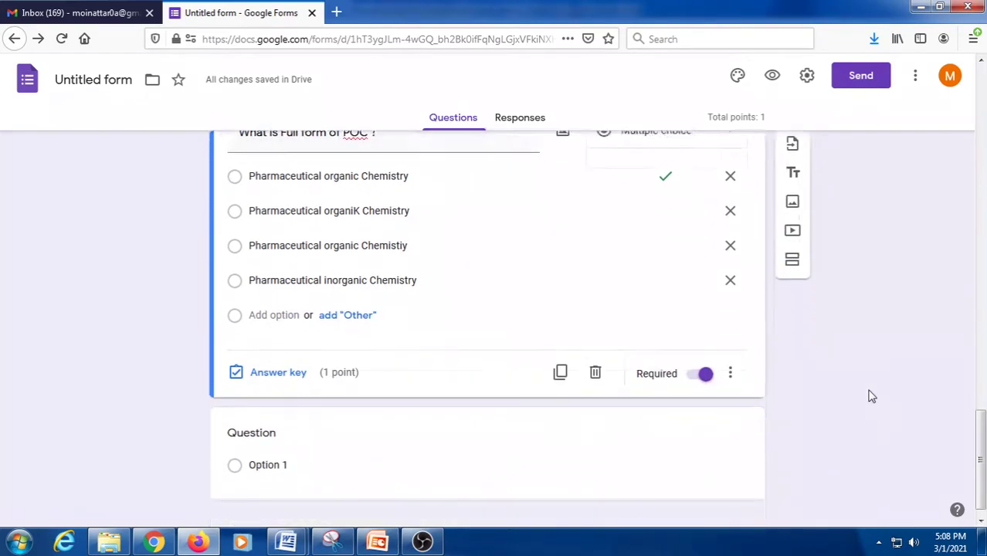
click(342, 420)
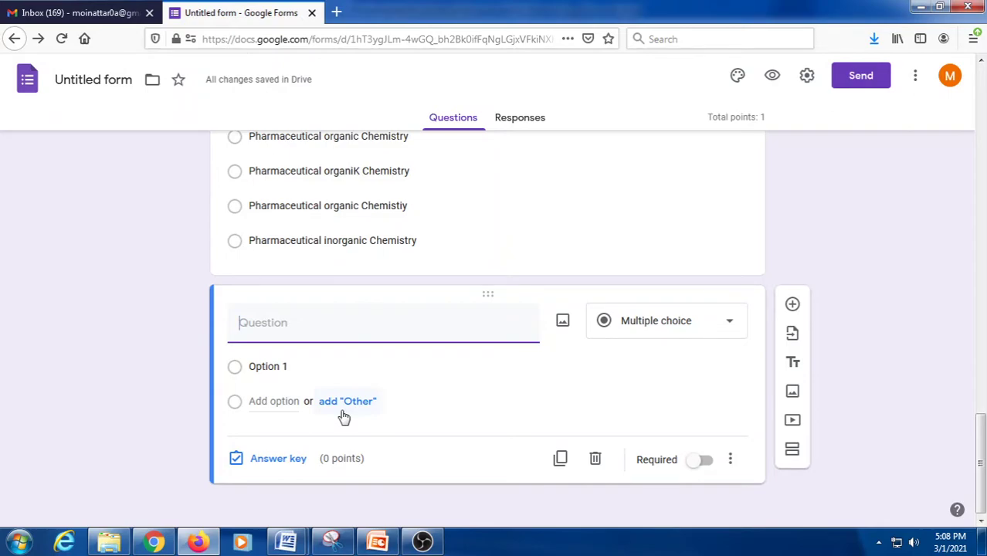
scroll(386, 430, up, 2)
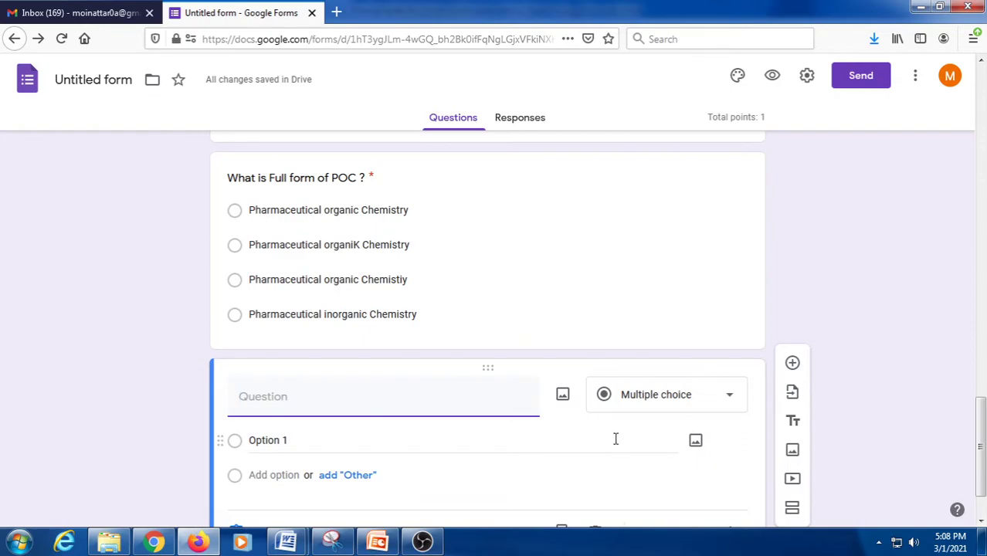
scroll(616, 439, down, 2)
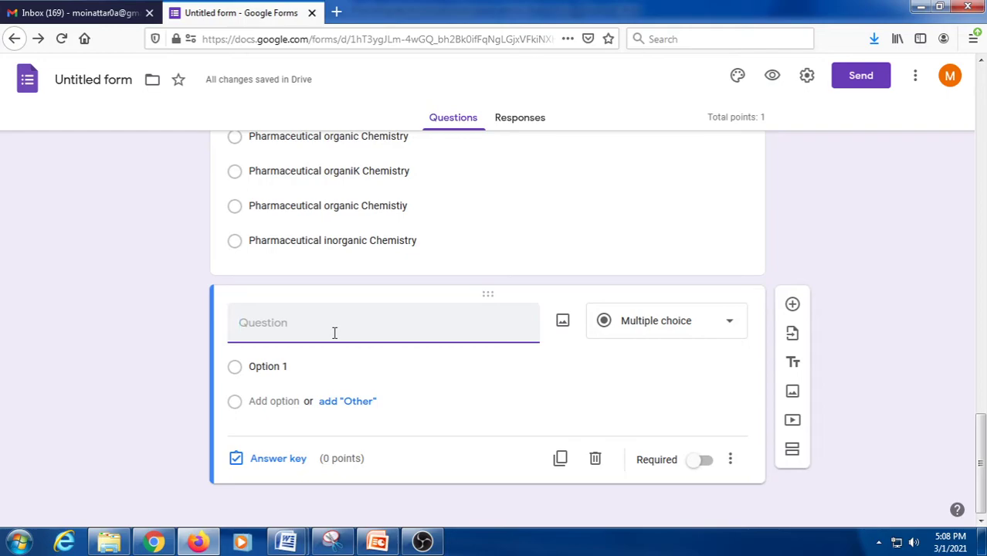
text(Are)
key(BackSpace)
key(BackSpace)
key(BackSpace)
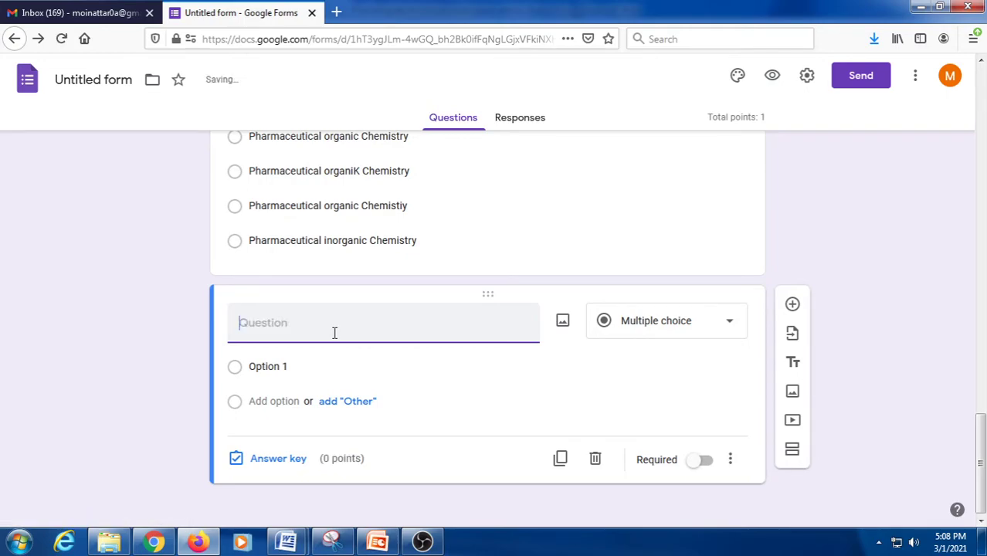
text(Wh)
key(BackSpace)
key(BackSpace)
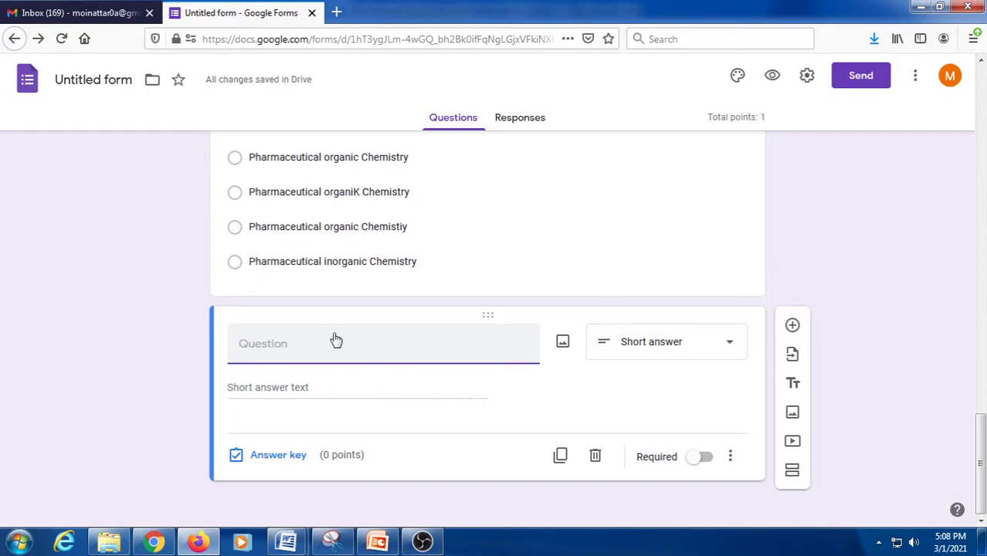
- Write "Choose correct spelling of" as the text of the blank question and enter "Chemistry" as its first option
text(Choose correct spelling of C)
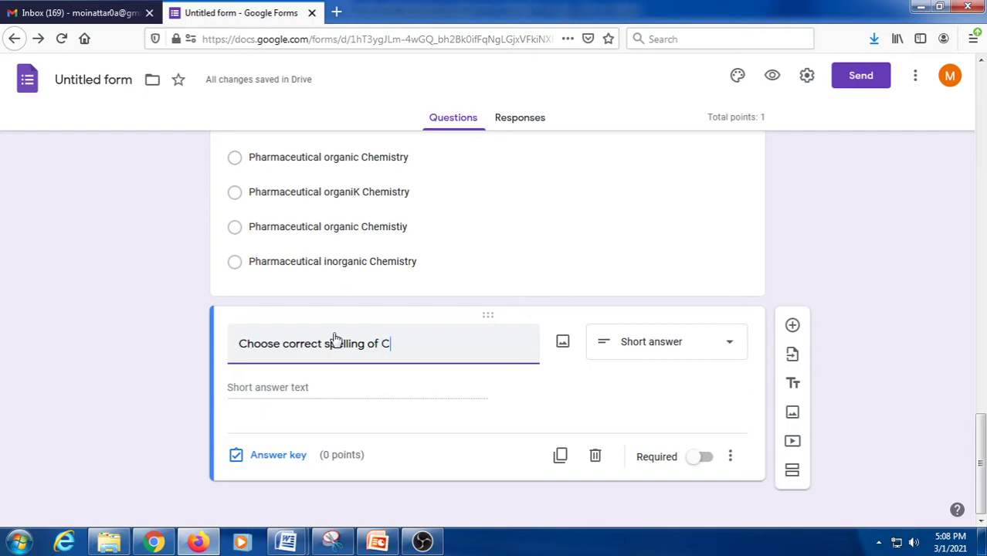
text(hemsitry)
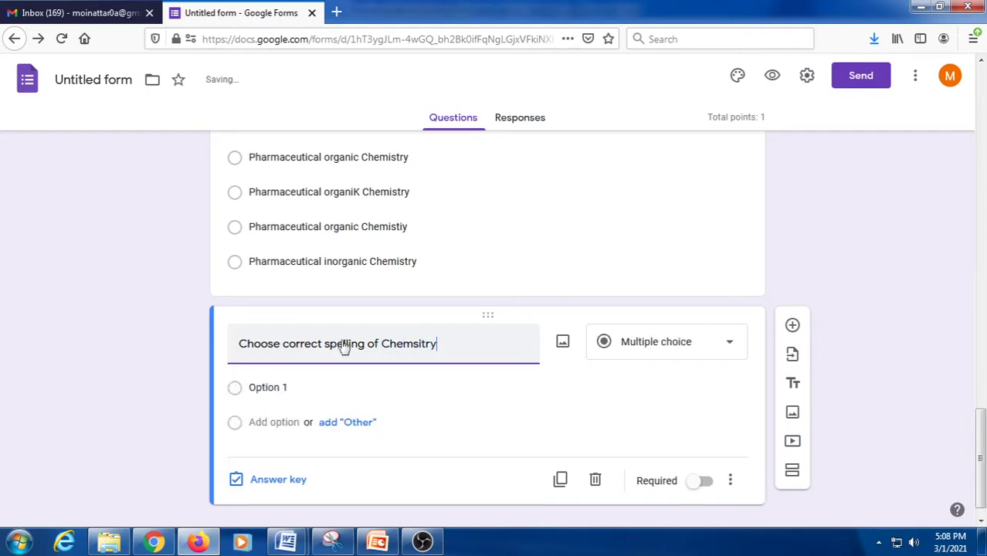
click(353, 387)
text(Ch)
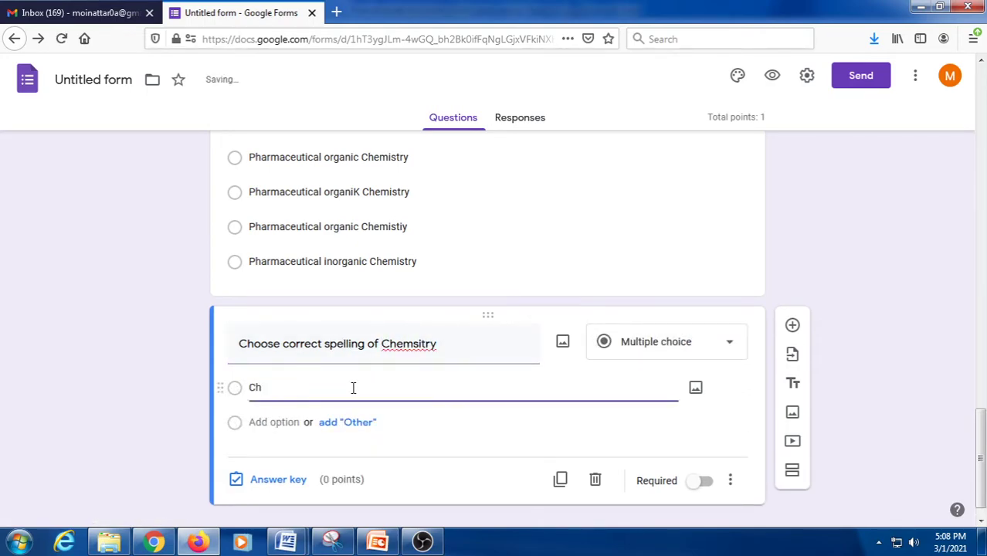
click(383, 343)
click(432, 347)
drag(439, 346, 381, 347)
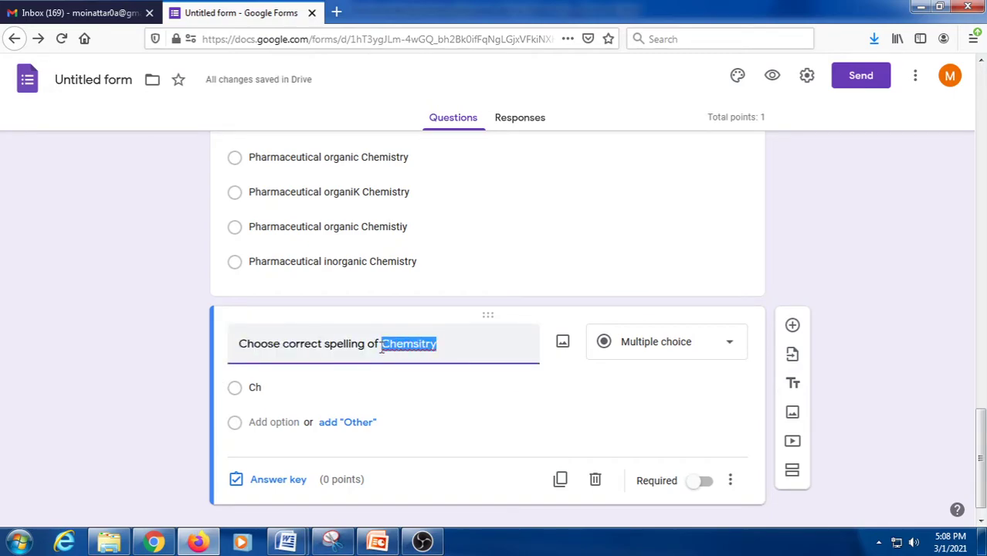
key(BackSpace)
click(364, 383)
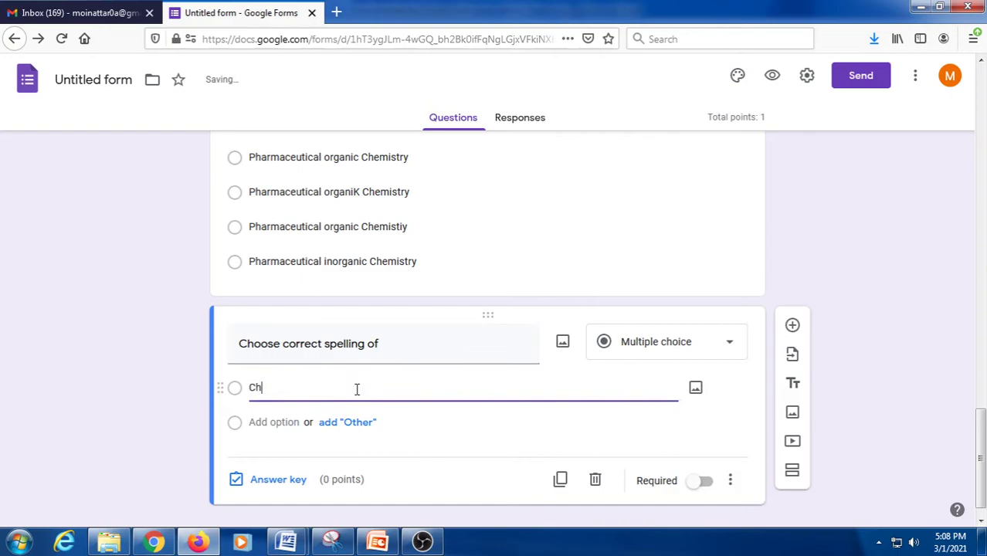
text(emistry)
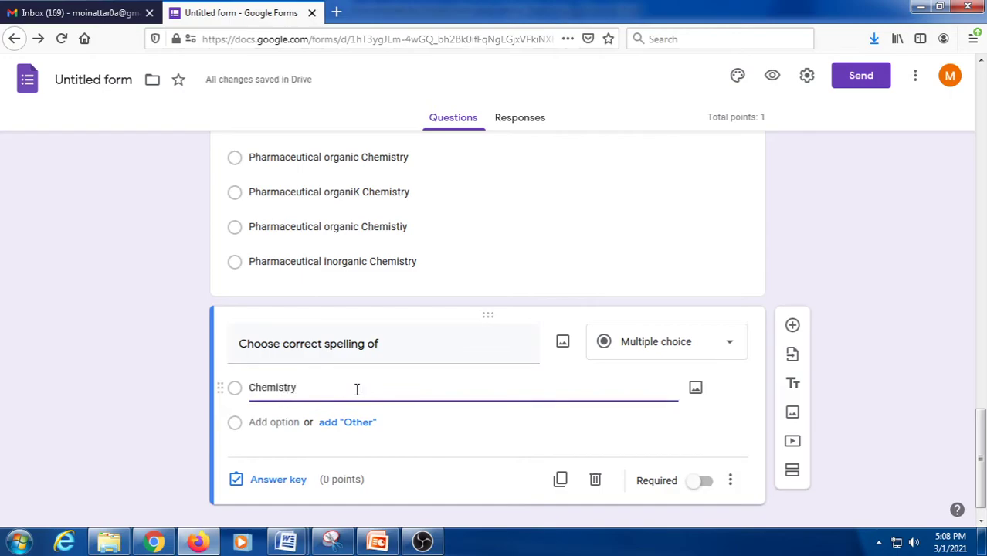
- Add "Kemistry", "Cemistry" and "Khemistry" as the second, third and fourth options of the spelling question
click(292, 422)
text(K)
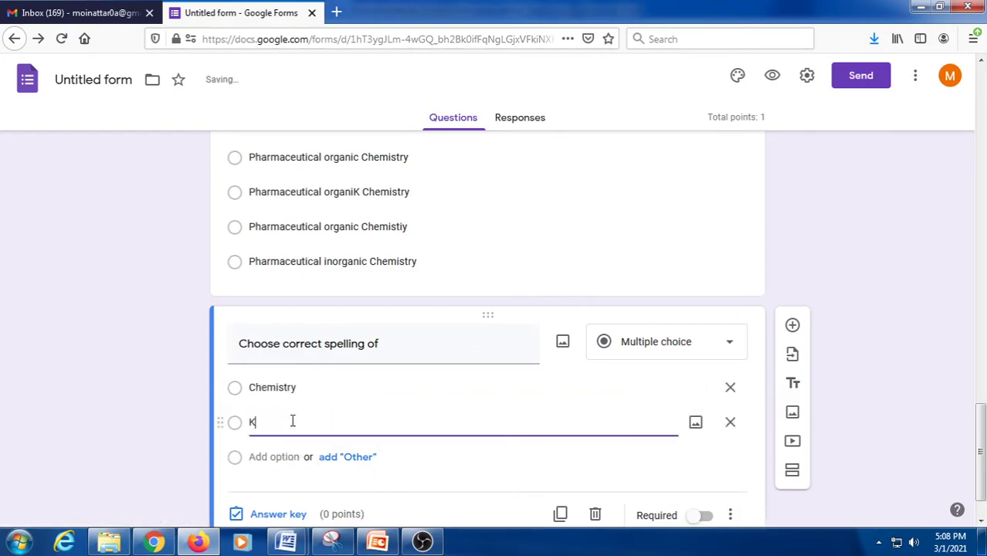
text(emistry)
click(278, 457)
text(c)
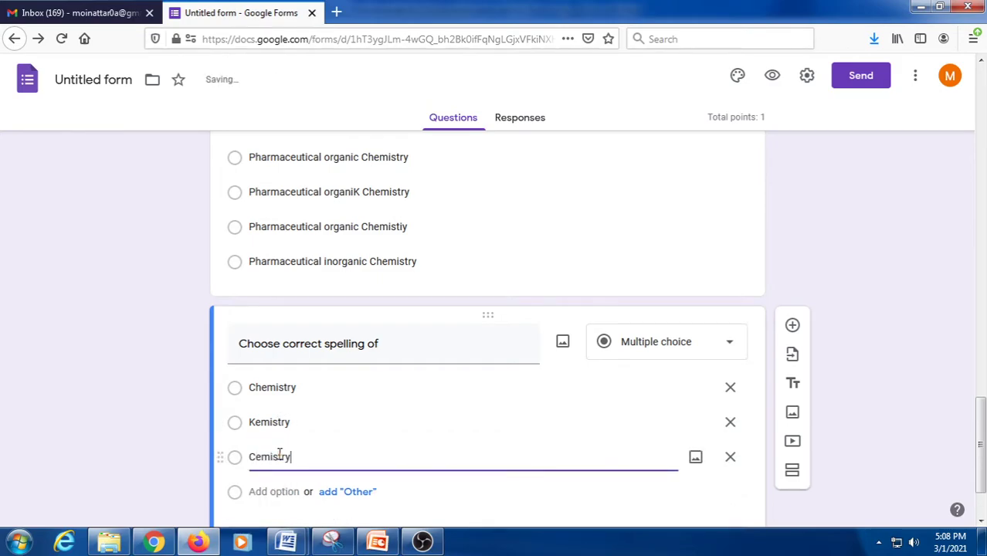
text(emistry)
scroll(280, 454, down, 2)
click(274, 399)
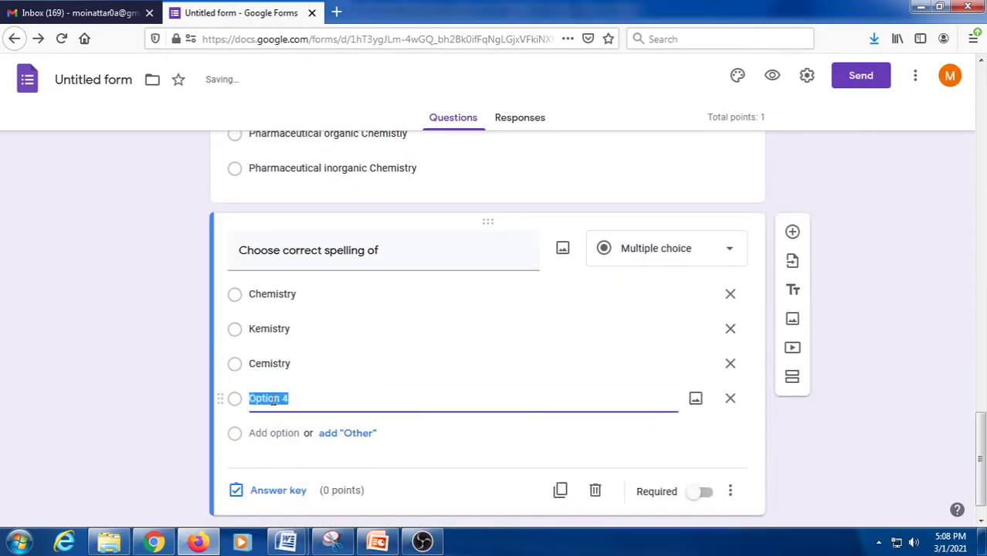
text(Khemistry)
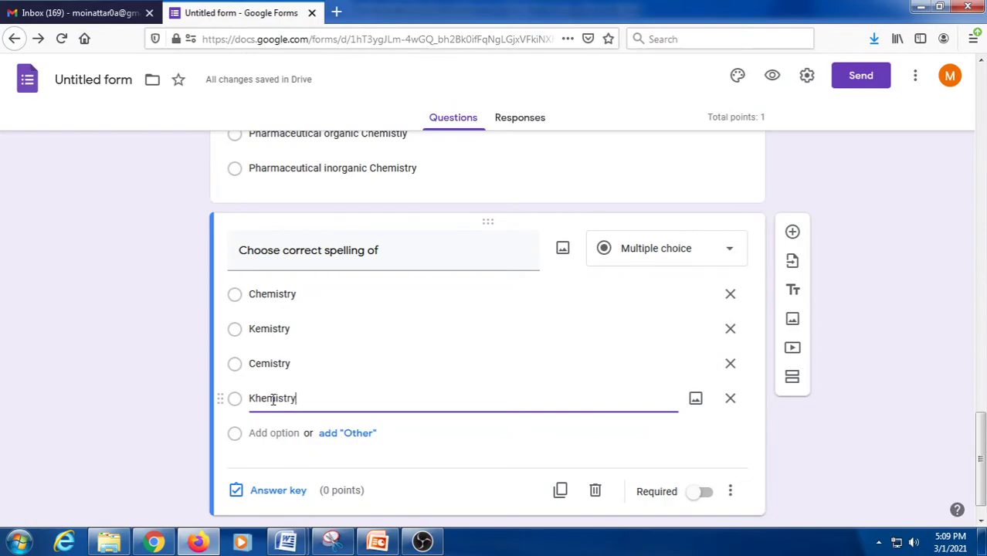
- Mark "Chemistry" as the correct answer worth 1 point and turn on shuffled option order for the spelling question
click(248, 495)
click(242, 327)
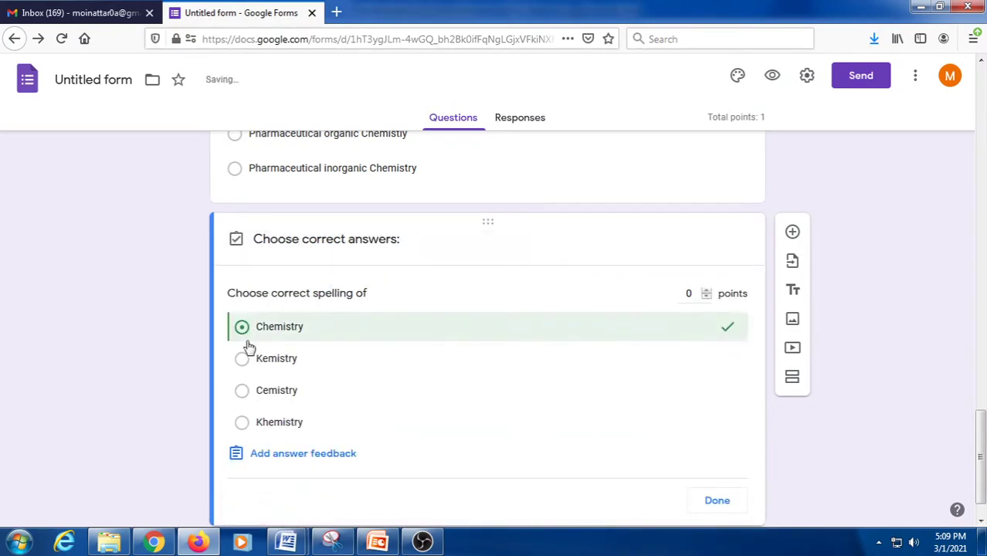
click(708, 291)
click(722, 501)
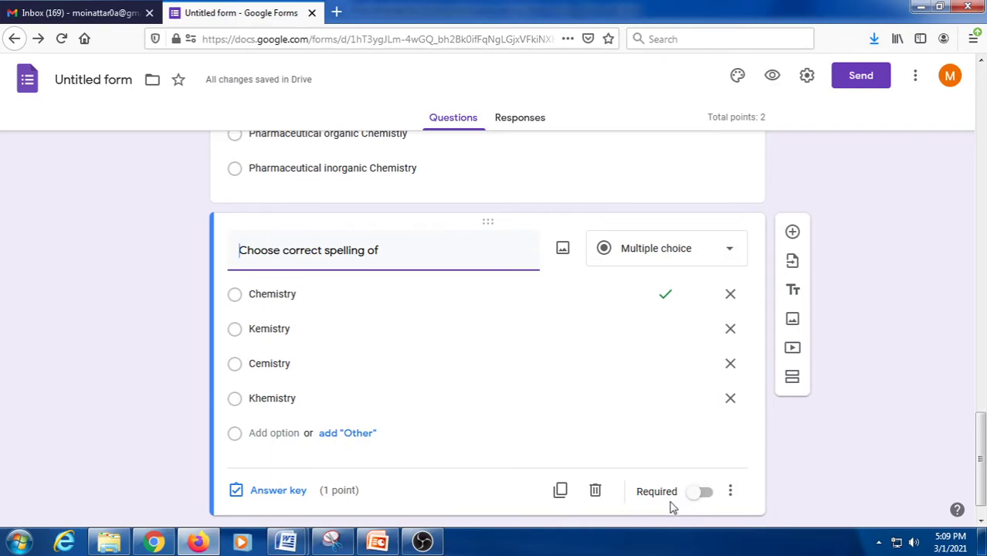
click(730, 491)
click(775, 493)
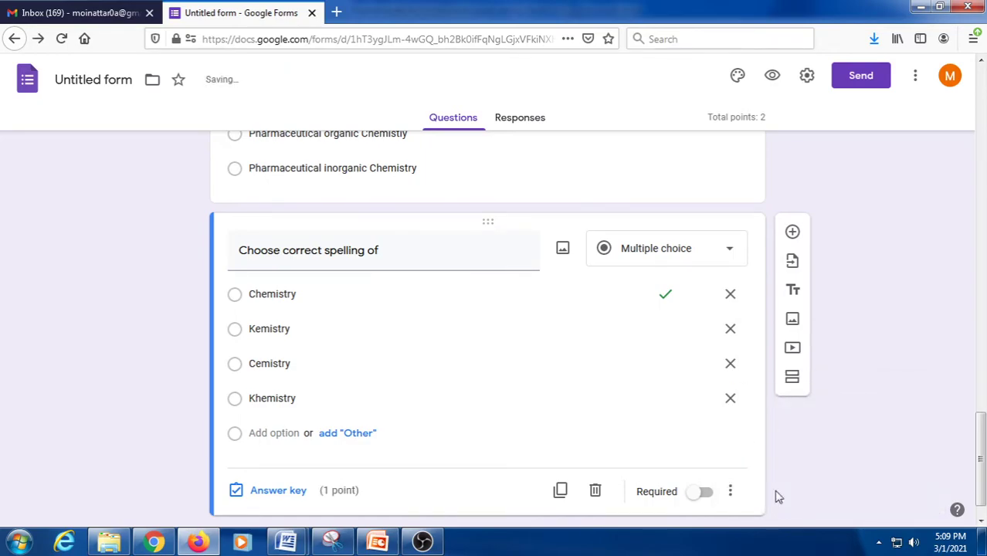
- Change the form title in the first section to "ABC University Winter Exam 2020"
scroll(778, 496, up, 15)
scroll(777, 496, up, 5)
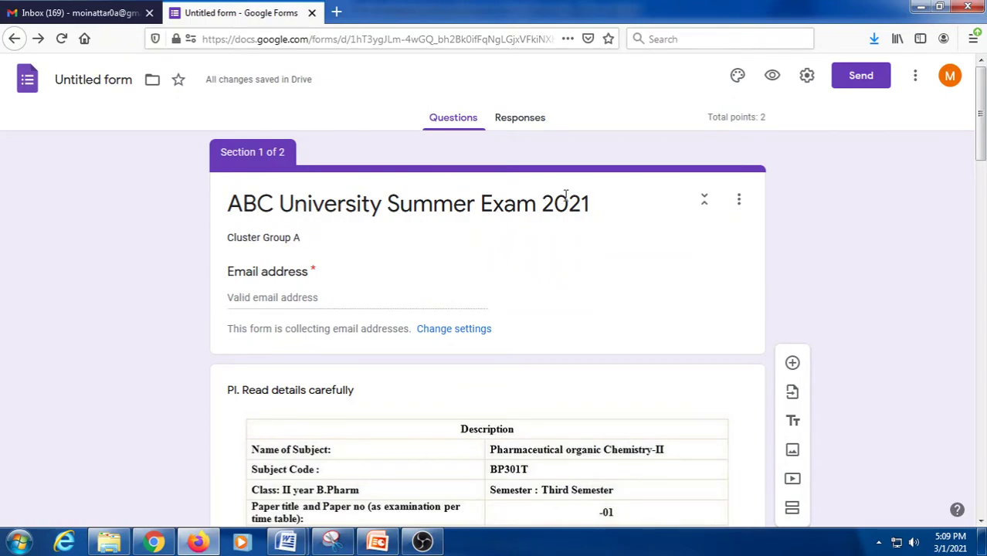
click(441, 205)
click(398, 205)
drag(386, 204, 475, 207)
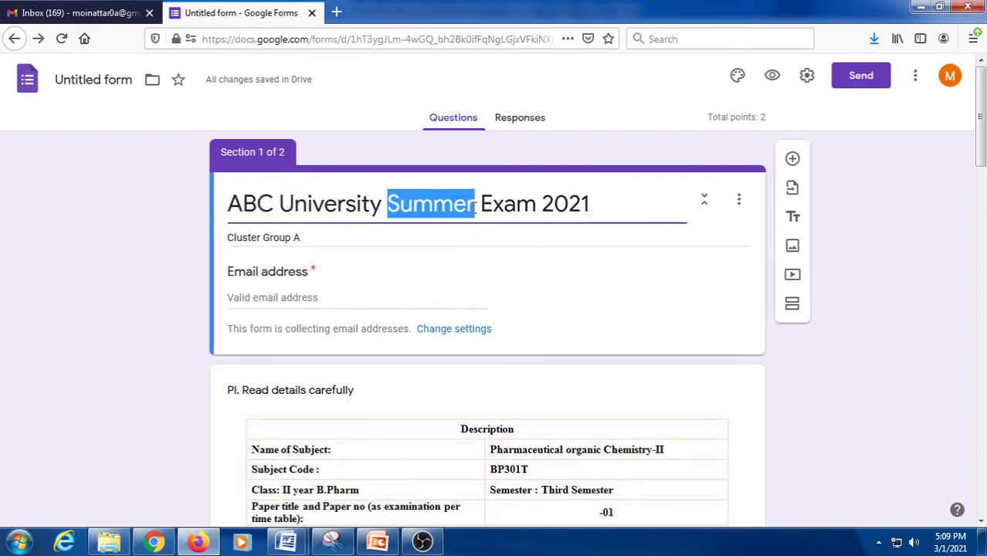
text(Winte)
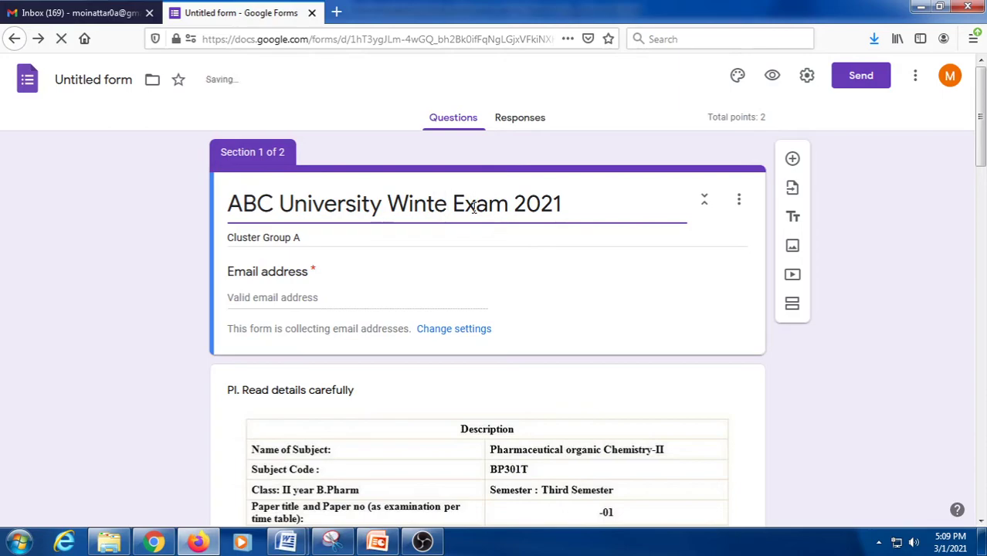
text(r)
click(582, 213)
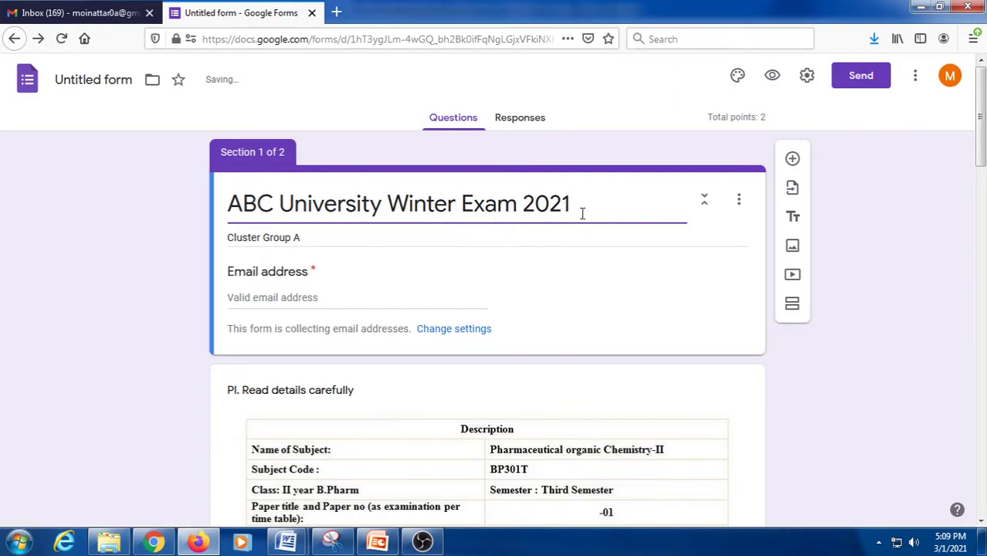
key(BackSpace)
text(0)
- Insert the exam description table image from the Pictures library directly below the form's title block
scroll(590, 272, down, 2)
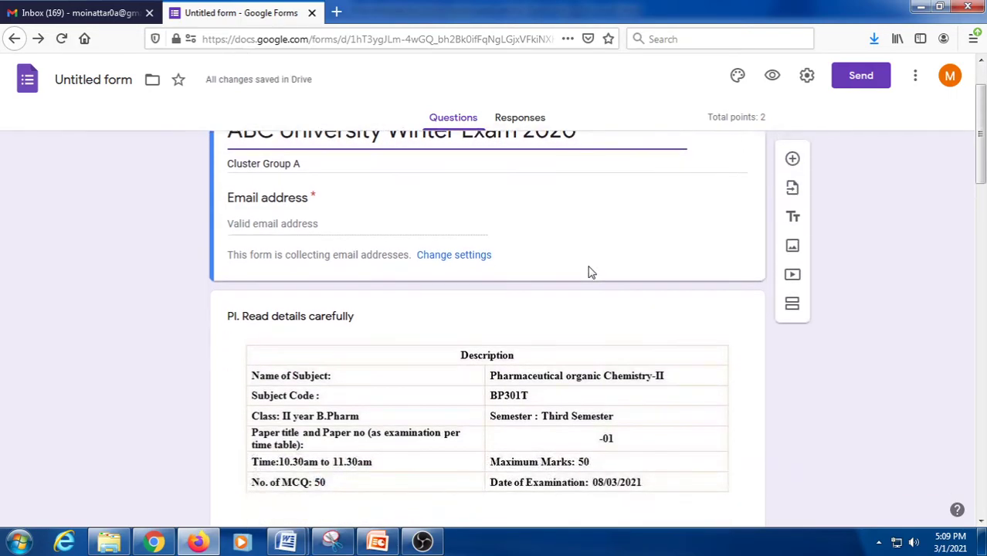
scroll(590, 272, down, 3)
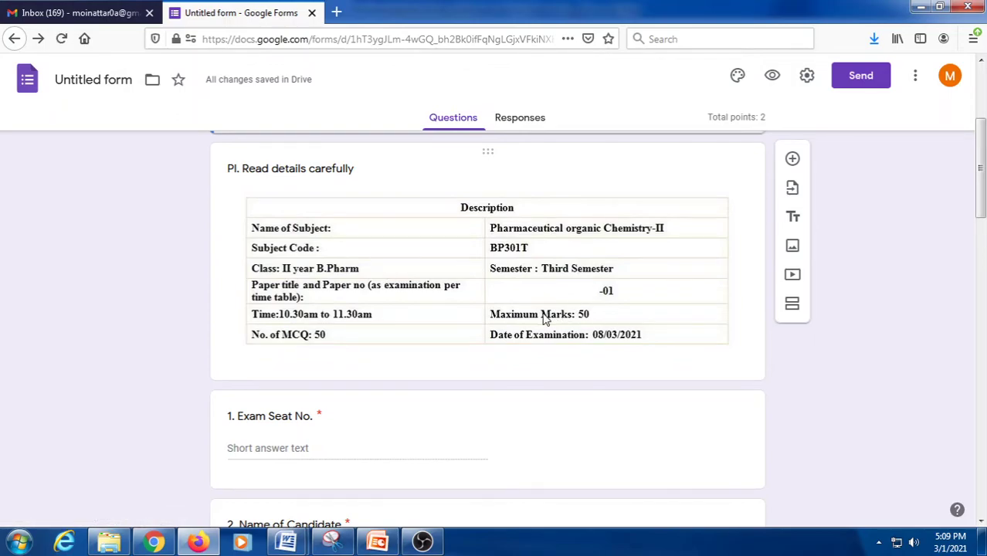
scroll(544, 319, up, 2)
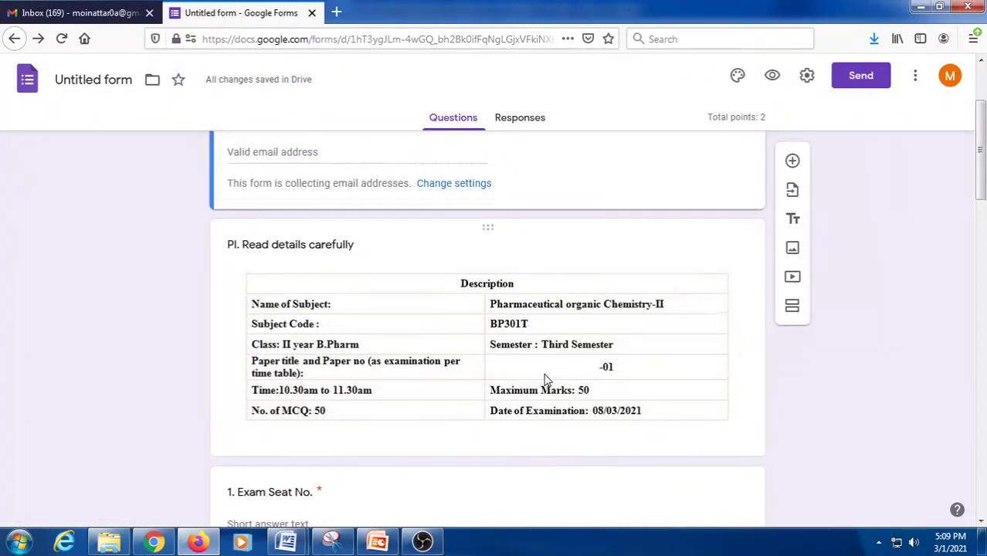
scroll(545, 378, up, 4)
triple_click(597, 201)
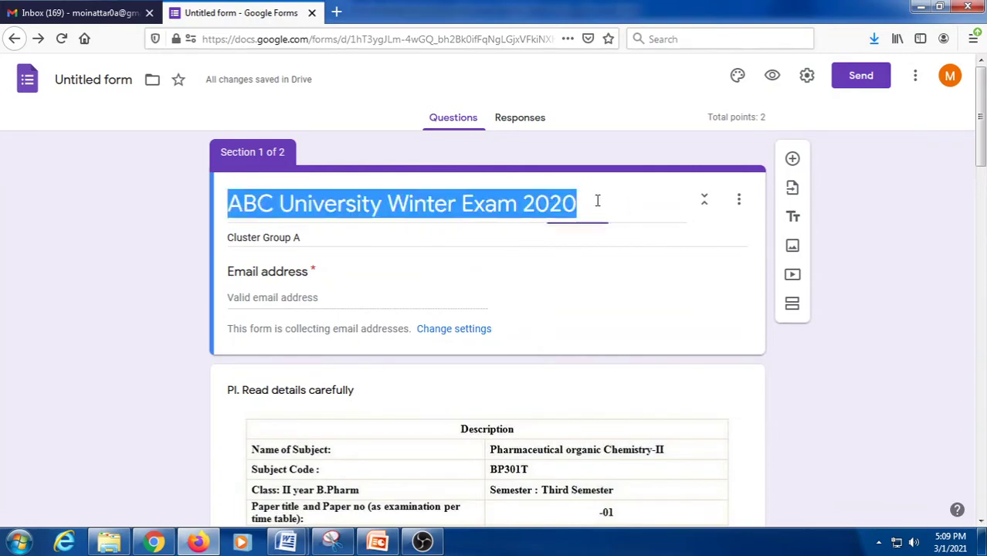
click(792, 247)
click(504, 391)
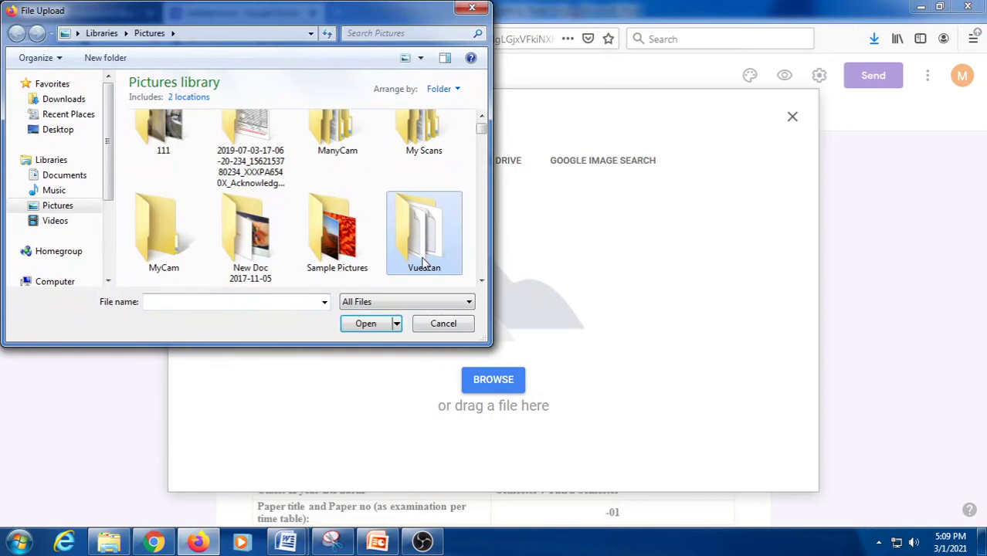
scroll(423, 263, down, 5)
click(253, 155)
double_click(417, 173)
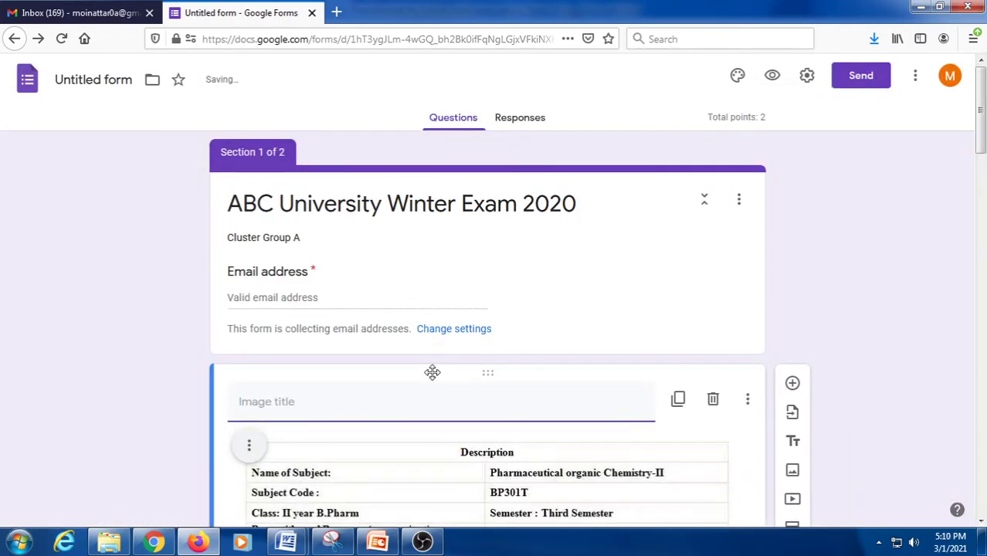
- Delete the duplicate, untitled description table image directly below the form's title block
scroll(433, 376, down, 5)
scroll(432, 378, up, 5)
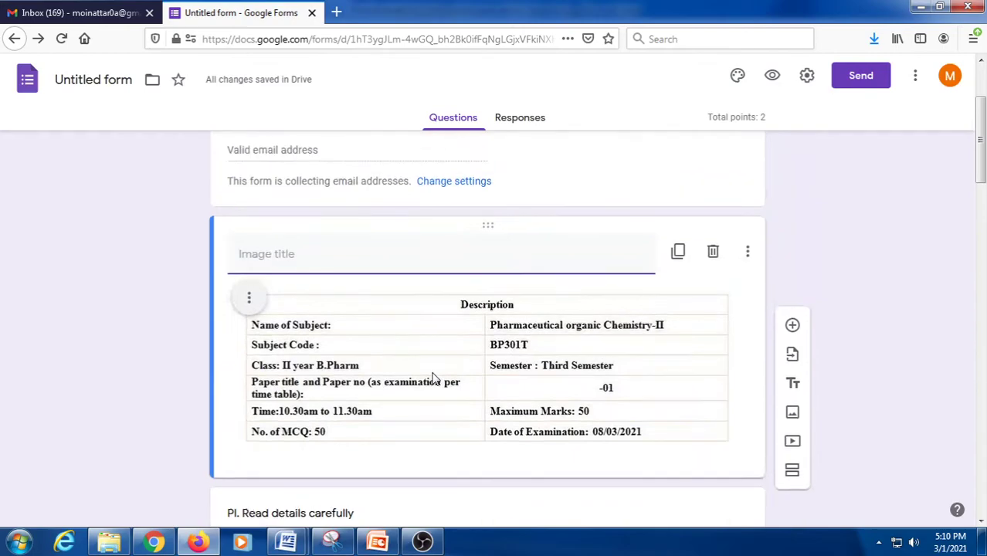
click(386, 323)
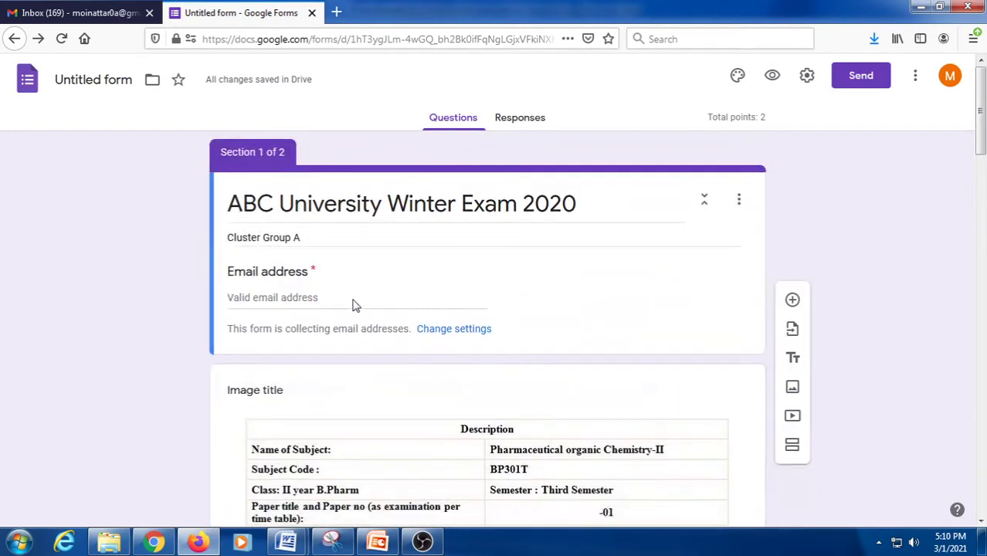
triple_click(308, 242)
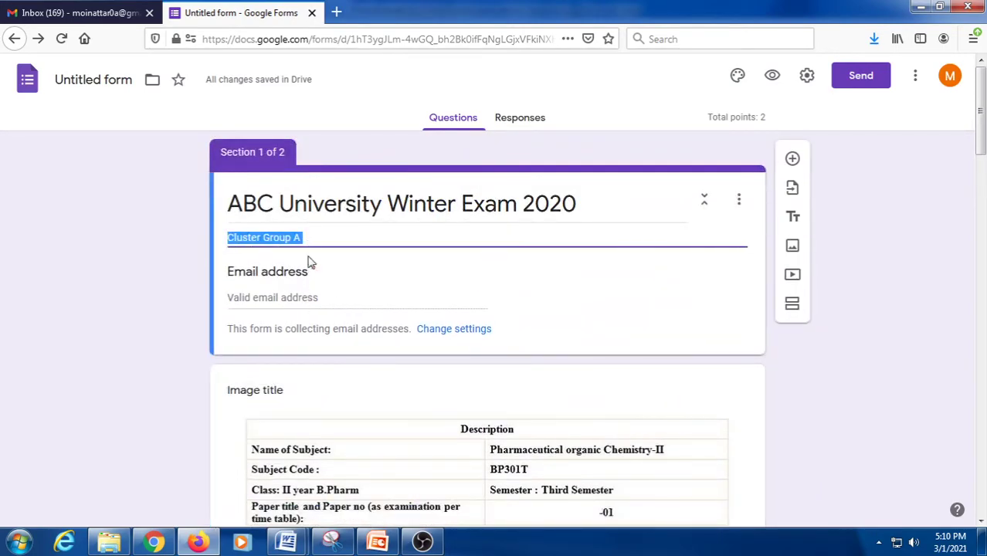
click(334, 305)
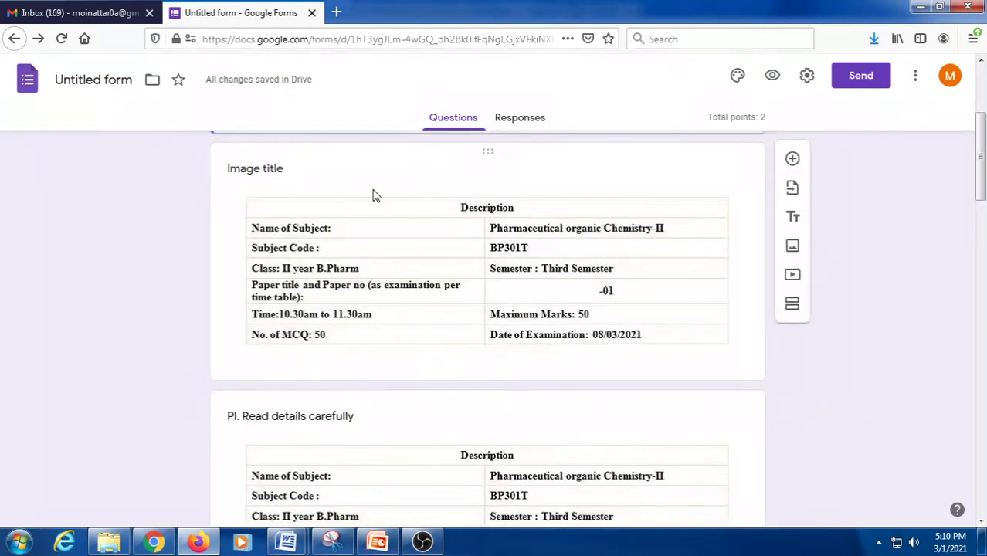
scroll(432, 395, down, 3)
scroll(450, 368, up, 4)
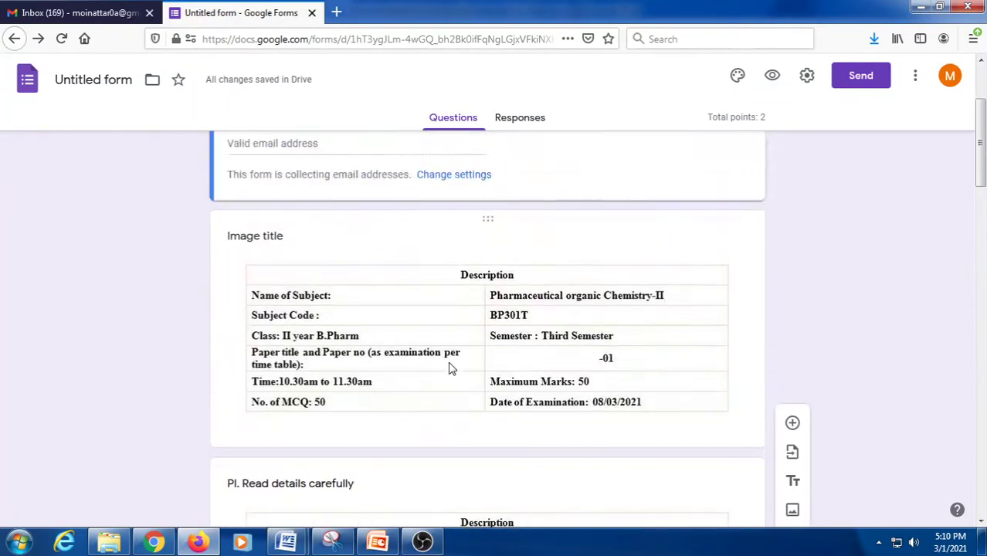
click(590, 319)
click(712, 253)
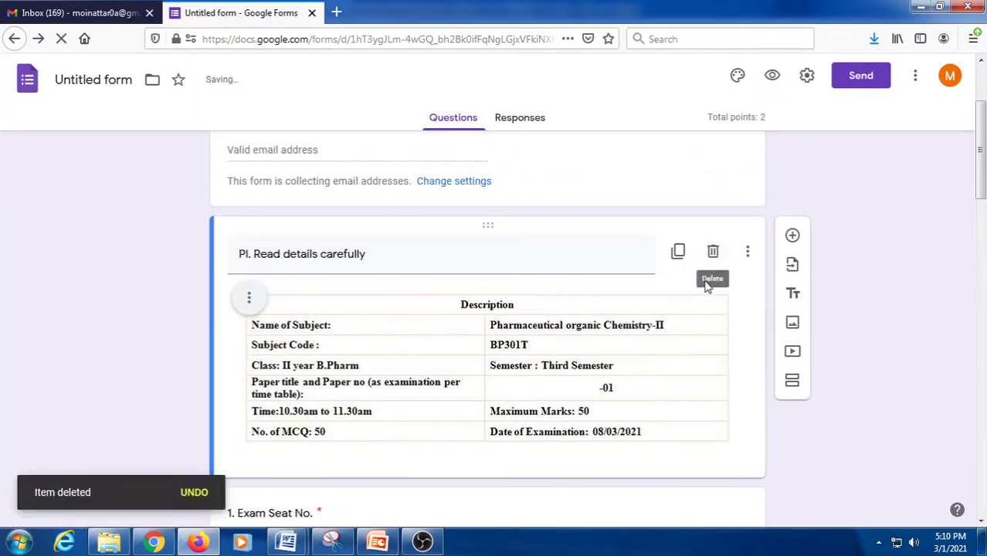
- Open a preview of the exam form as respondents will see it
scroll(486, 368, up, 3)
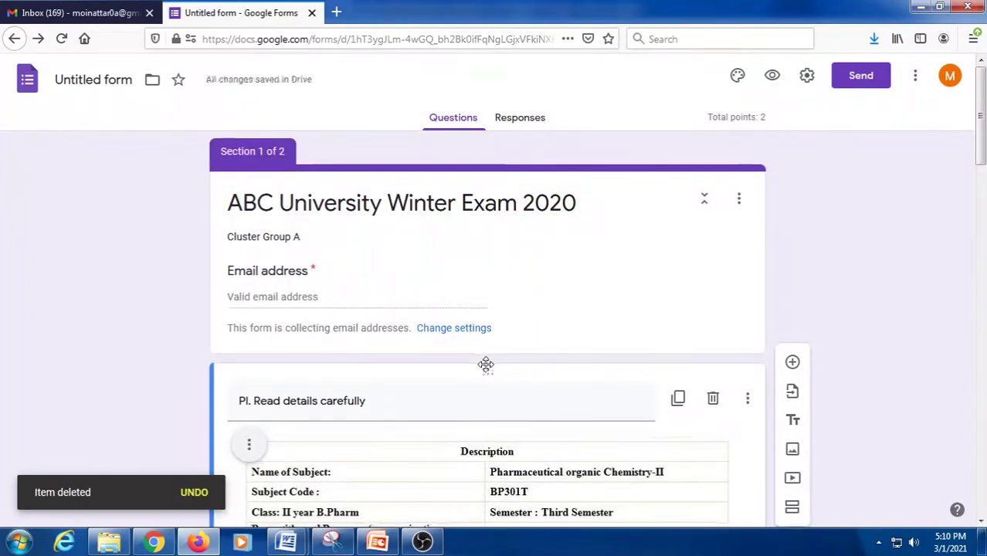
scroll(487, 368, down, 2)
click(772, 75)
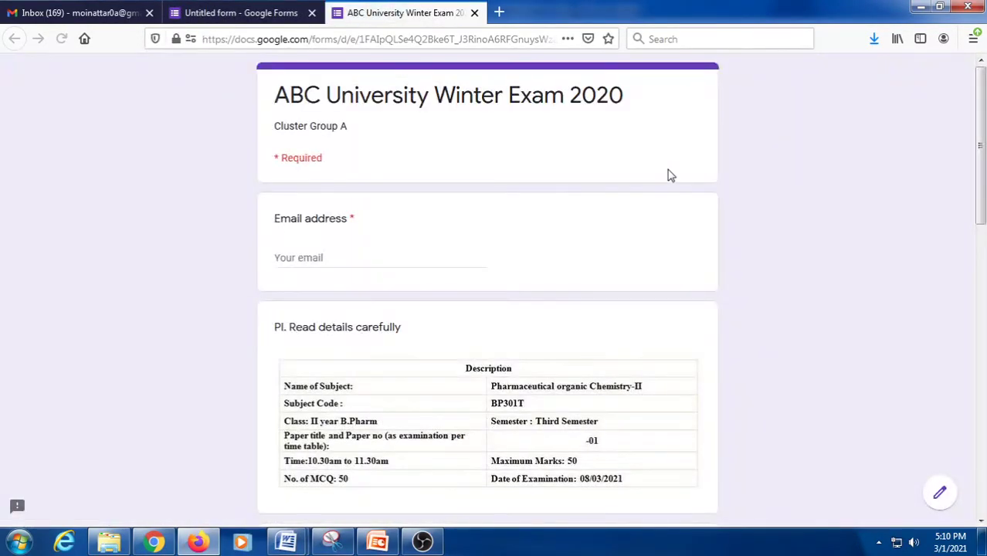
- Review the first page of the exam form preview, checking the description table, required answer fields and the Class and Semester dropdowns
click(240, 13)
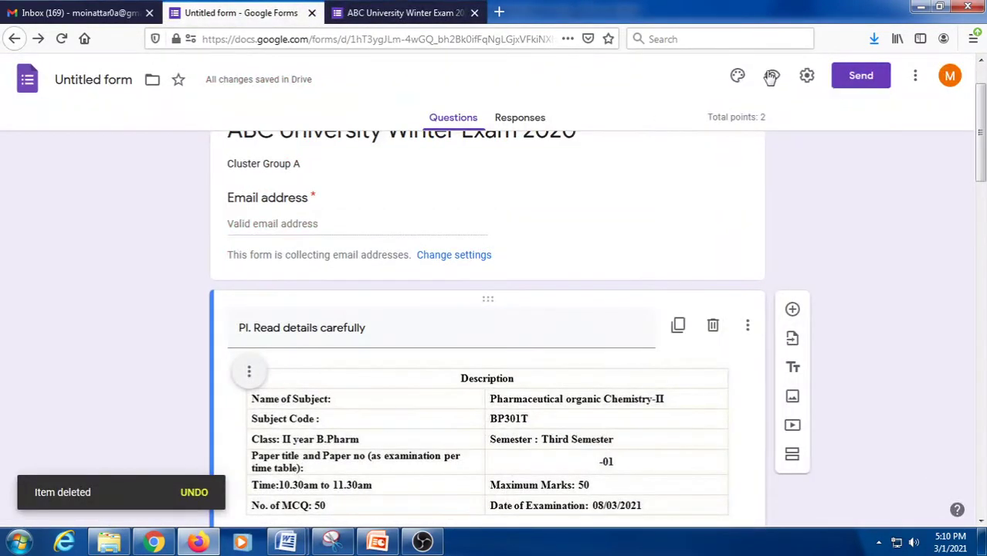
click(417, 8)
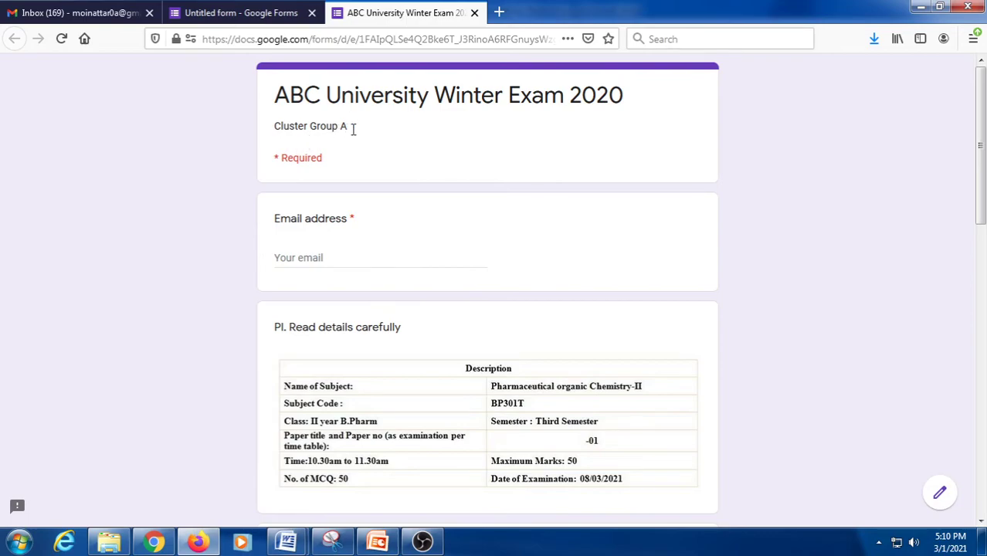
scroll(364, 194, down, 3)
click(323, 110)
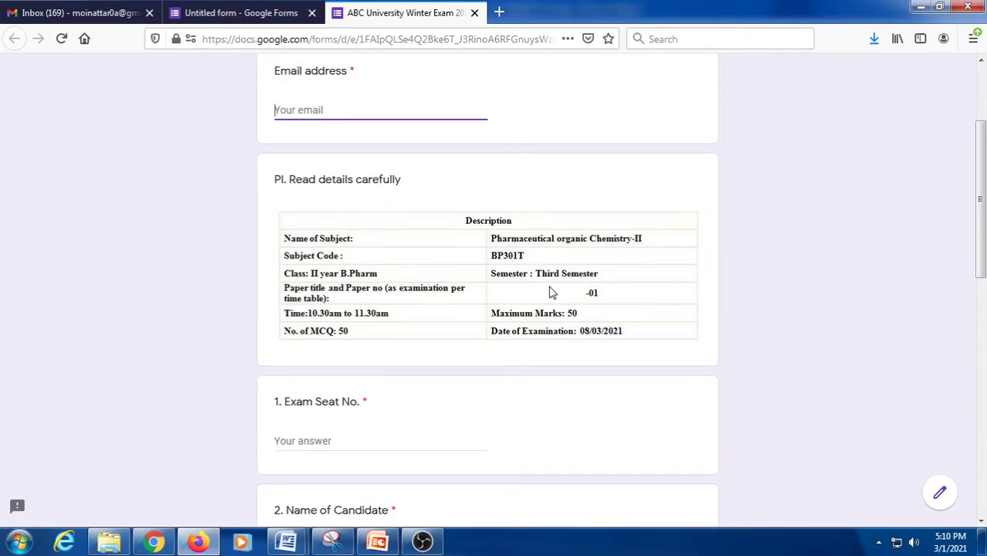
scroll(592, 295, down, 3)
click(369, 295)
scroll(370, 299, up, 1)
scroll(369, 301, up, 4)
scroll(370, 303, down, 7)
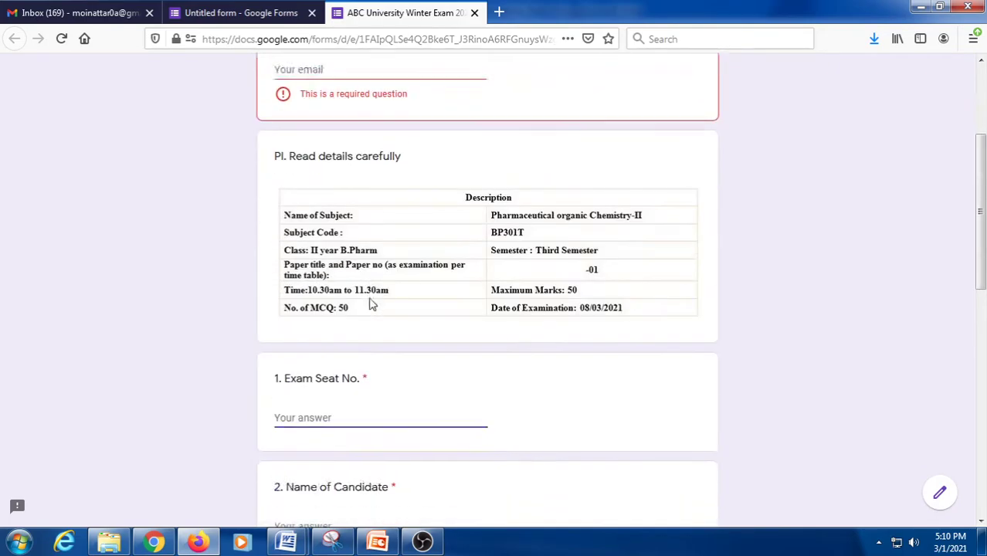
click(345, 325)
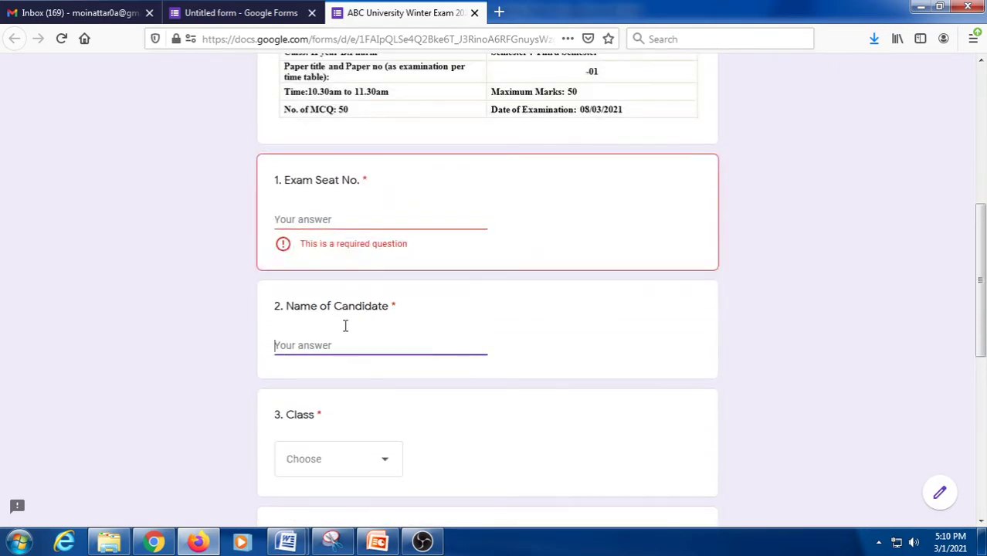
scroll(345, 325, down, 3)
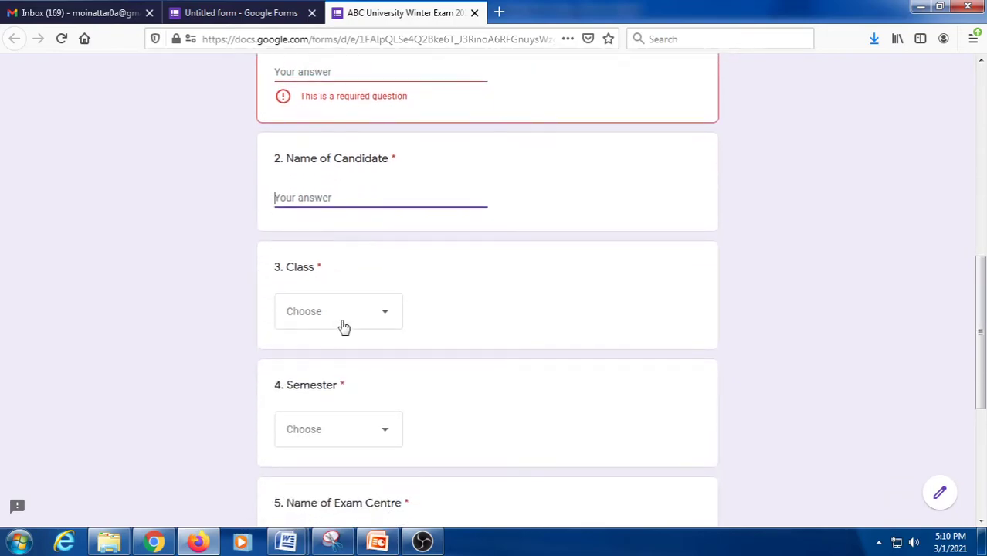
click(344, 327)
click(463, 320)
scroll(531, 318, down, 3)
click(379, 315)
click(491, 286)
scroll(463, 285, down, 4)
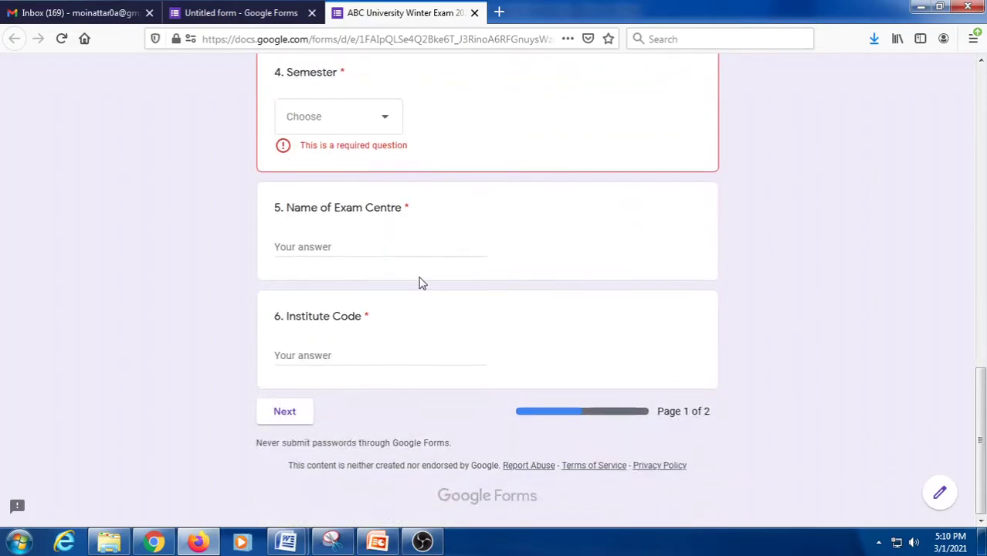
scroll(361, 359, up, 8)
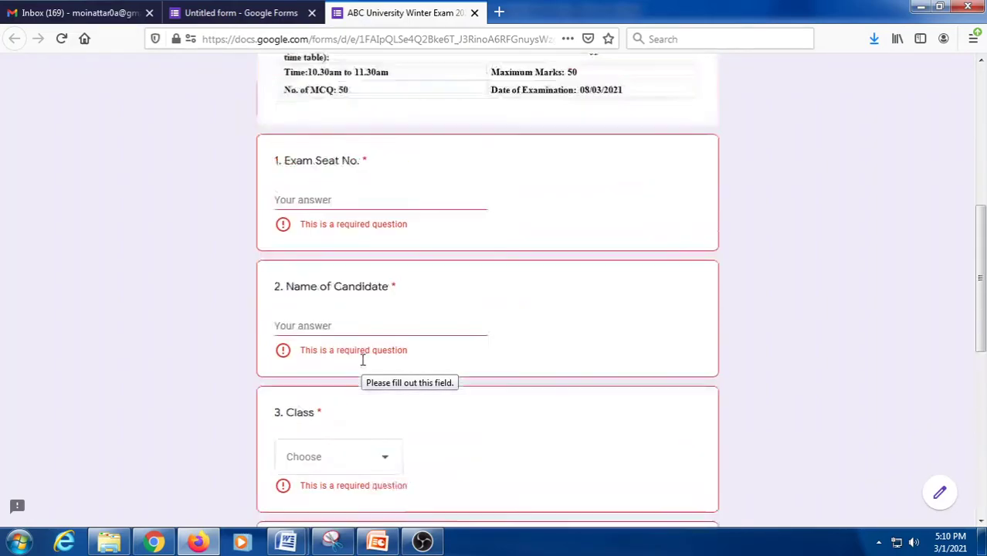
scroll(333, 129, up, 2)
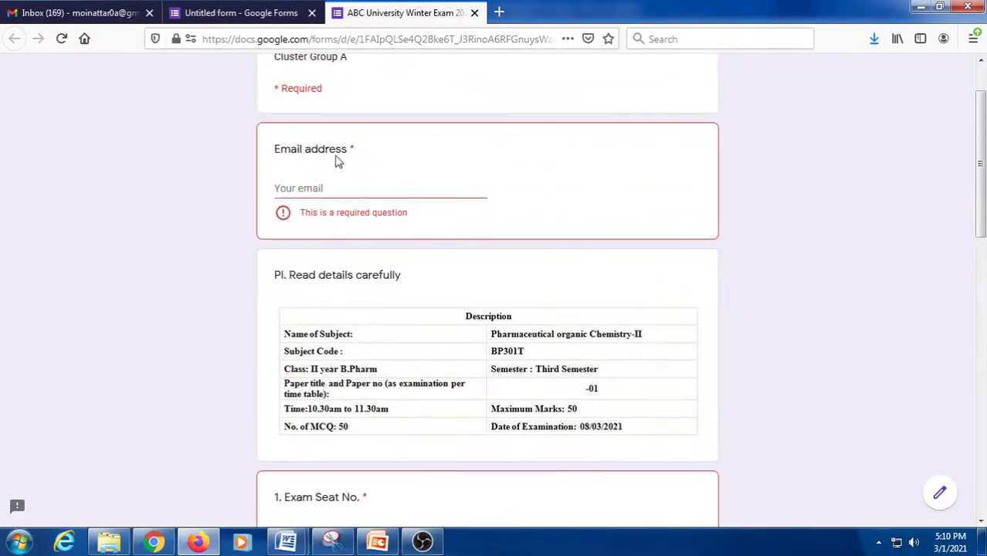
scroll(344, 148, up, 1)
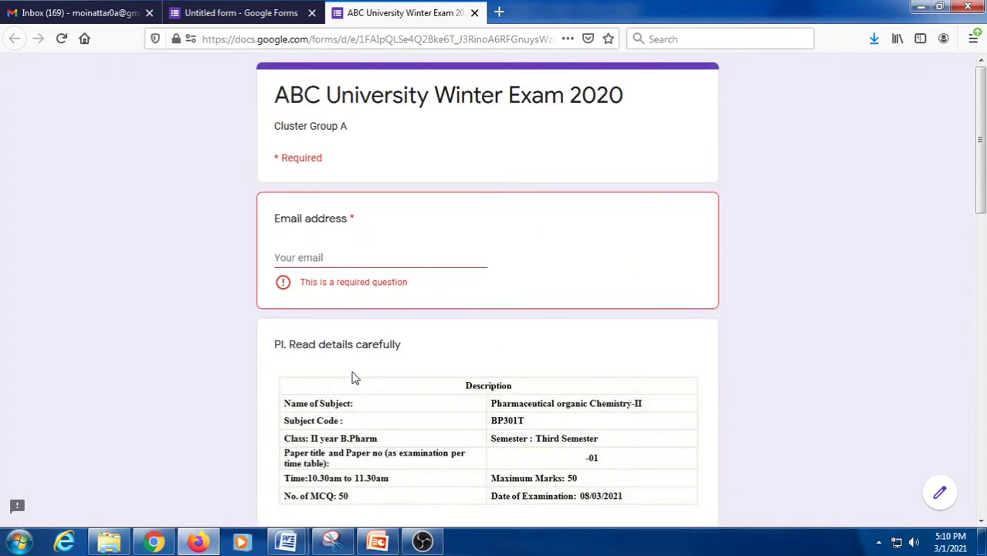
- Try to advance the preview to its second page with the required questions left blank
scroll(356, 384, down, 12)
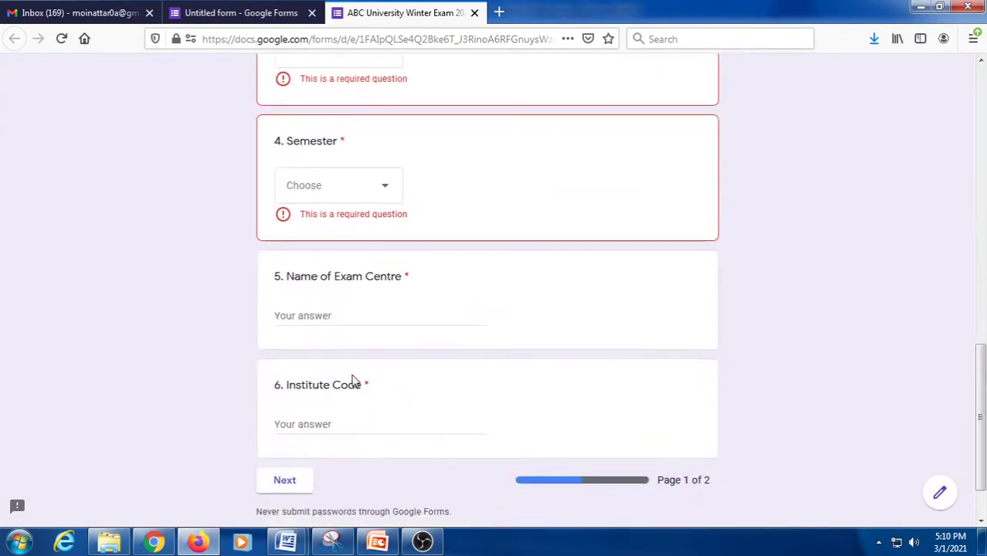
click(293, 405)
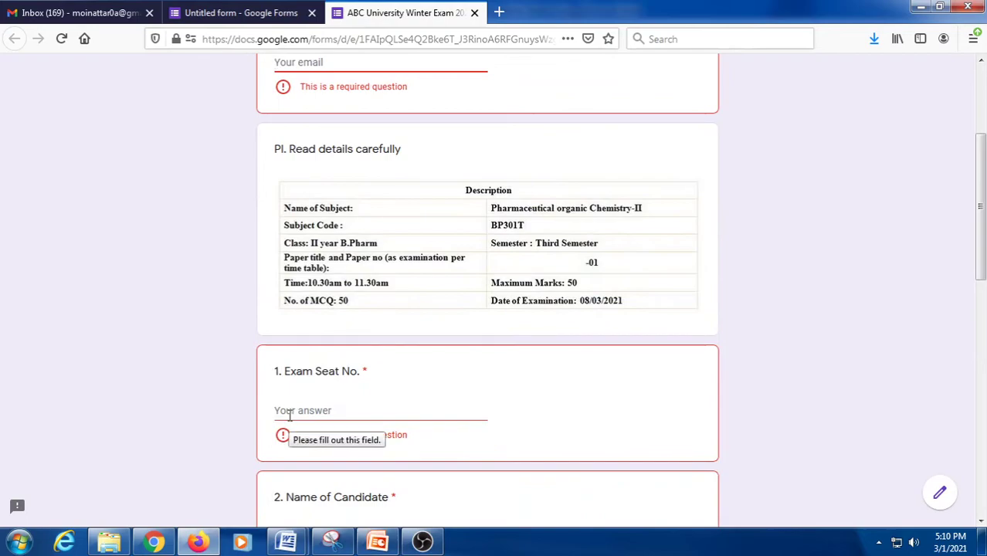
scroll(417, 427, down, 9)
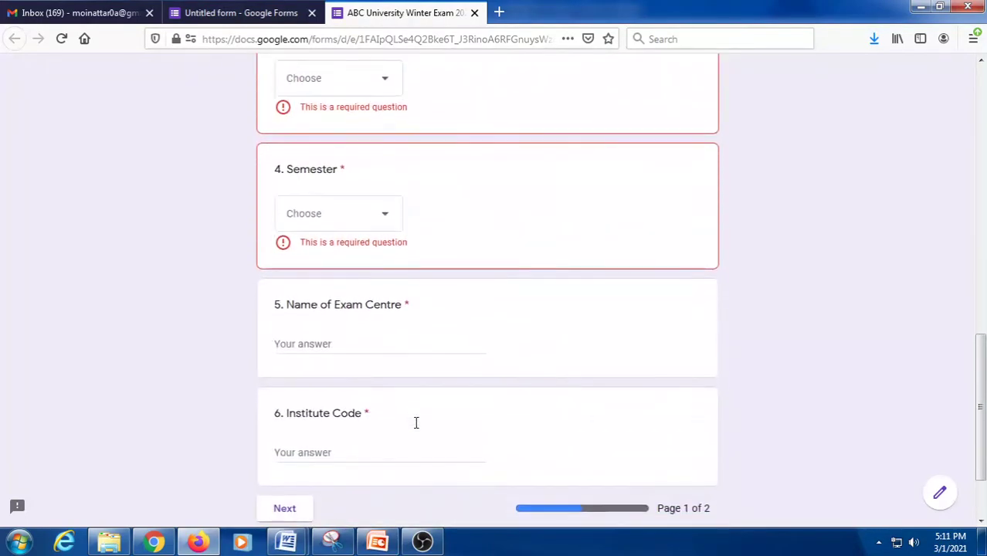
- Examine in the form editor how section 1 leads into the "Section 02: MCQ" section
click(236, 12)
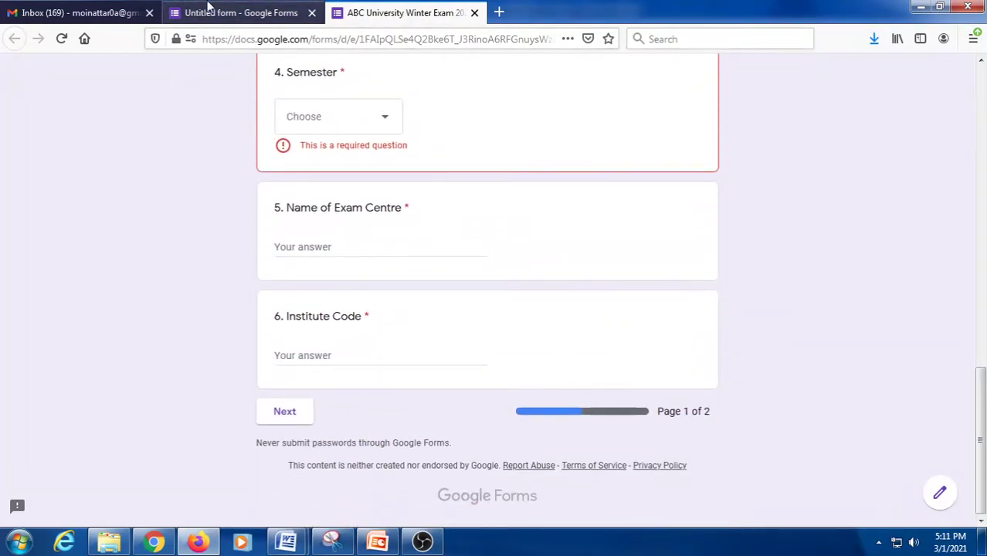
scroll(272, 369, down, 10)
scroll(272, 370, down, 3)
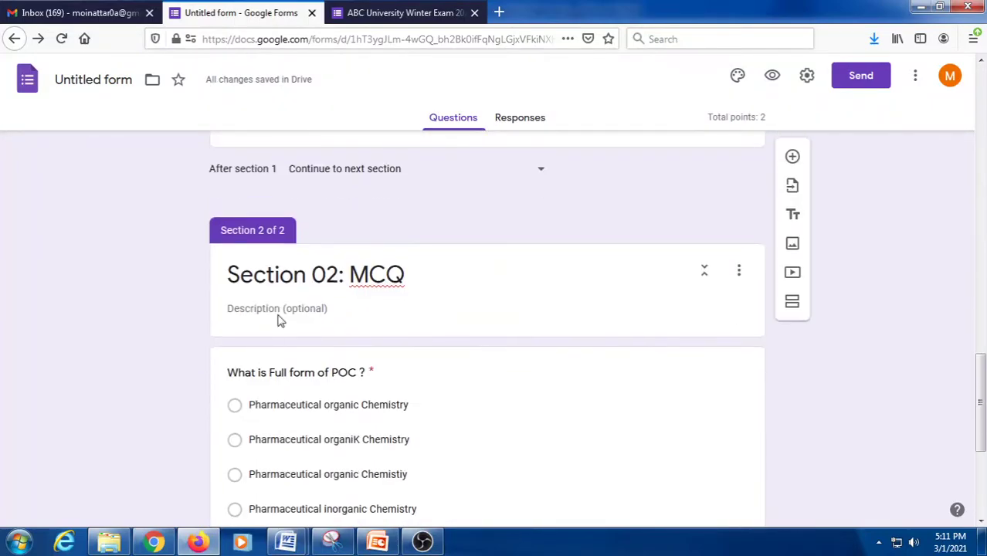
scroll(333, 468, up, 4)
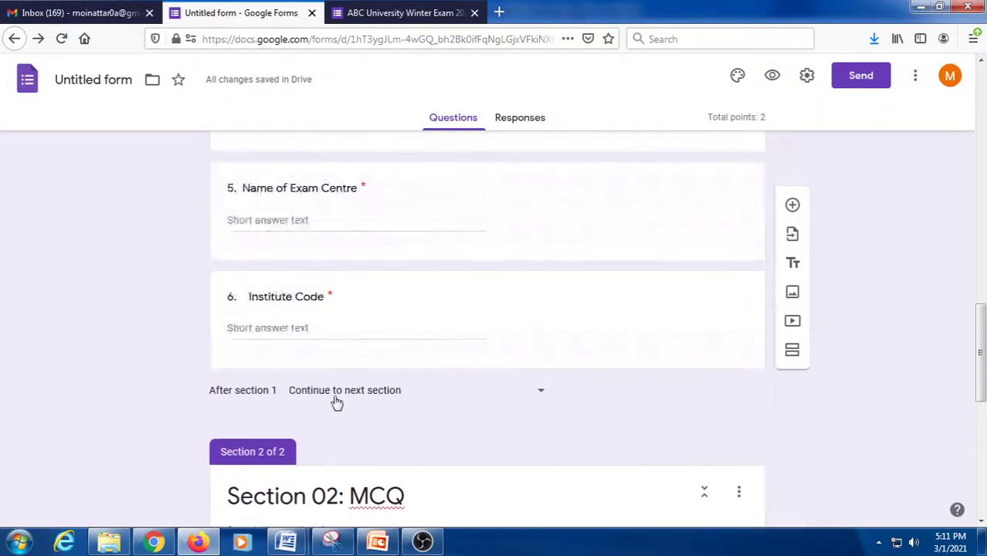
scroll(356, 244, up, 10)
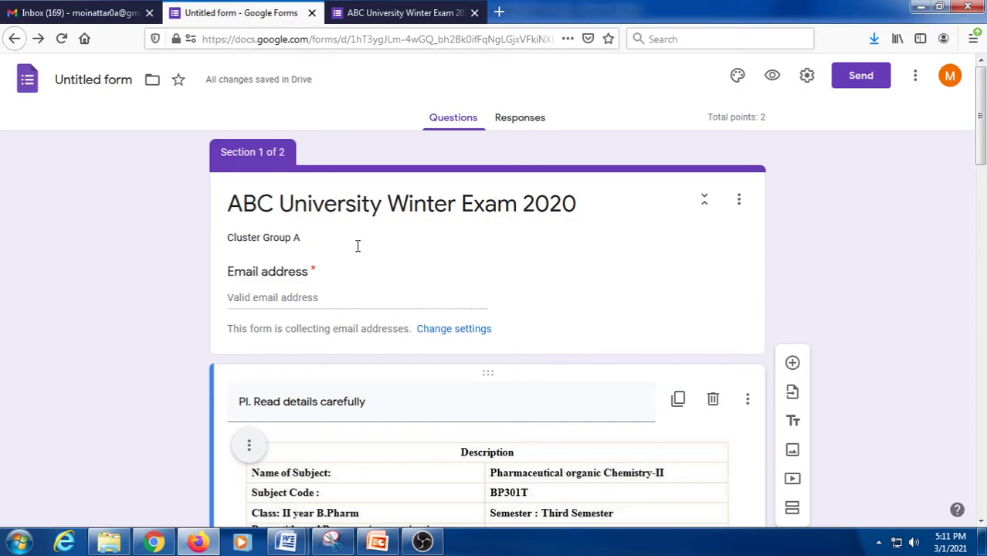
click(915, 75)
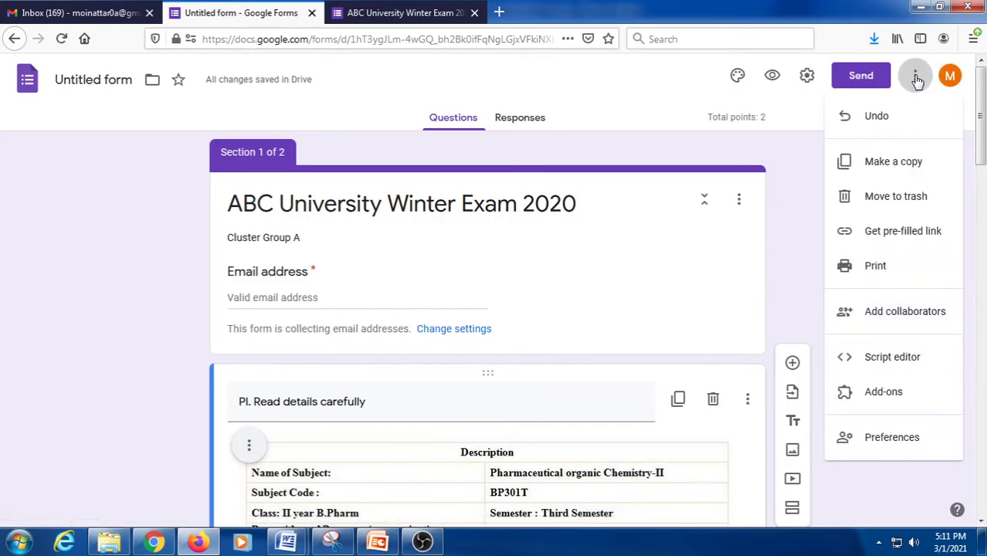
click(755, 162)
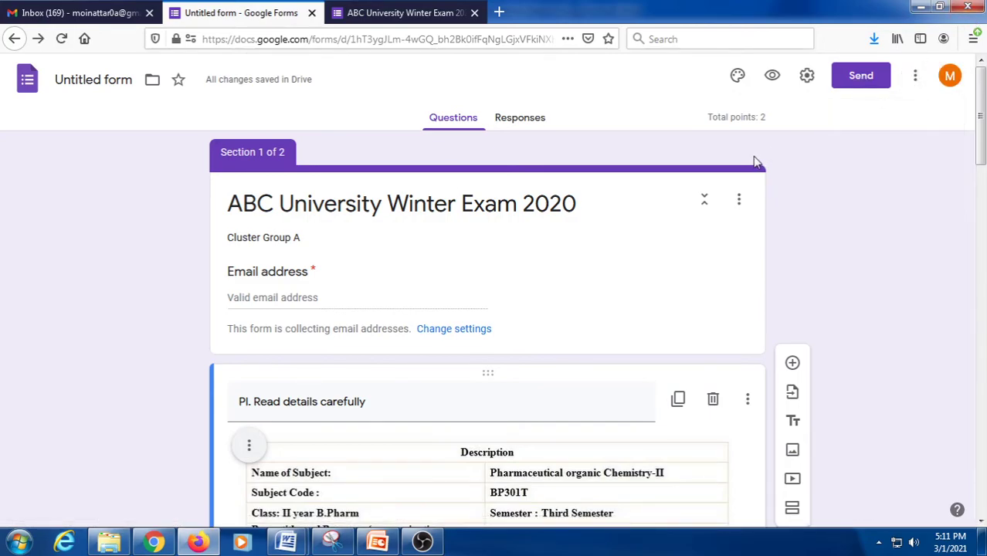
click(918, 74)
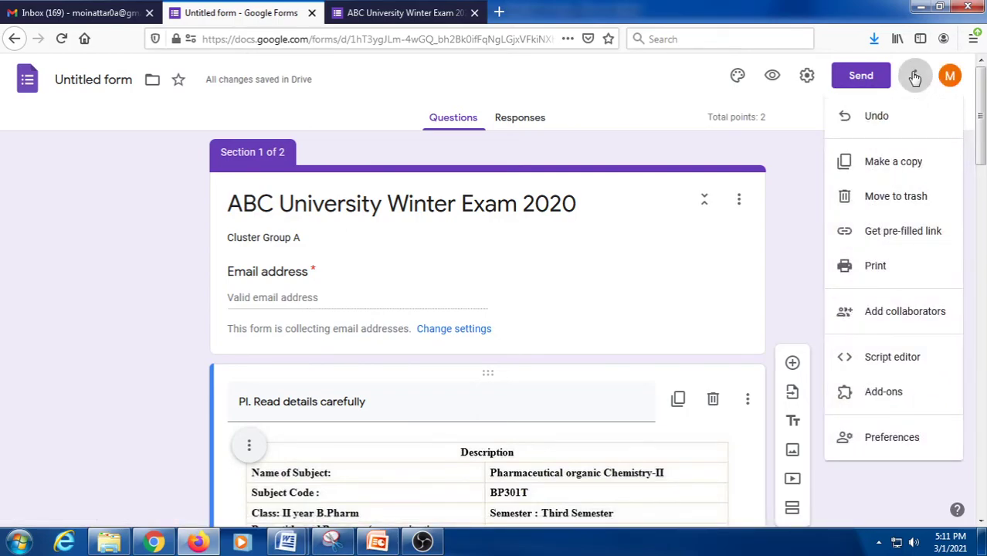
click(888, 311)
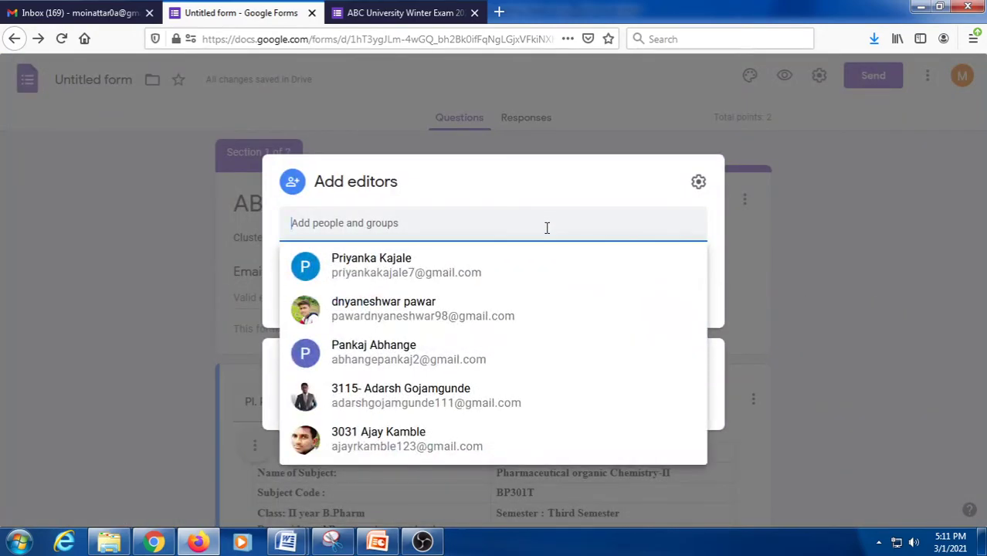
text(moin)
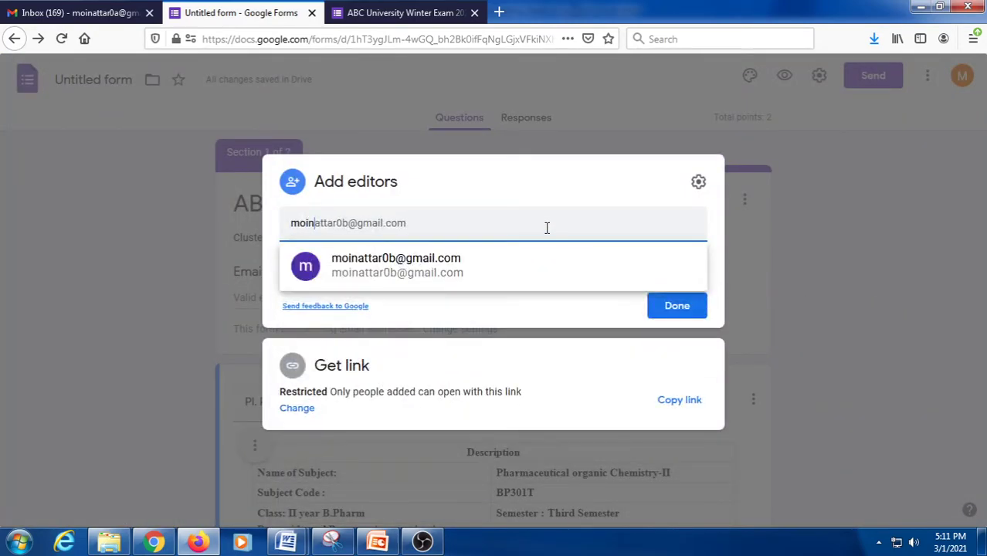
click(488, 271)
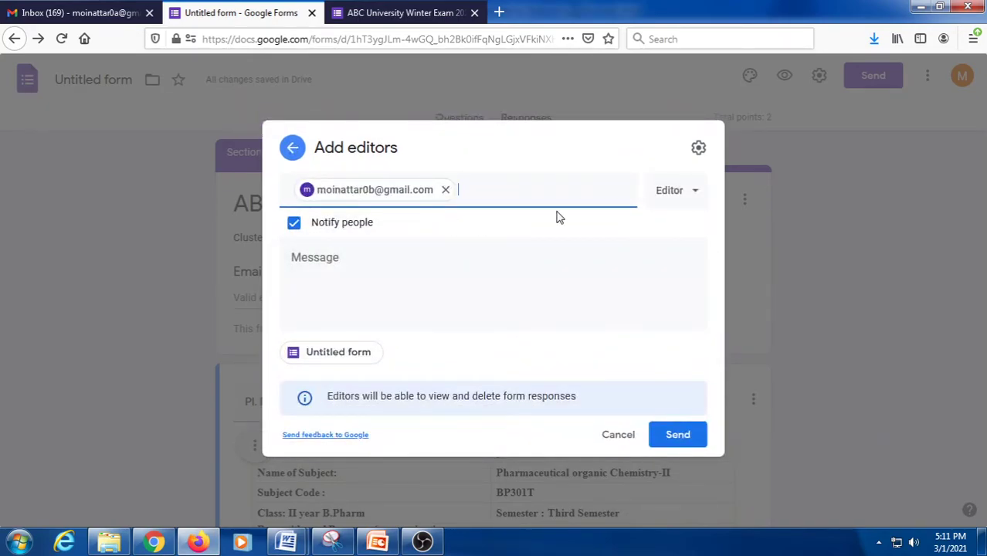
click(669, 193)
click(678, 196)
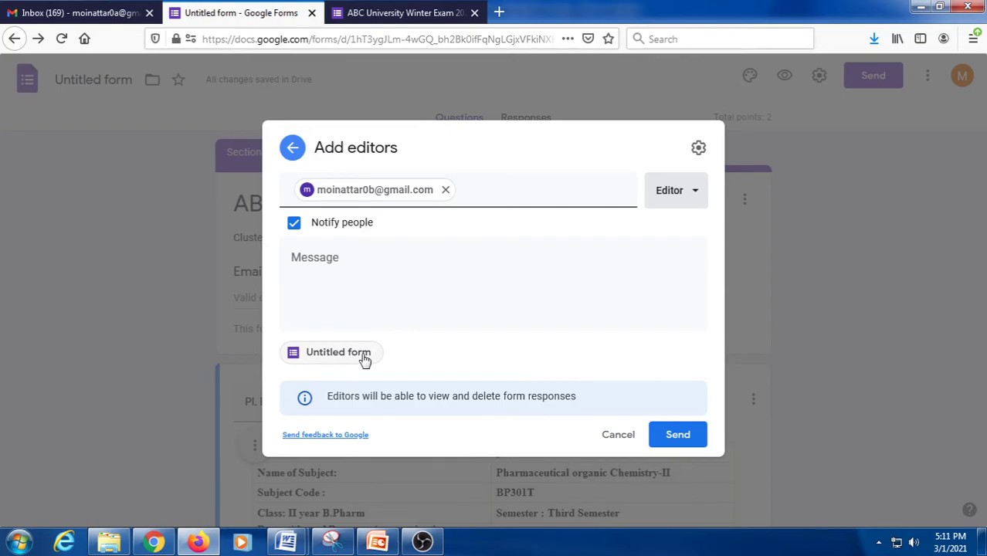
click(599, 435)
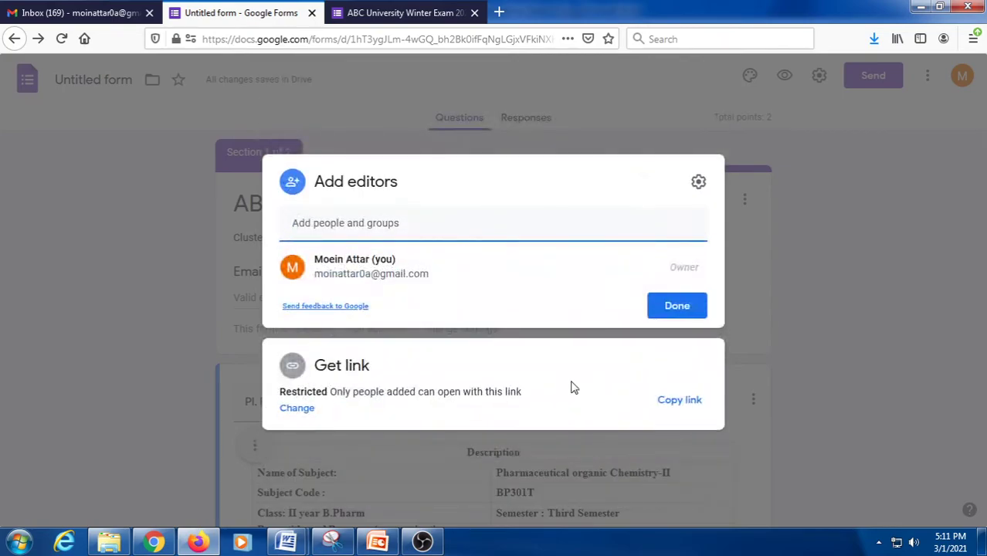
click(822, 321)
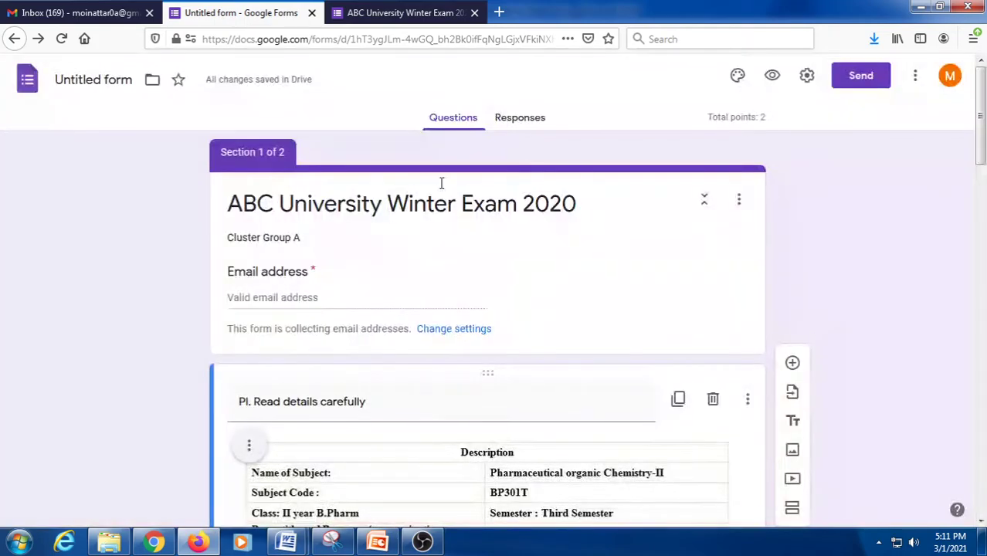
- Rename the untitled form file as "ABC University Winter Exam 2020"
click(111, 91)
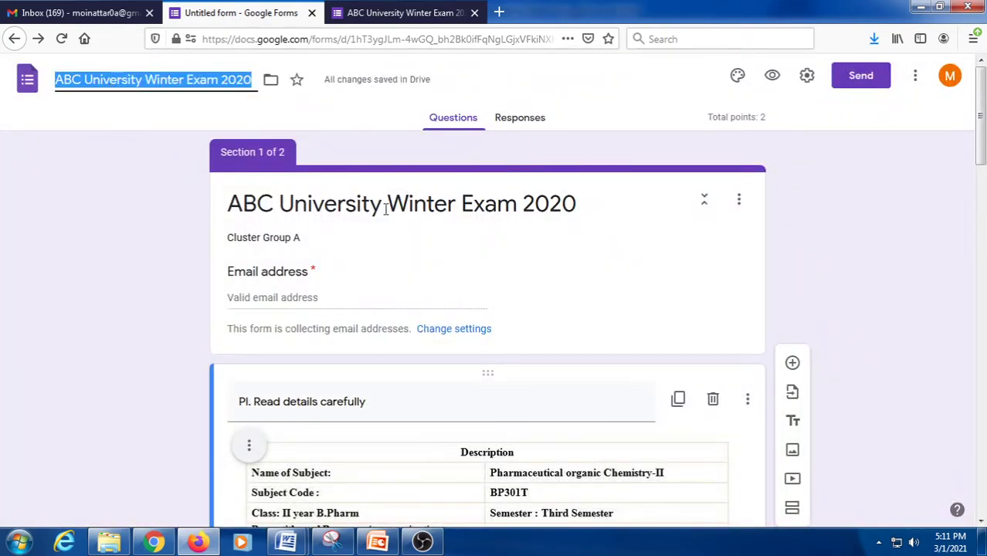
click(417, 172)
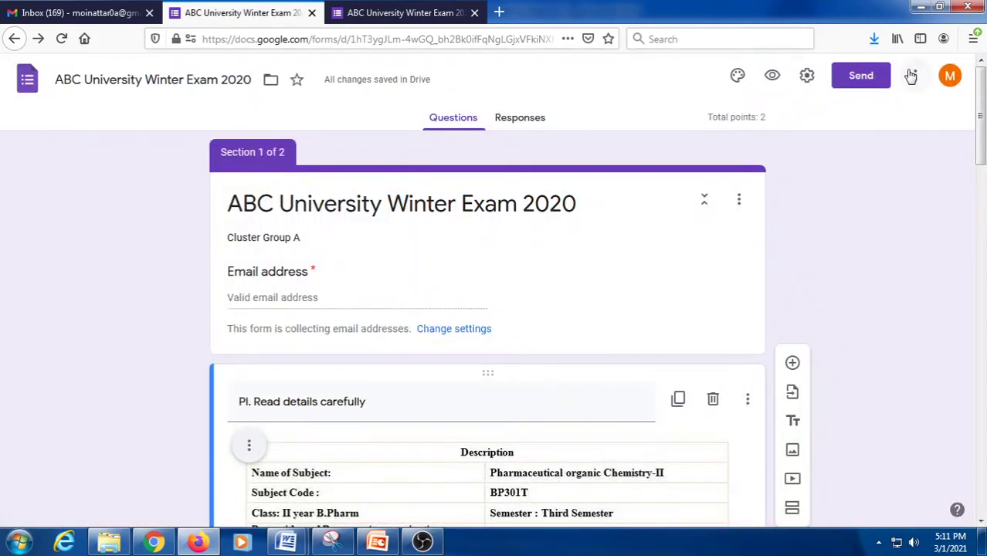
- Add a collaborator to the form by e-mail address with the Editor role and send them the notification
click(912, 75)
click(904, 314)
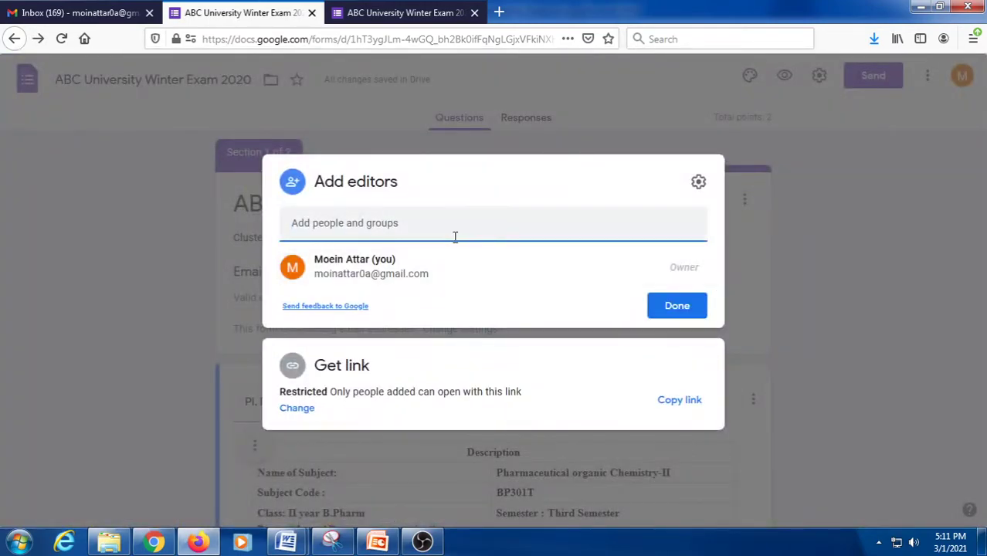
click(455, 237)
text(moin)
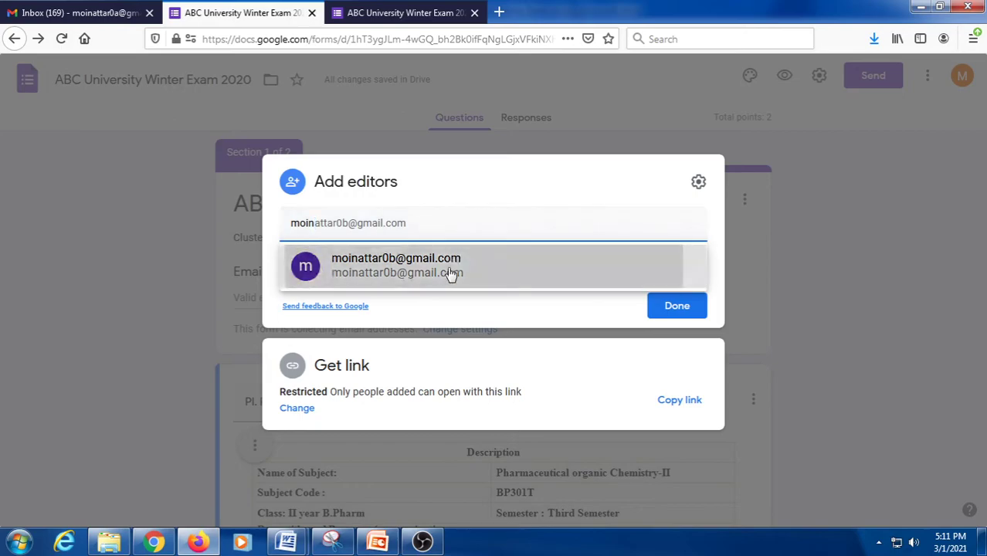
click(417, 265)
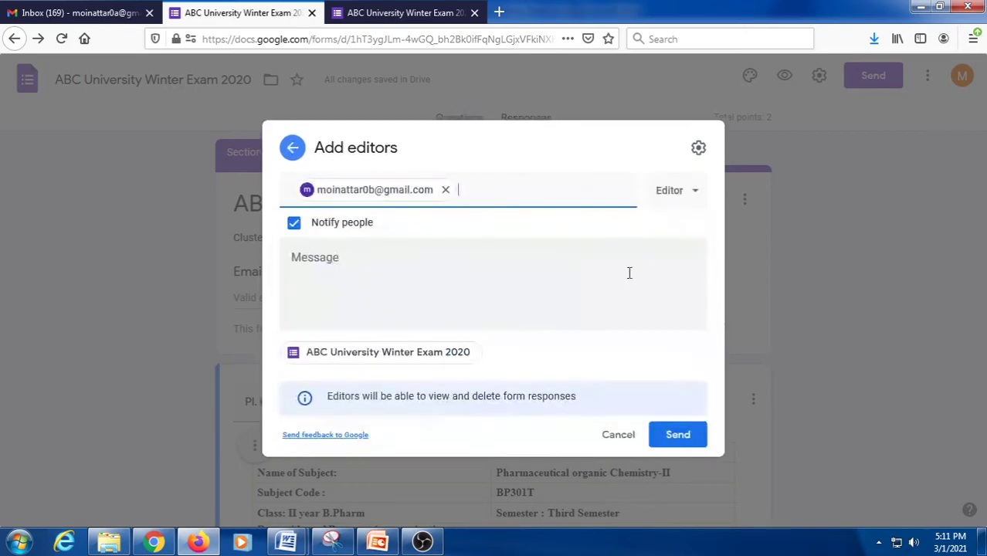
click(678, 435)
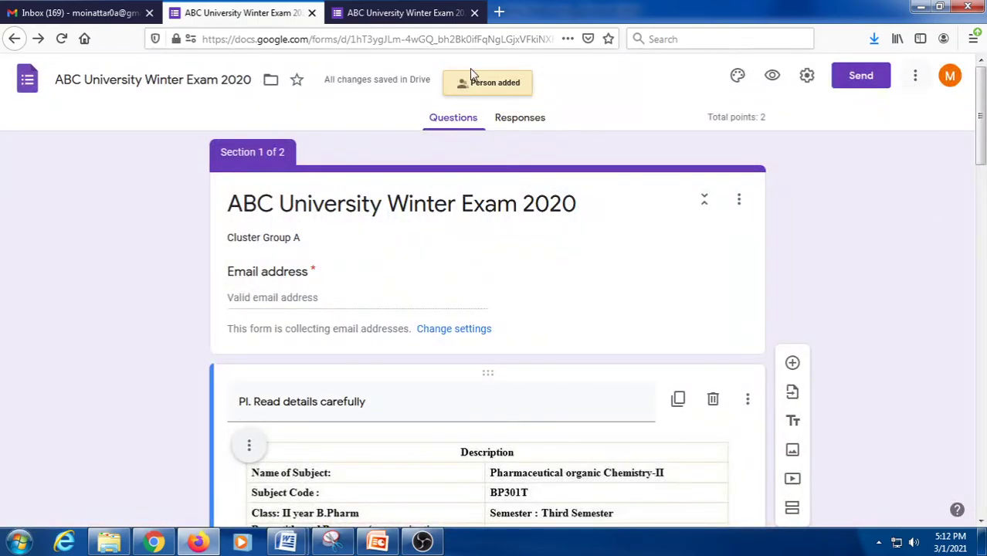
- Transfer ownership of the form to the added collaborator in the collaborator settings and confirm the change
click(915, 75)
click(927, 313)
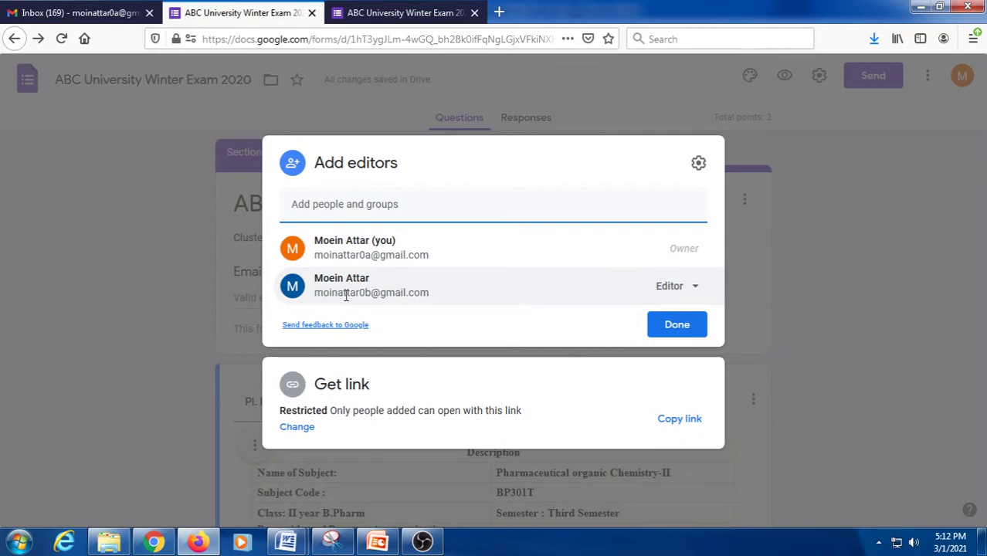
click(669, 286)
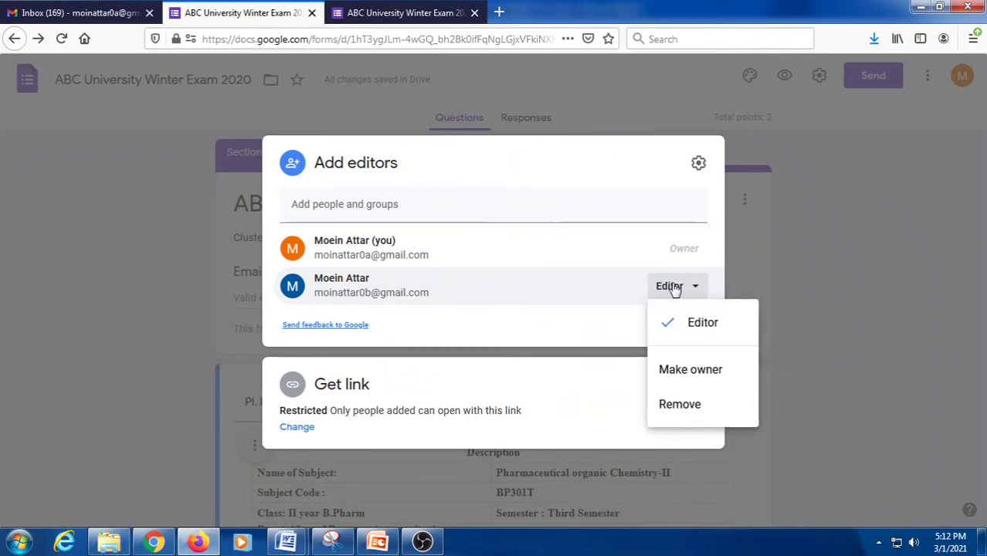
click(698, 370)
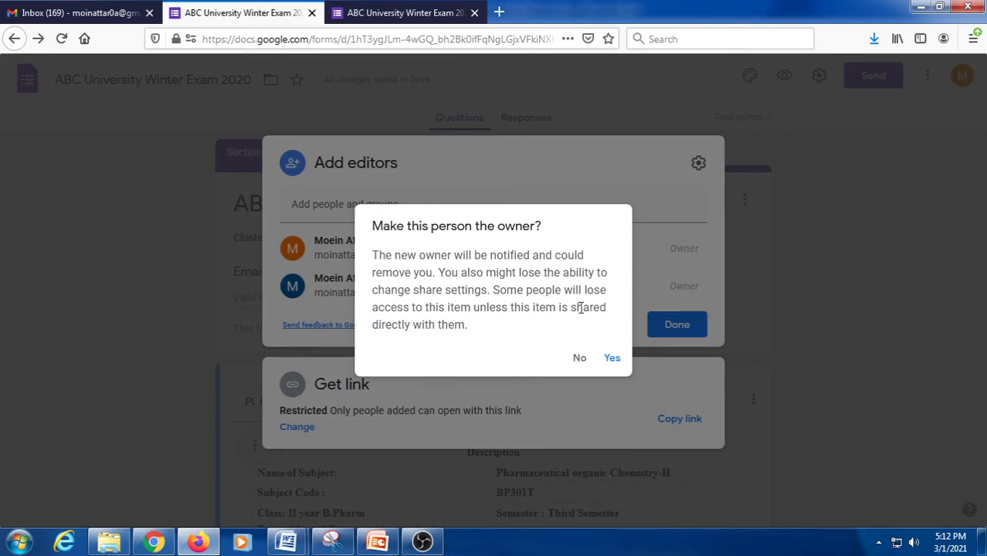
click(614, 361)
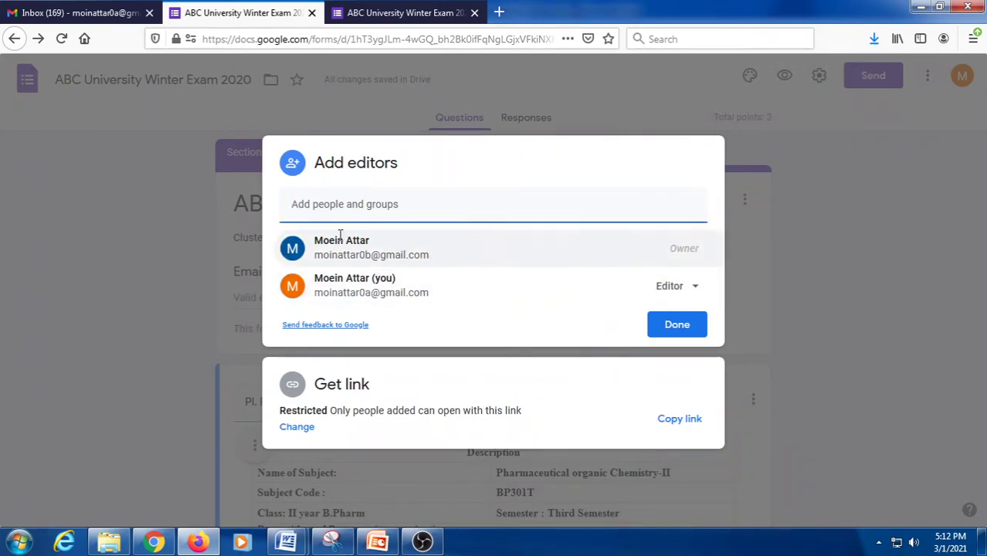
- Remove your own editor access from the form, save the pending change and confirm the permission update
mouse_move(382, 284)
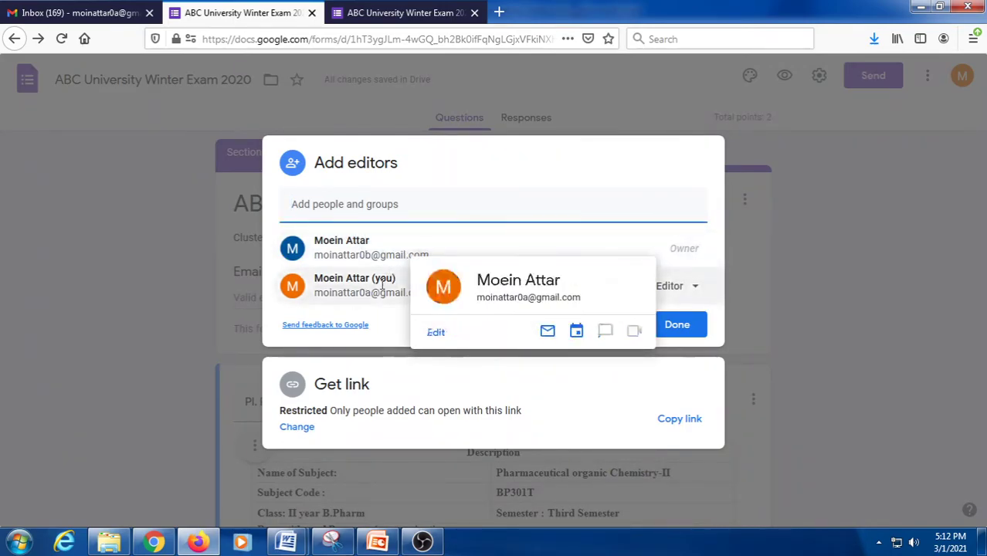
click(683, 289)
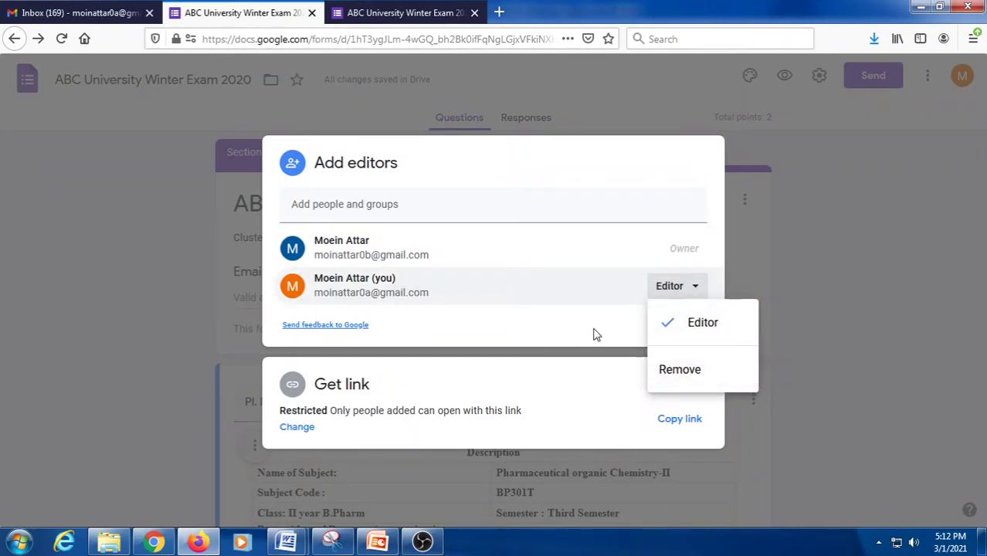
click(674, 370)
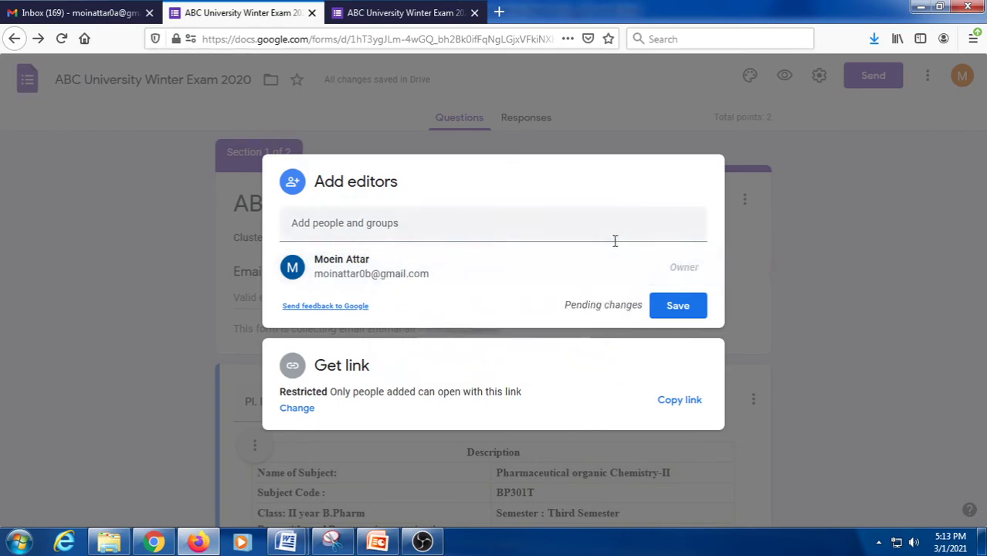
click(694, 309)
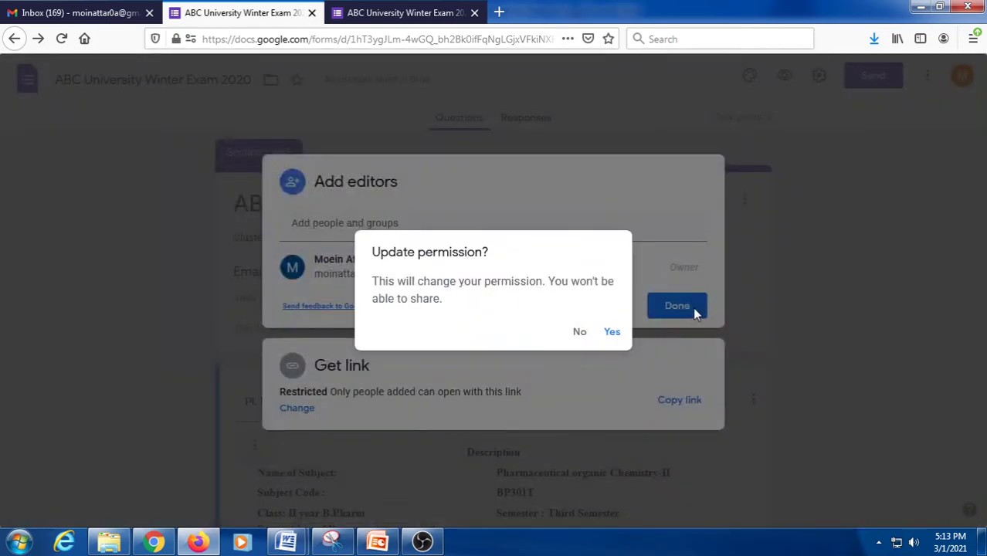
click(614, 332)
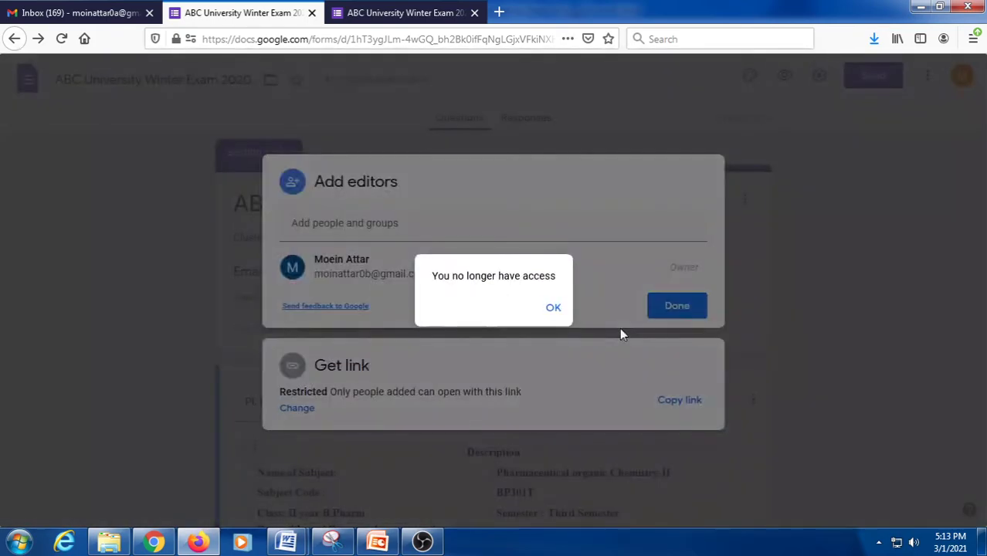
click(551, 308)
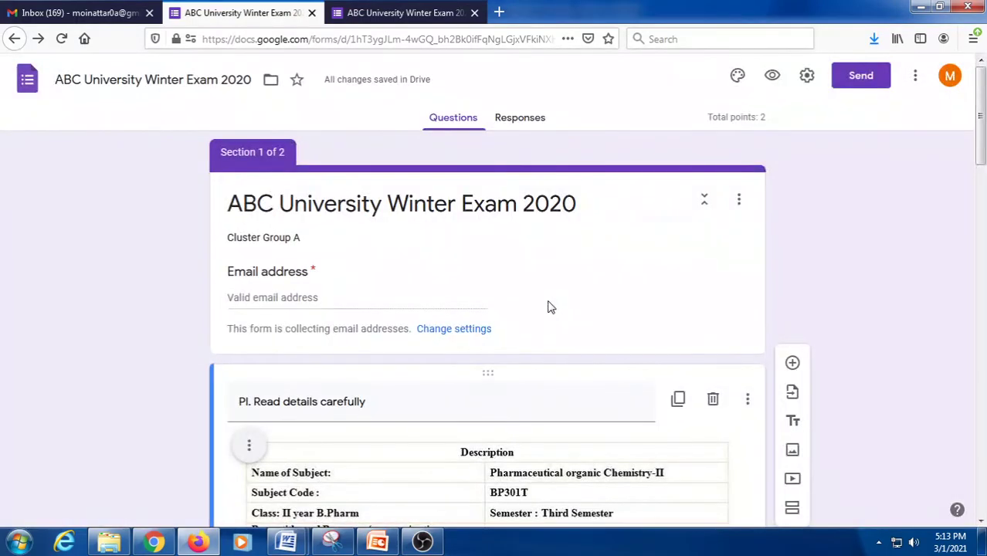
- Reload the form page and check which view of the form is available without edit access
scroll(547, 307, down, 15)
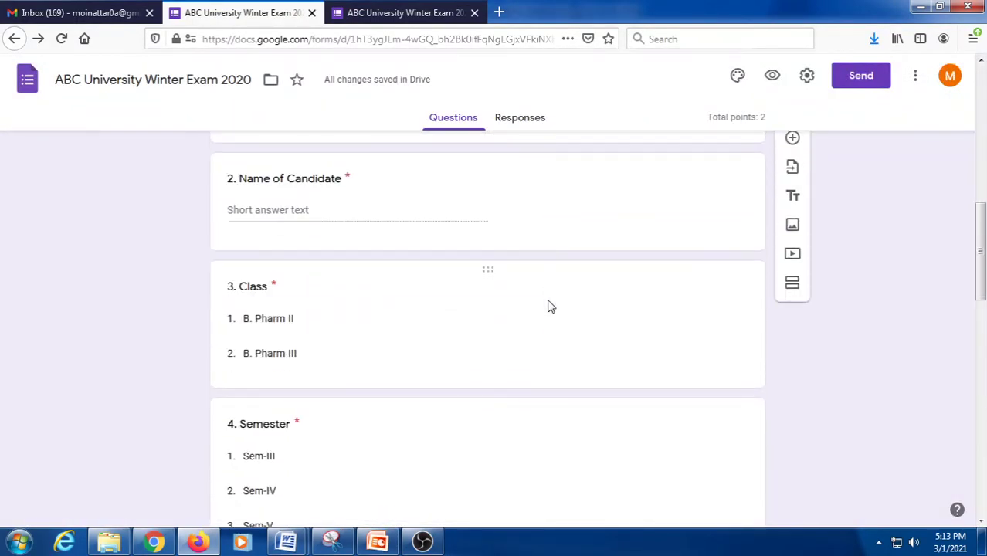
scroll(548, 306, down, 10)
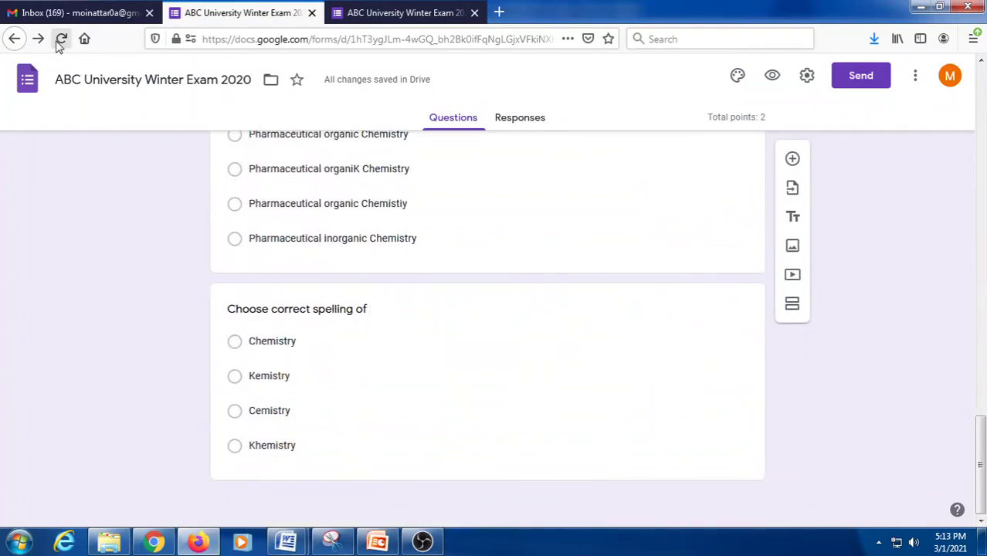
click(61, 40)
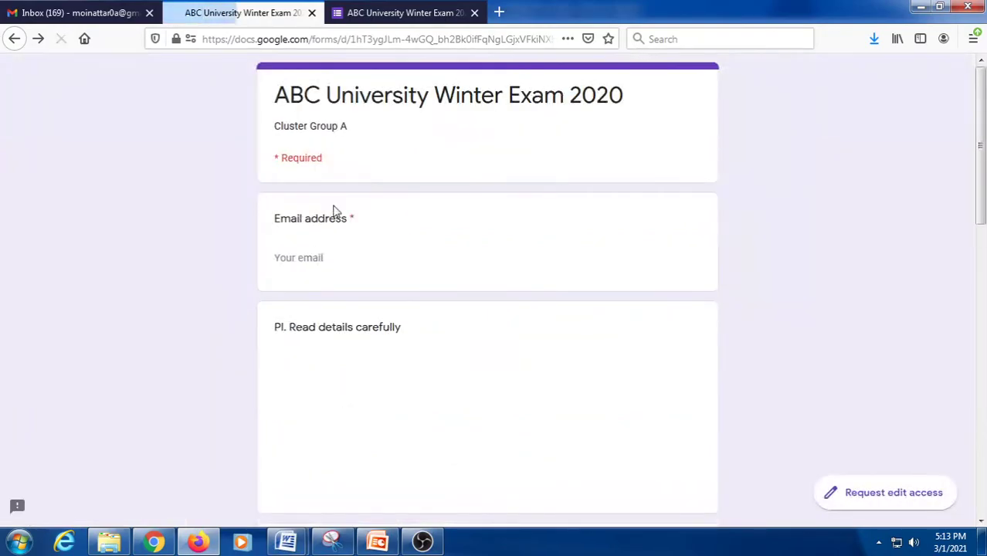
scroll(527, 221, down, 10)
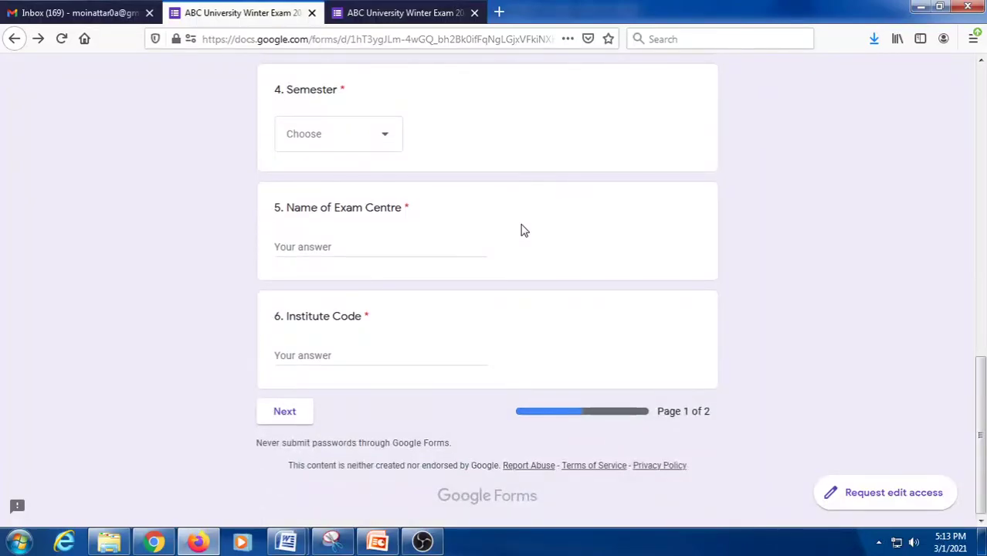
scroll(522, 229, up, 10)
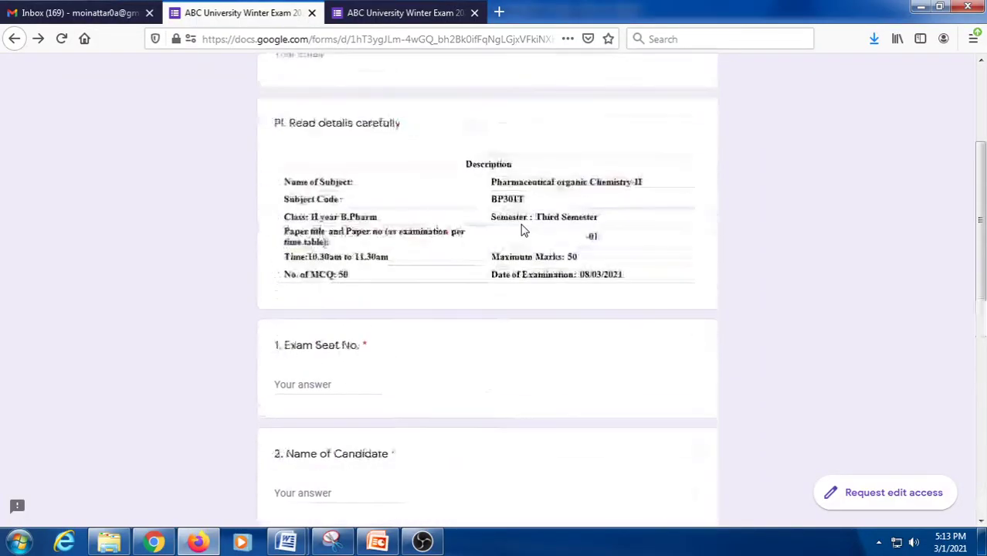